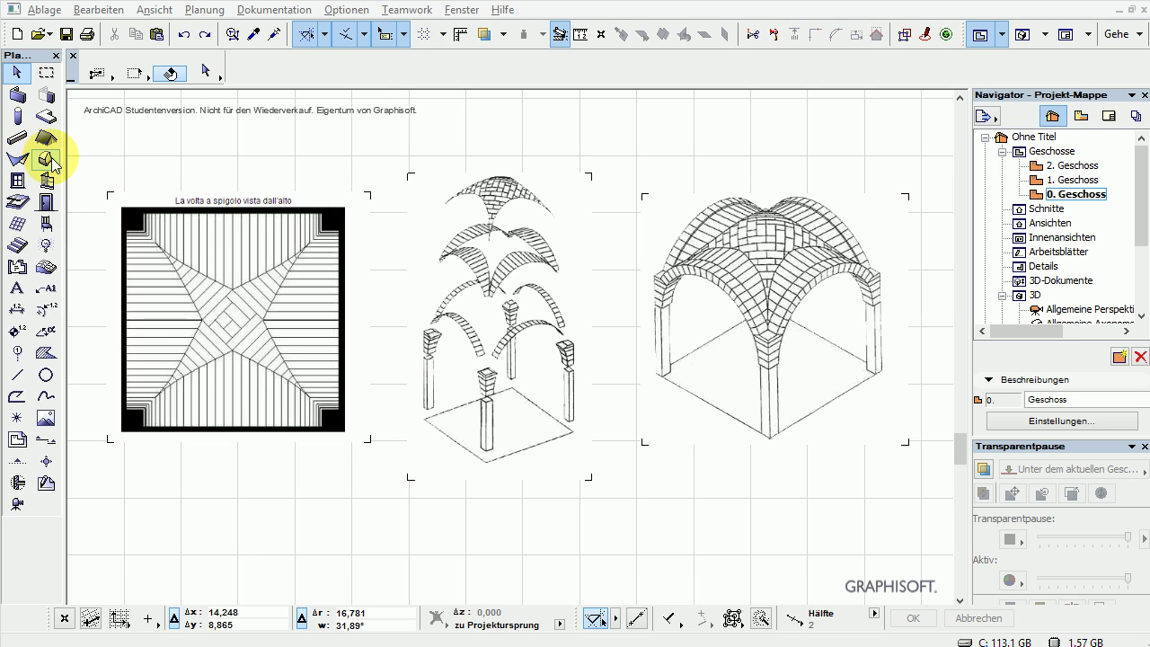
# Step: Draw a 5 x 5 line rectangle in the empty area below the plan reference image
pyautogui.moveTo(433, 393); pyautogui.dragTo(621, 165, button='middle')
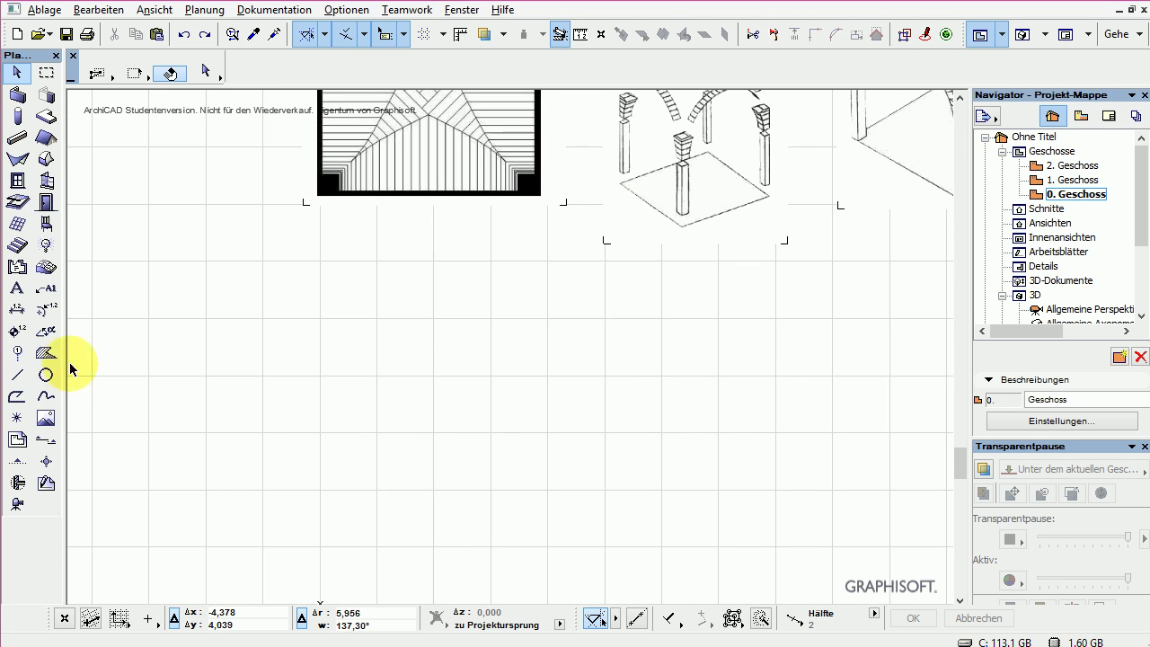
pyautogui.click(13, 381)
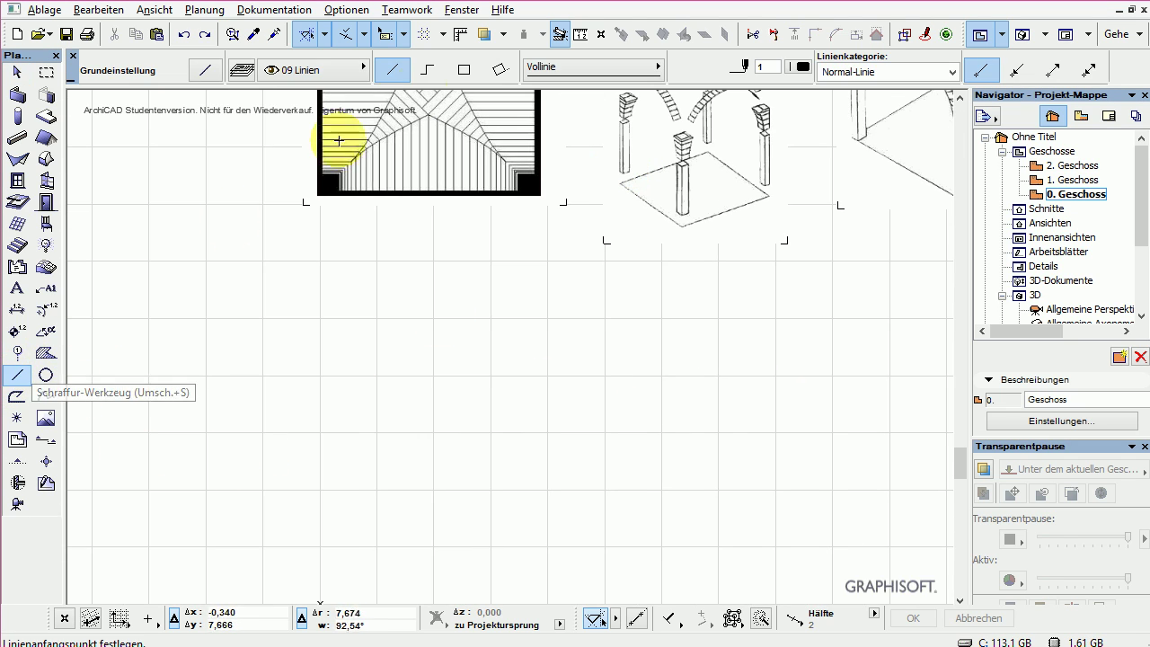
pyautogui.click(463, 69)
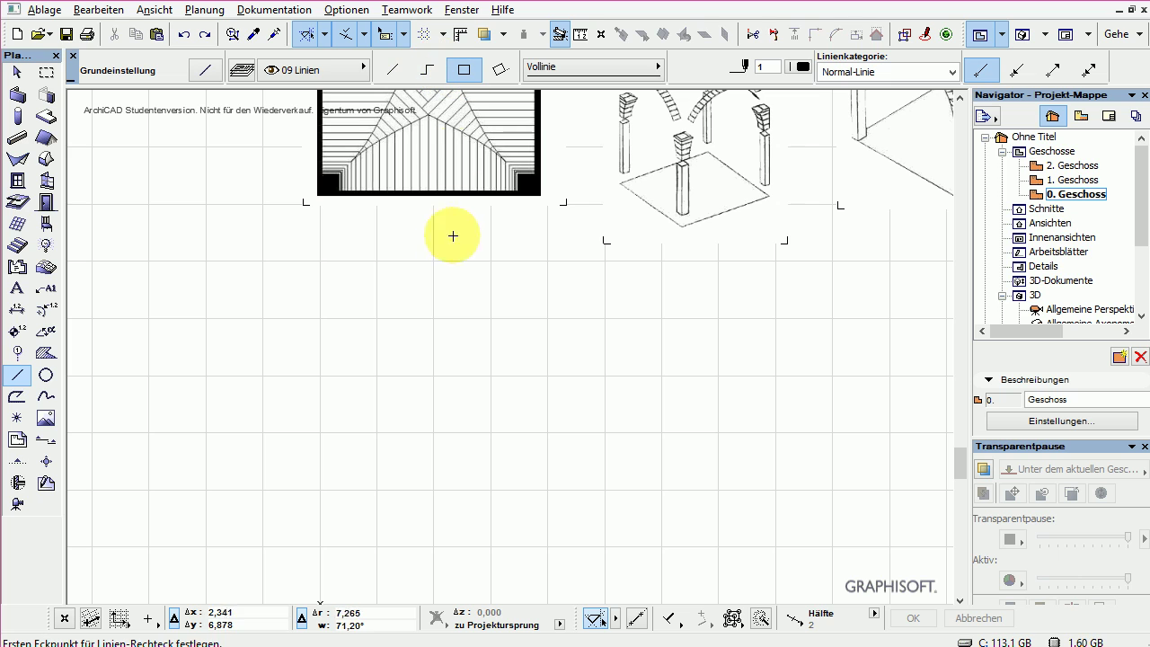
pyautogui.click(237, 566)
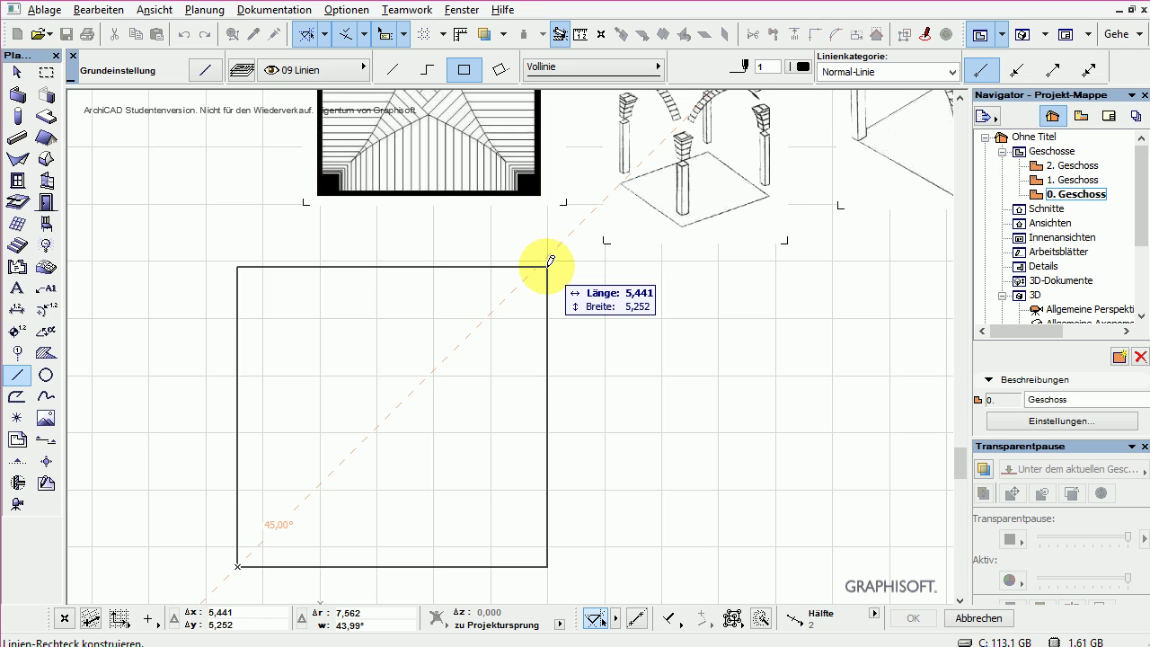
pyautogui.write('x5')
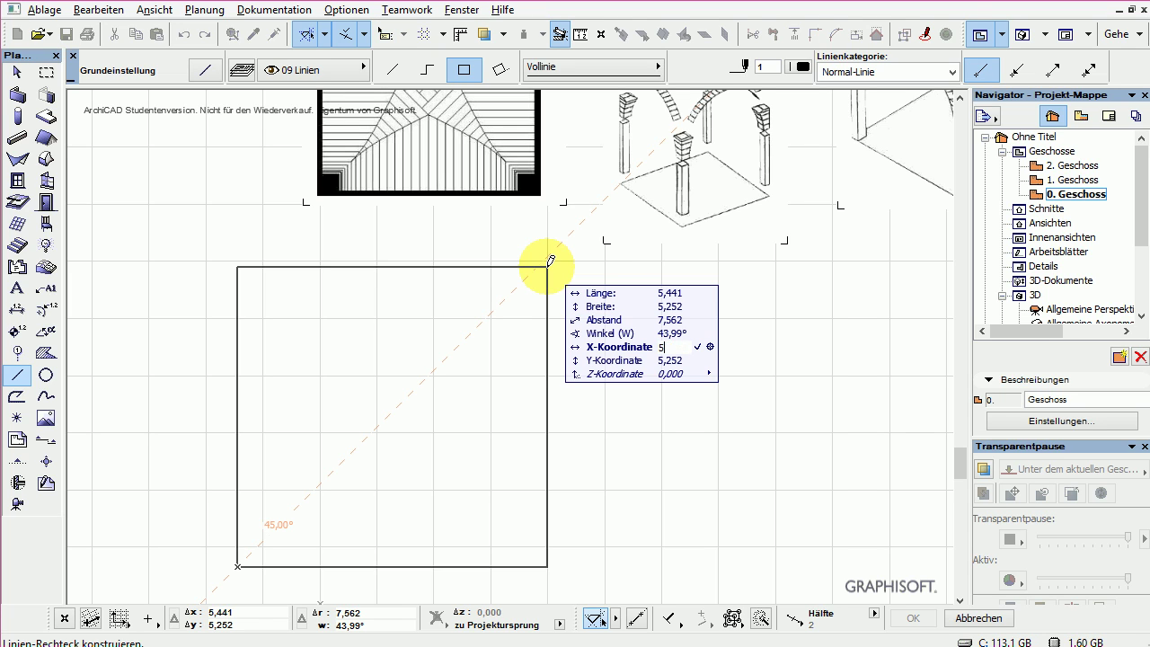
pyautogui.write('y5')
pyautogui.press('Return')
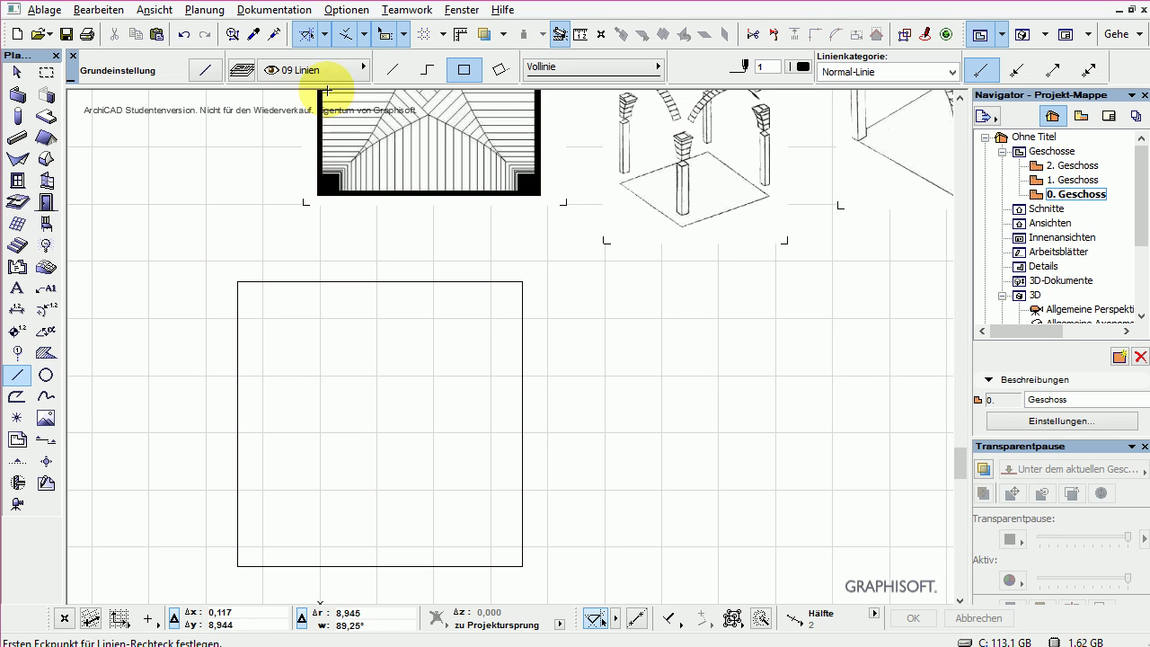
# Step: Draw a line diagonally between opposite corners of the square and place a hotspot at its midpoint
pyautogui.click(392, 69)
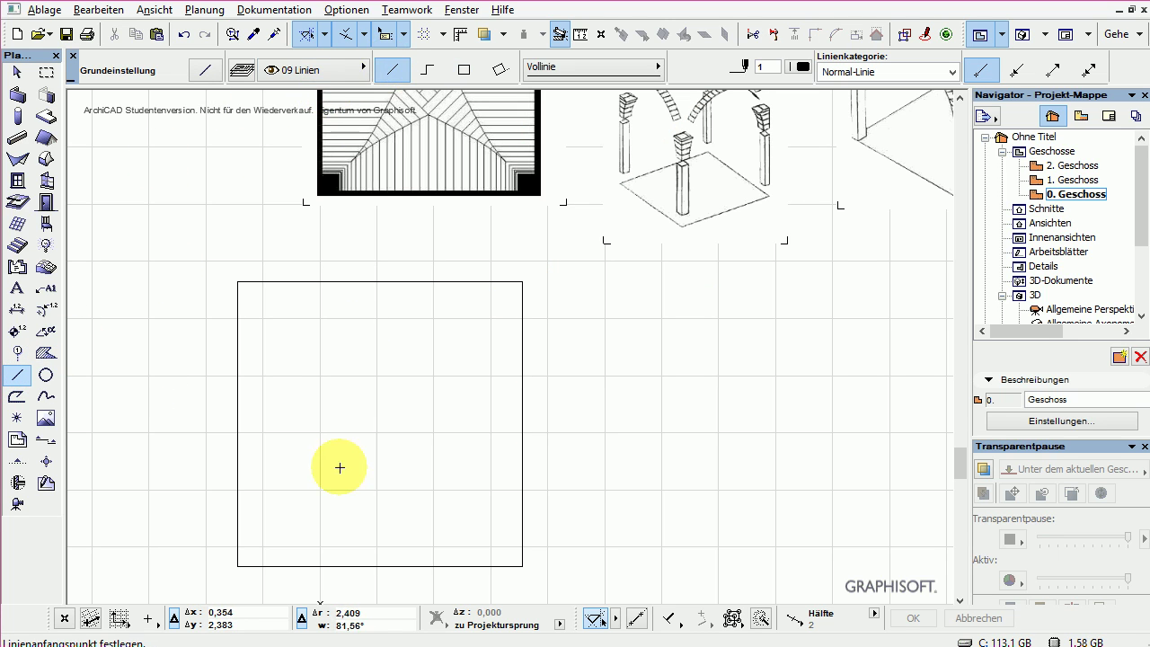
pyautogui.click(238, 564)
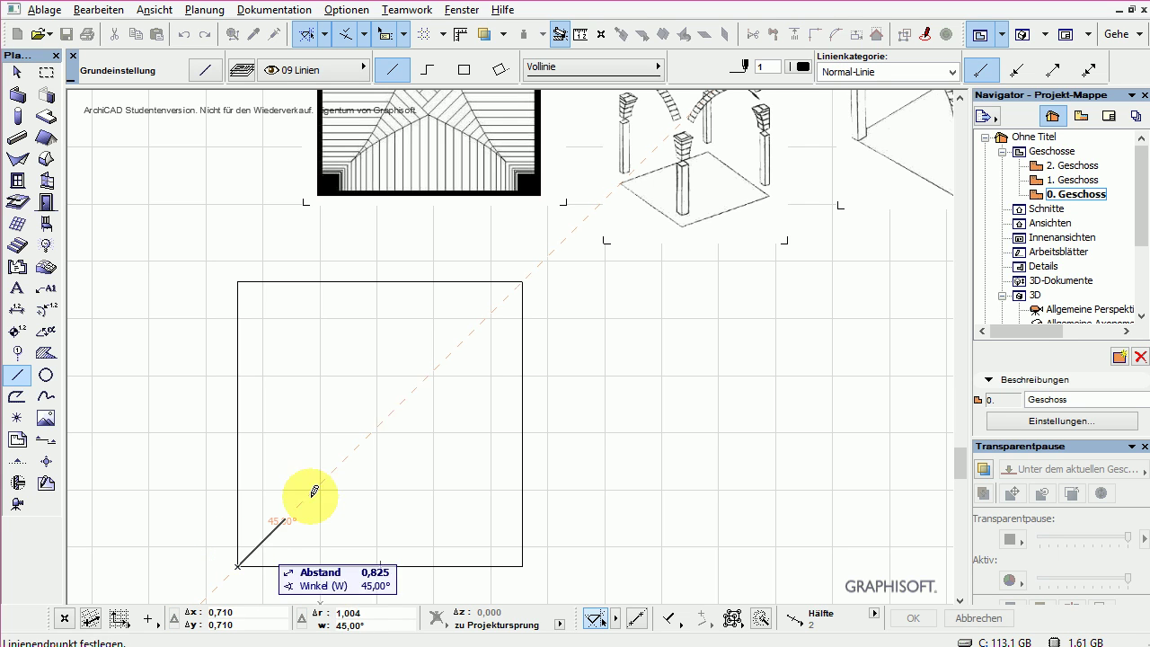
pyautogui.click(524, 277)
pyautogui.click(17, 418)
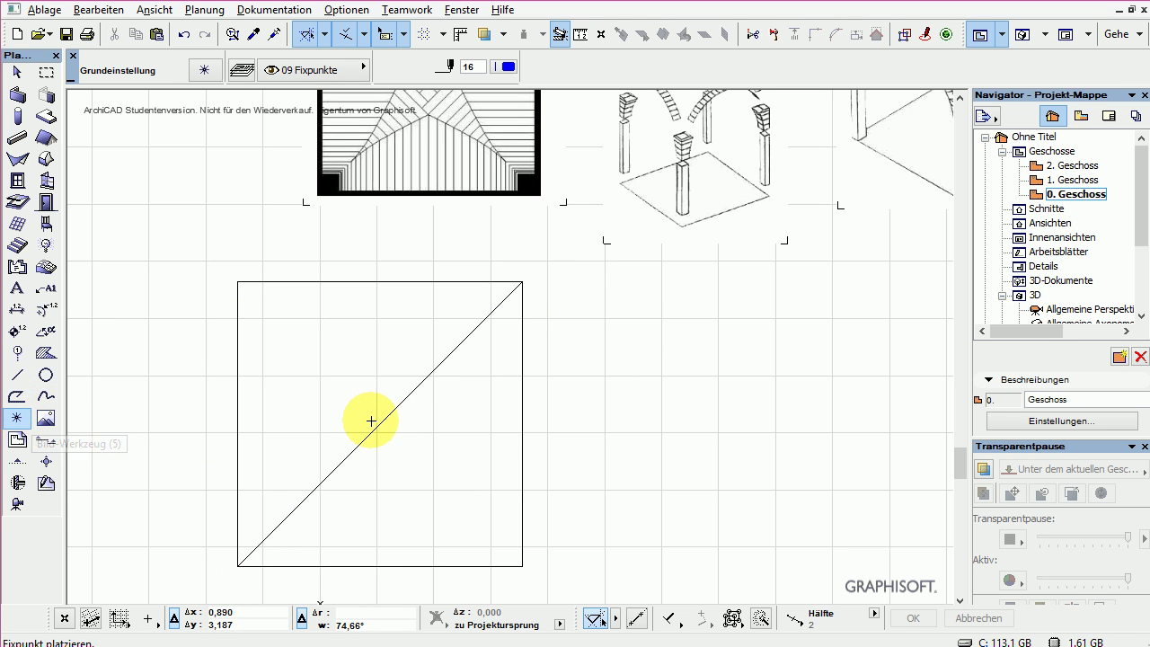
pyautogui.click(381, 423)
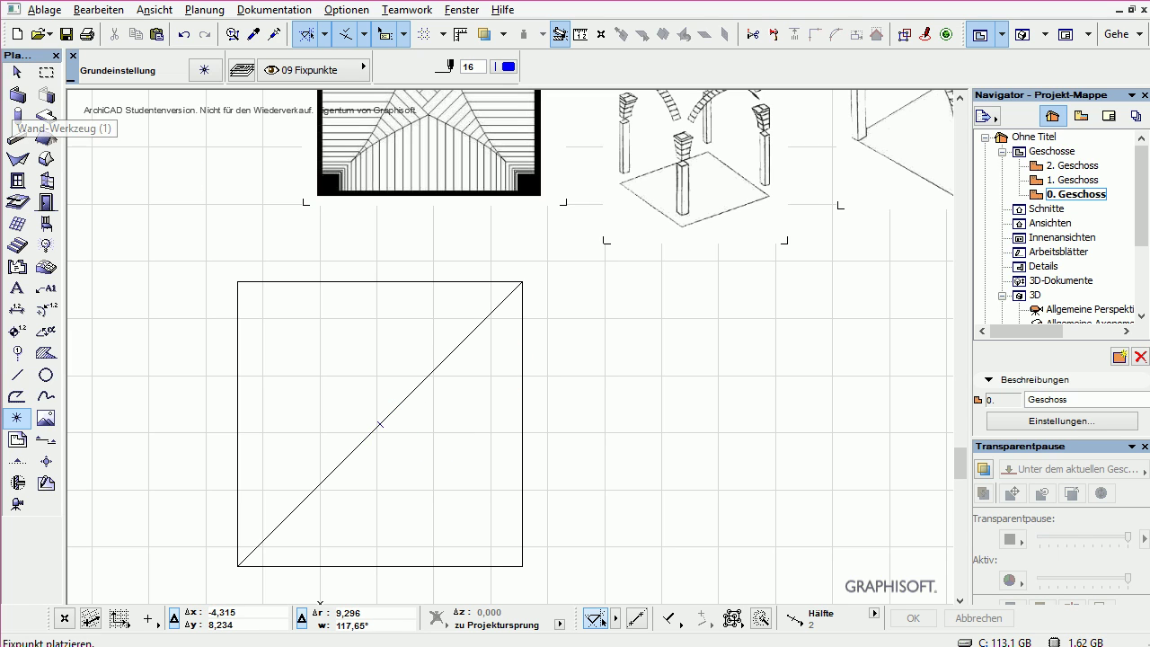
# Step: Delete the diagonal helper line from the square
pyautogui.click(17, 71)
pyautogui.click(442, 361)
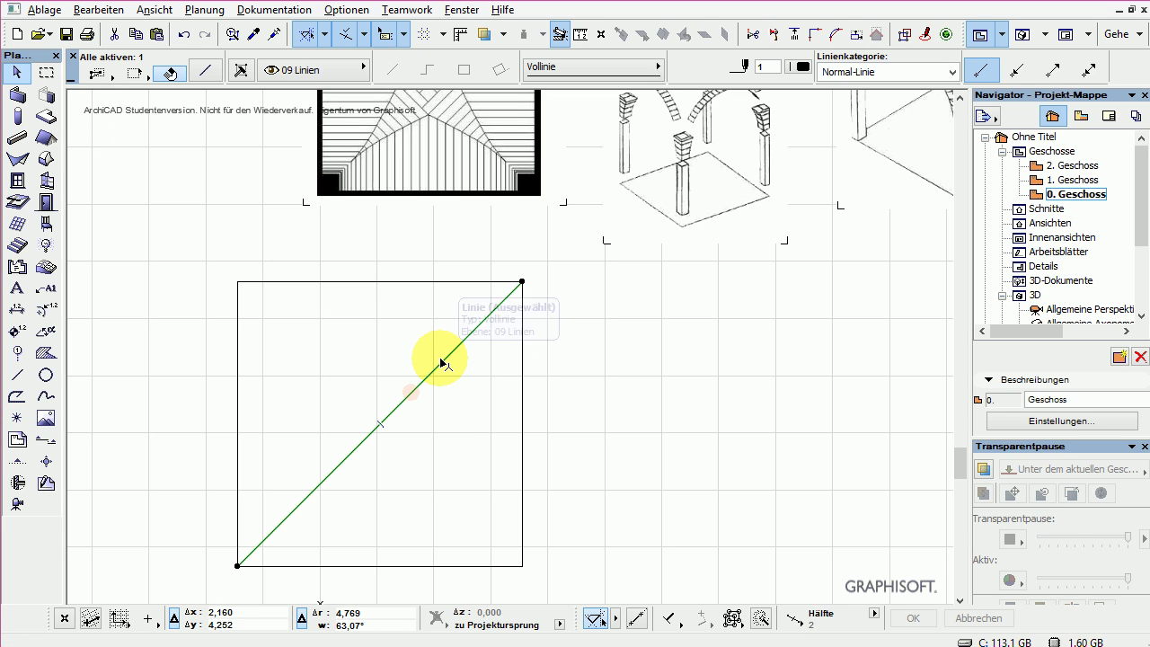
pyautogui.press('Delete')
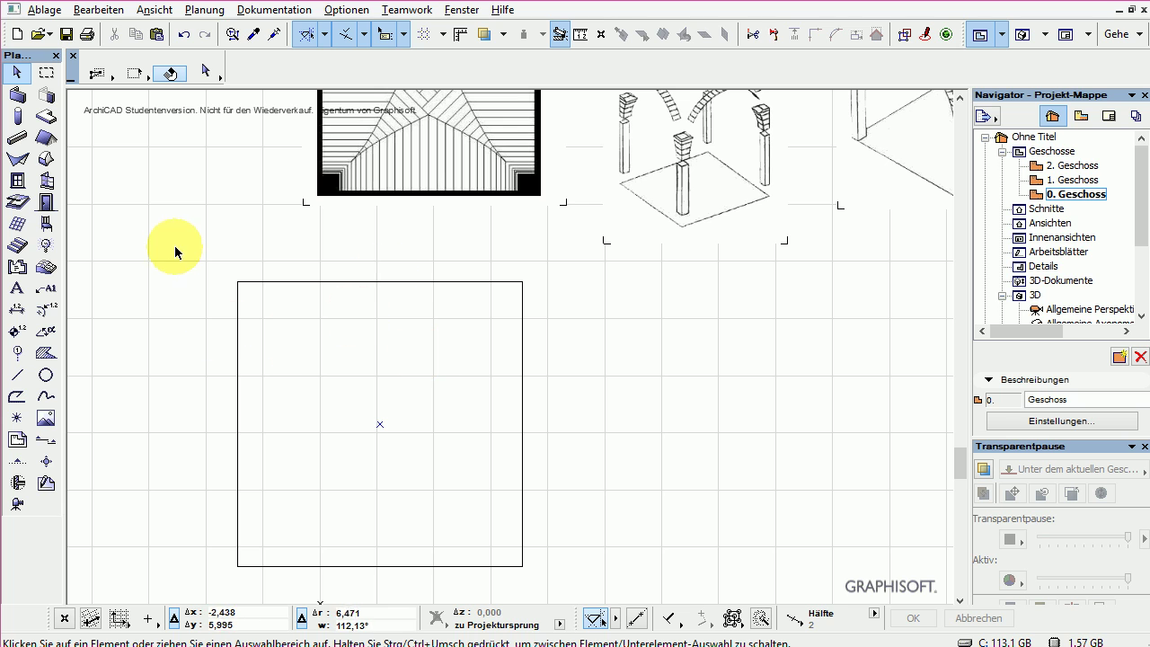
# Step: Set the default column cross-section to 0.500 x 0.500 and place one column inside the square
pyautogui.doubleClick(18, 116)
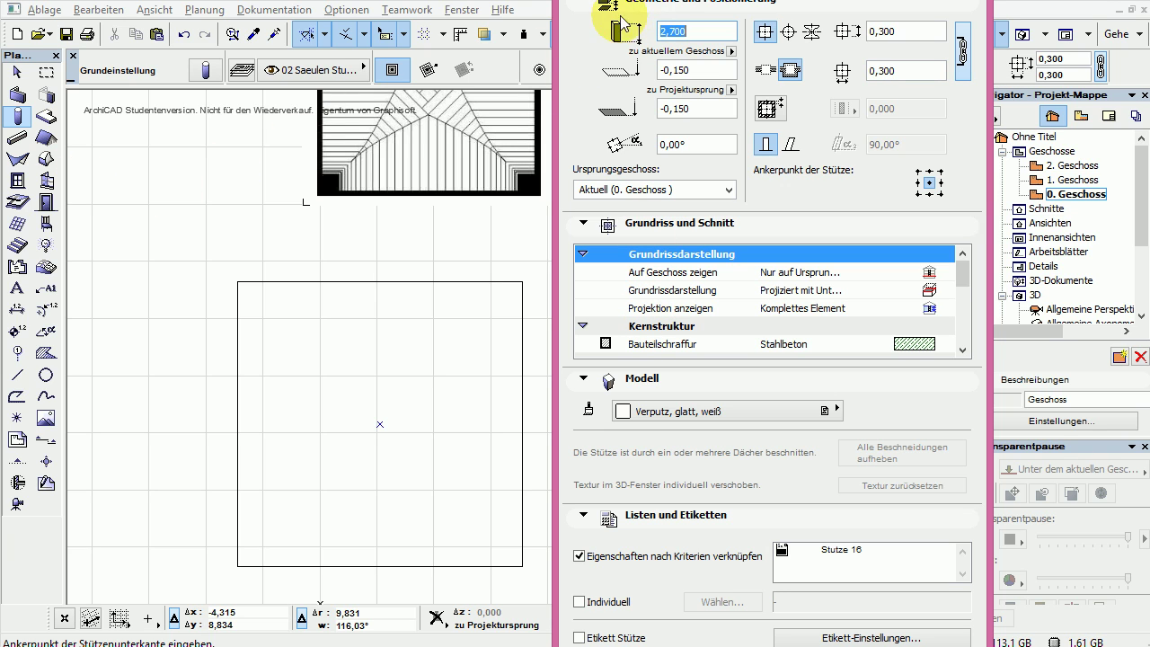
pyautogui.doubleClick(888, 71)
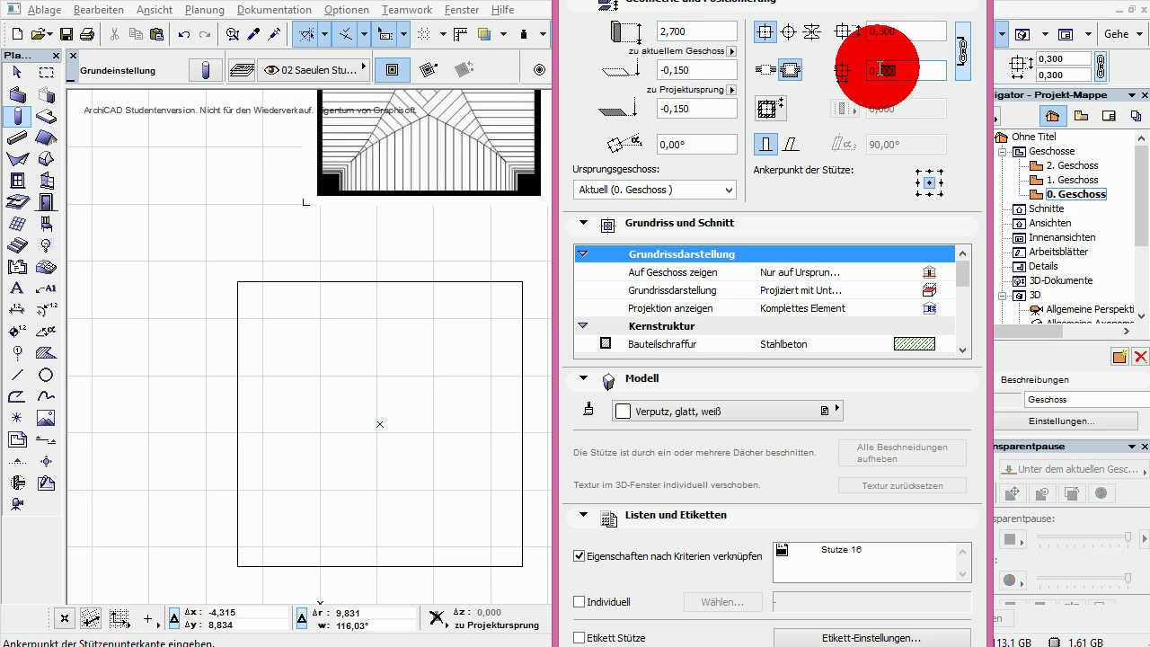
pyautogui.click(961, 51)
pyautogui.write('500')
pyautogui.press('Tab')
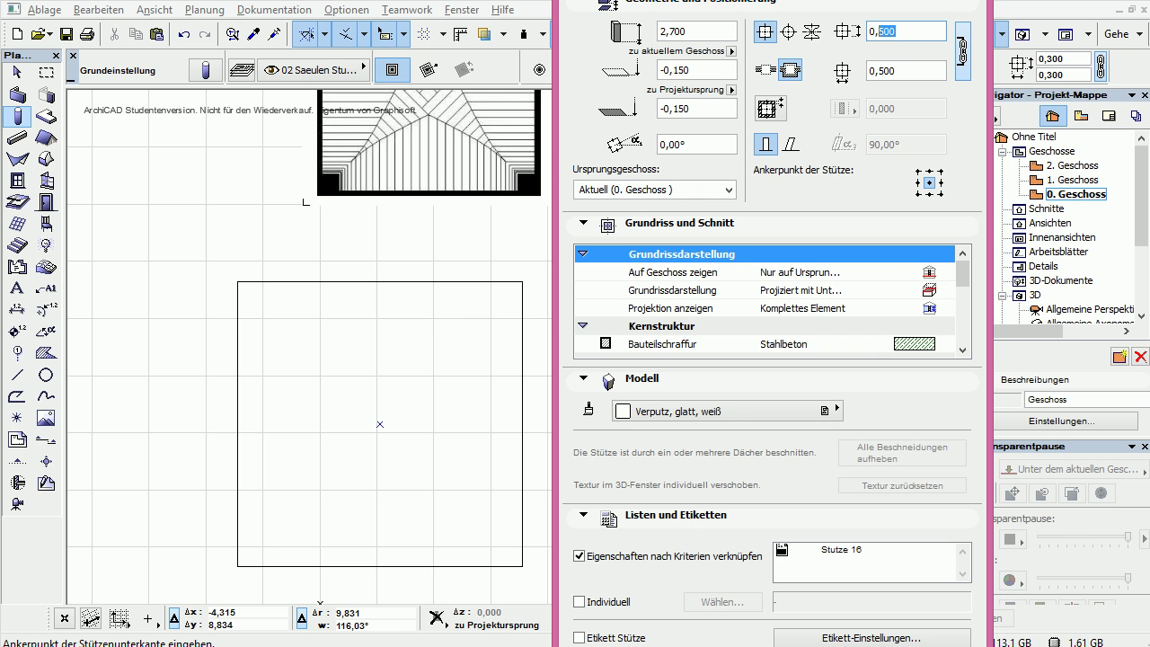
pyautogui.press('Return')
pyautogui.click(321, 418)
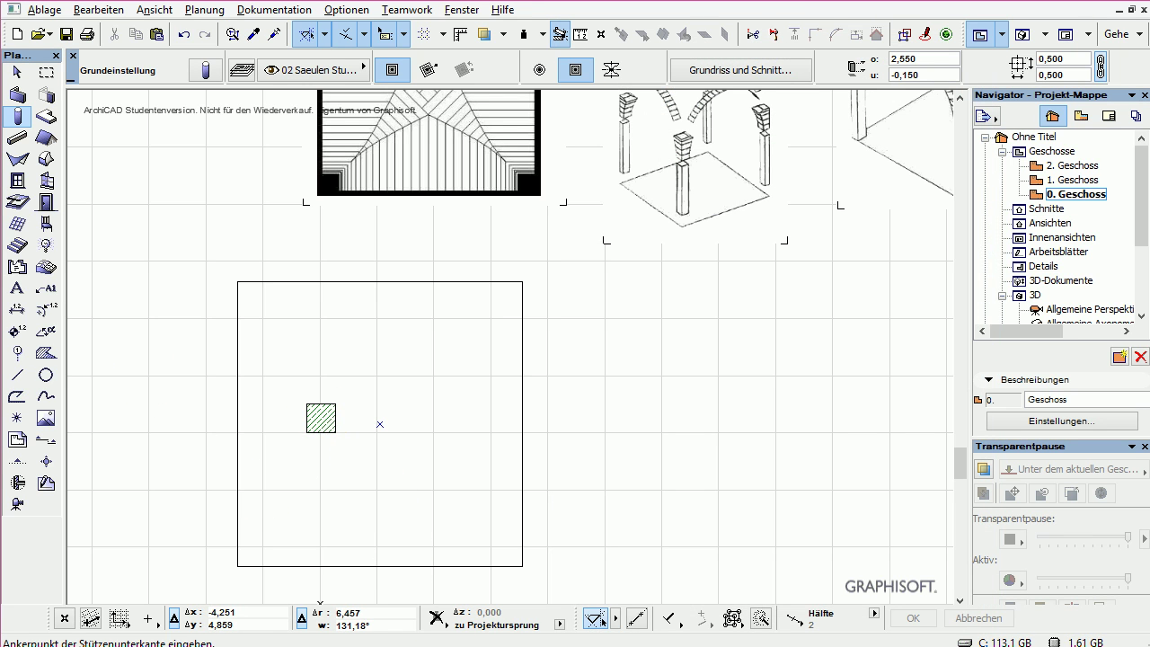
# Step: Move the column by its upper-left corner onto the square's upper-left corner
pyautogui.click(16, 71)
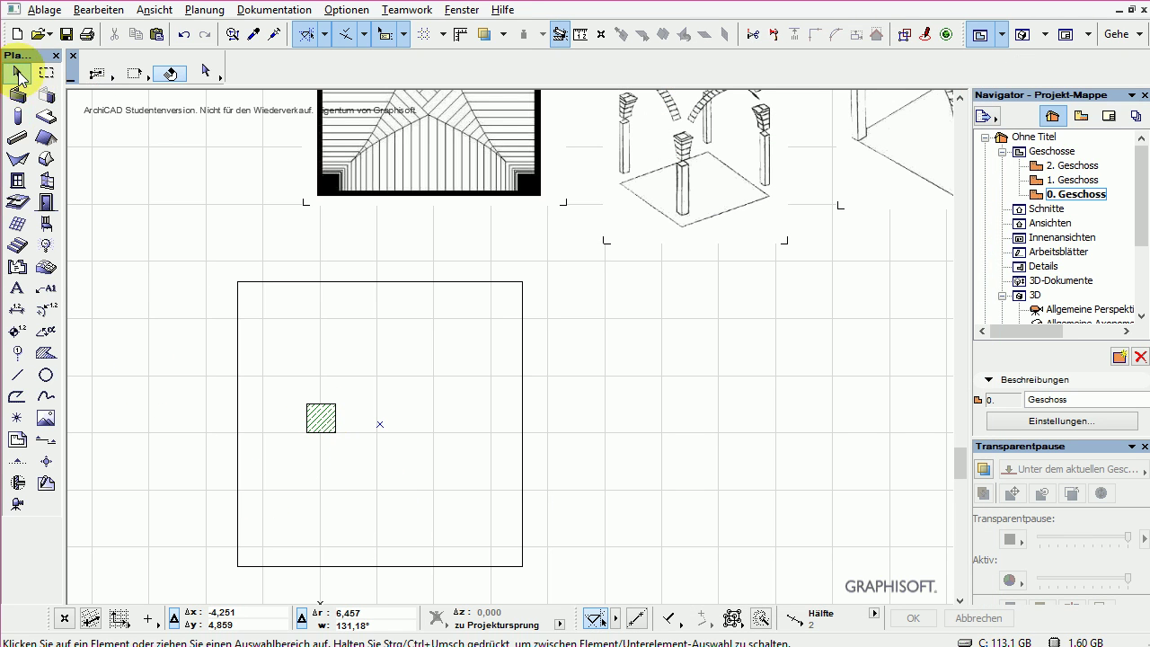
pyautogui.click(307, 409)
pyautogui.click(306, 407)
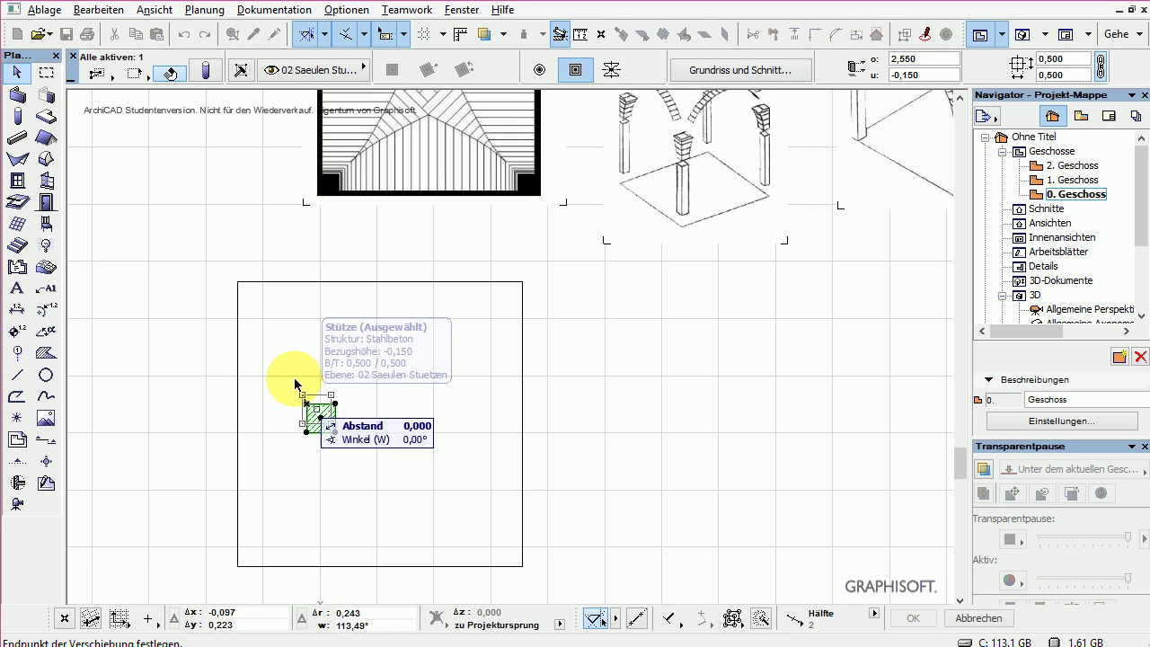
pyautogui.click(239, 282)
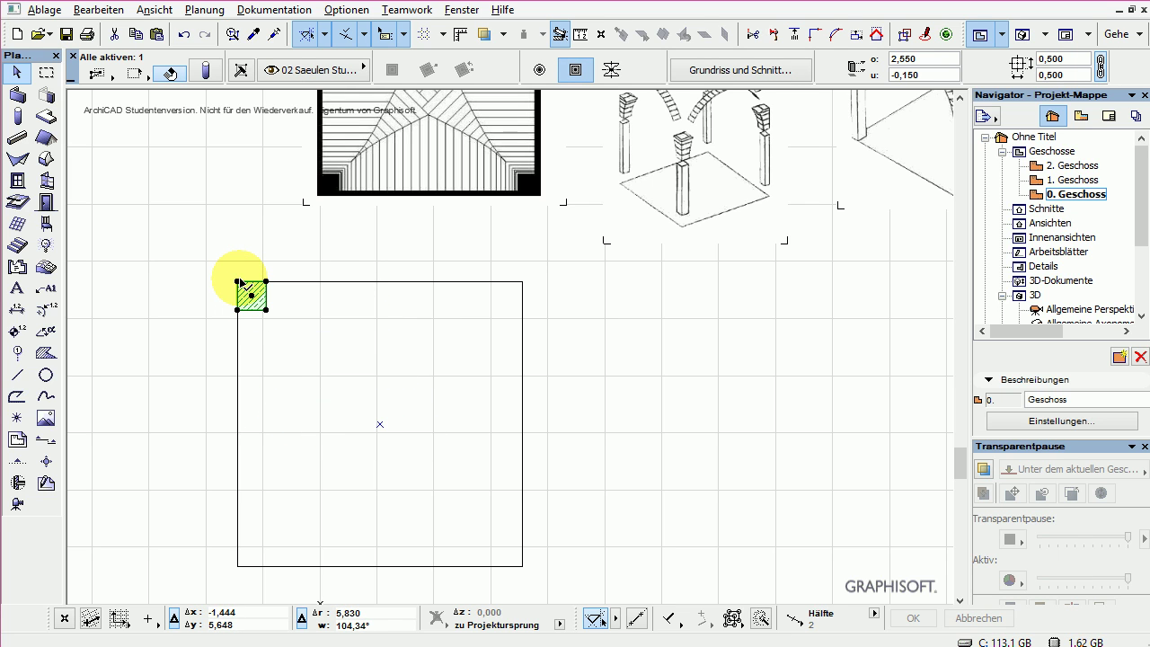
# Step: Copy the column along the square's upper edge into its upper-right corner
pyautogui.hotkey('ctrl', 'shift', 'd')
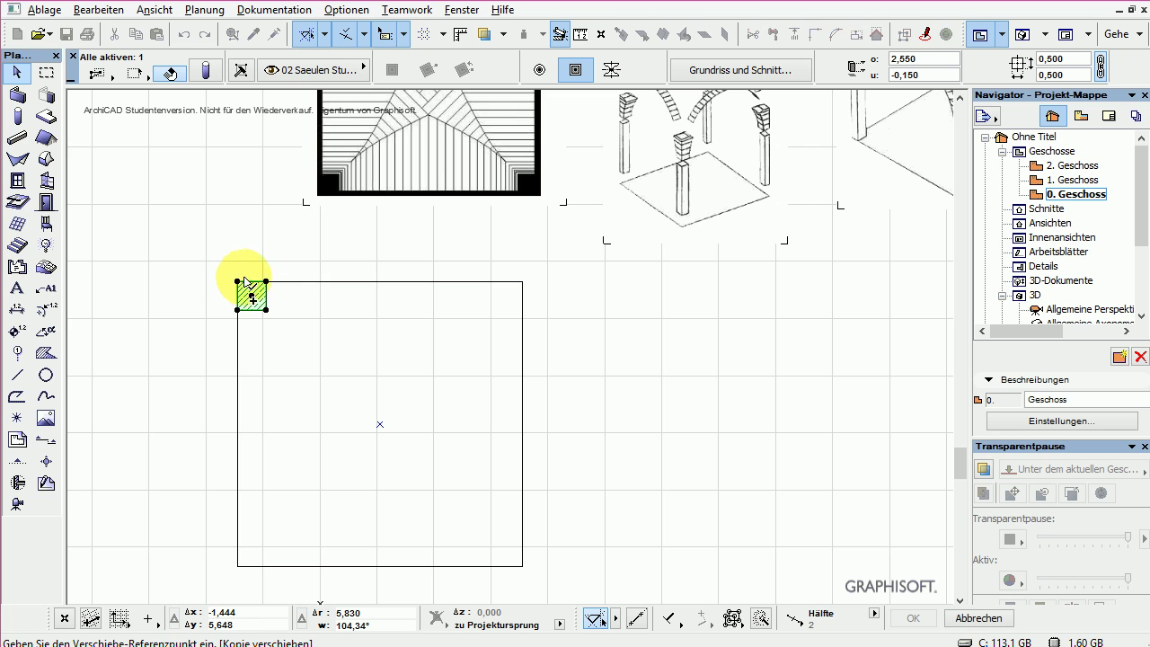
pyautogui.click(266, 282)
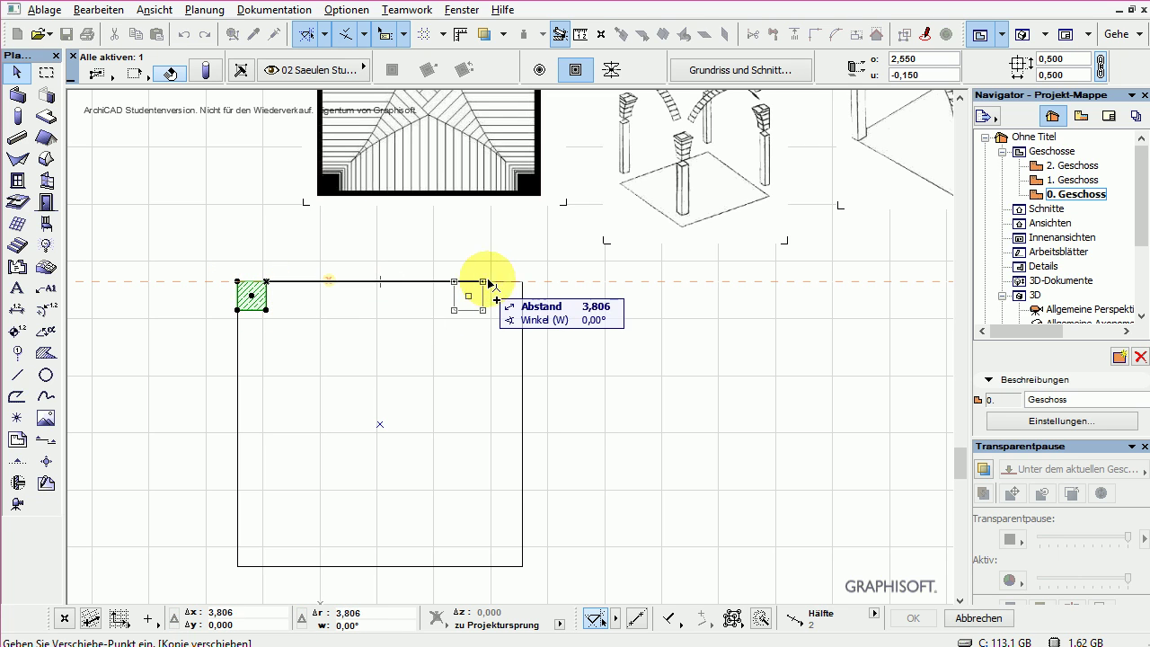
pyautogui.click(522, 282)
# Step: Copy both upper columns down to the square's two lower corners
pyautogui.keyDown('shift'); pyautogui.click(264, 305); pyautogui.keyUp('shift')
pyautogui.hotkey('ctrl', 'shift', 'd')
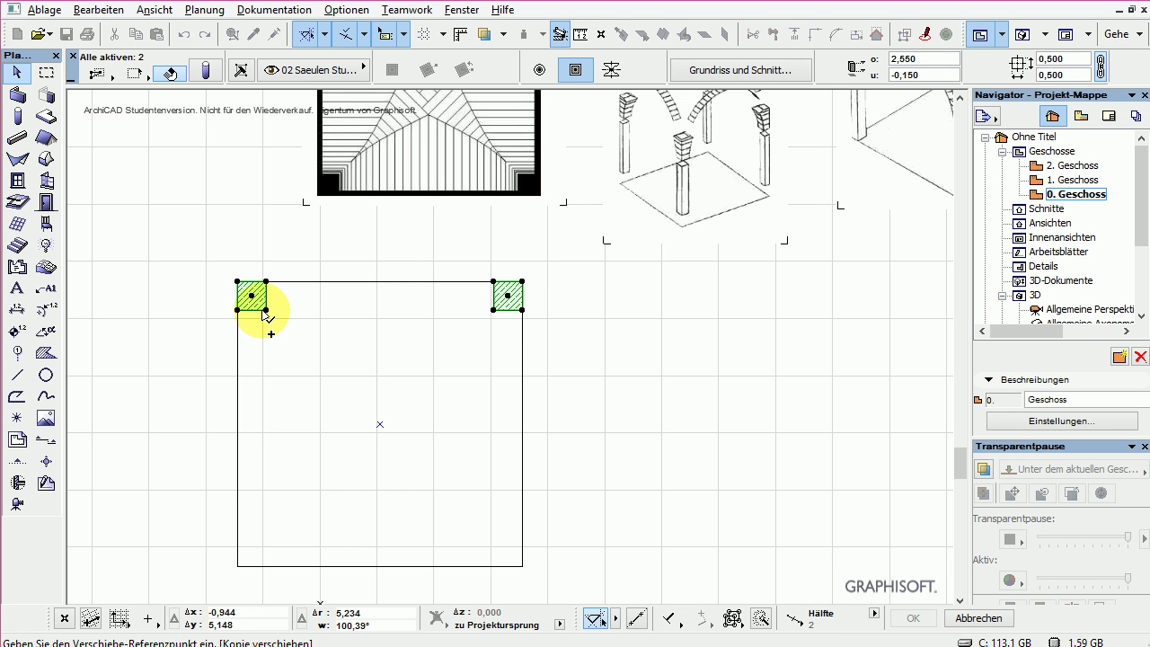
pyautogui.click(523, 310)
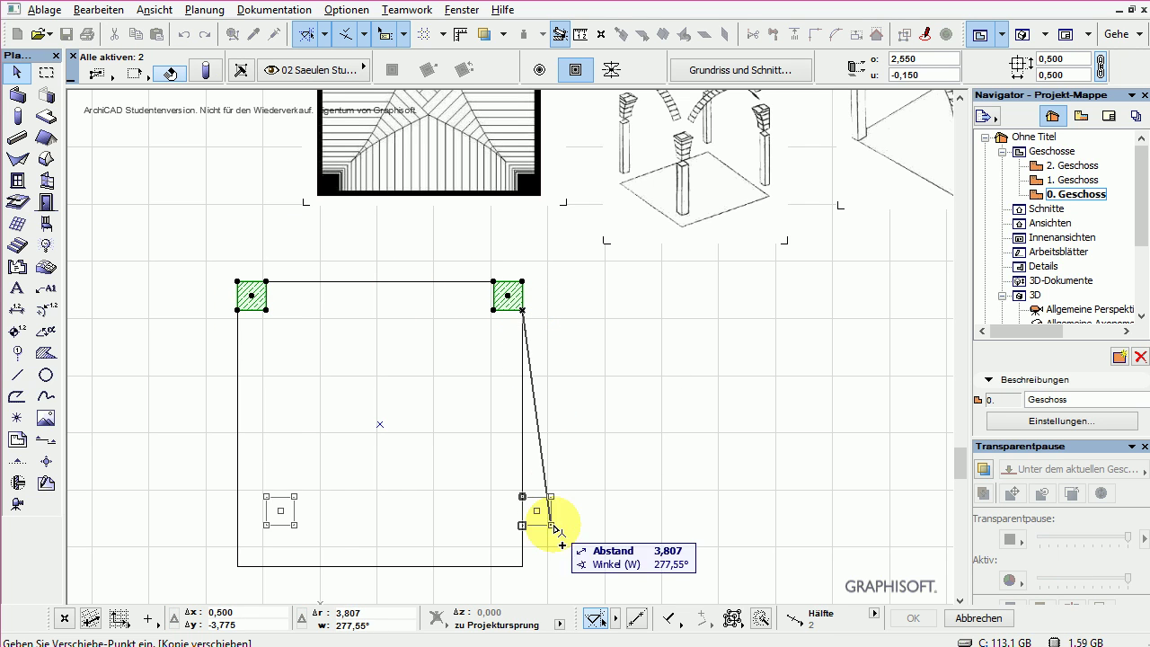
pyautogui.click(522, 566)
pyautogui.click(683, 442)
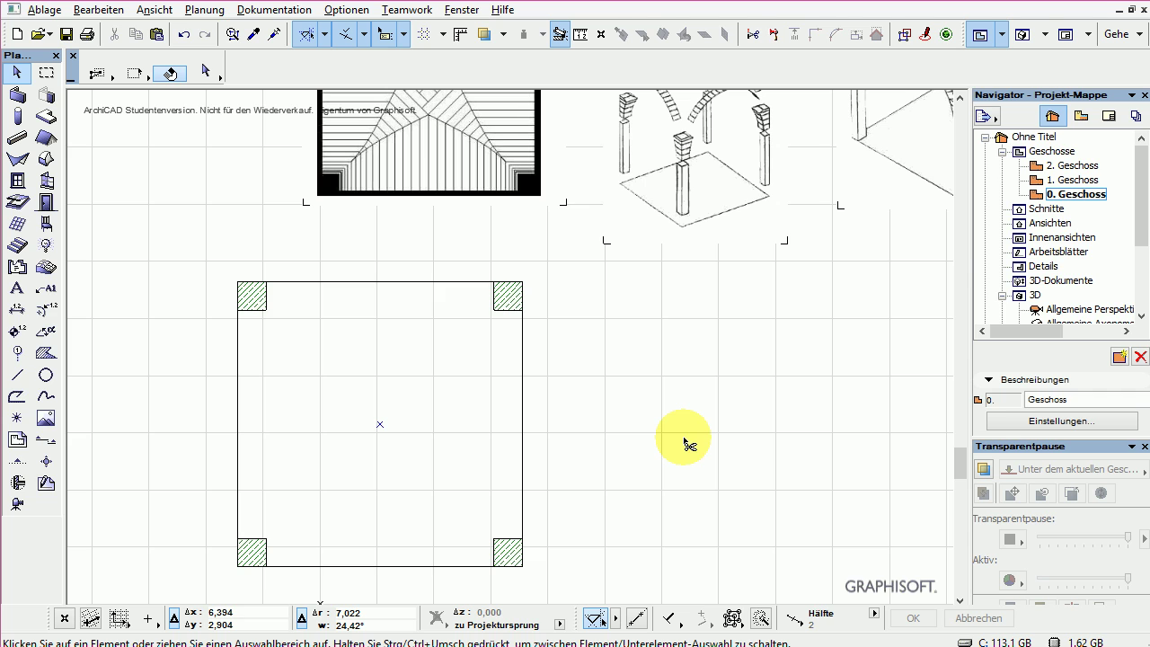
# Step: Check the columns in 3D, then draw a plan morph line from the square's centre to its upper-right corner
pyautogui.press('F3')
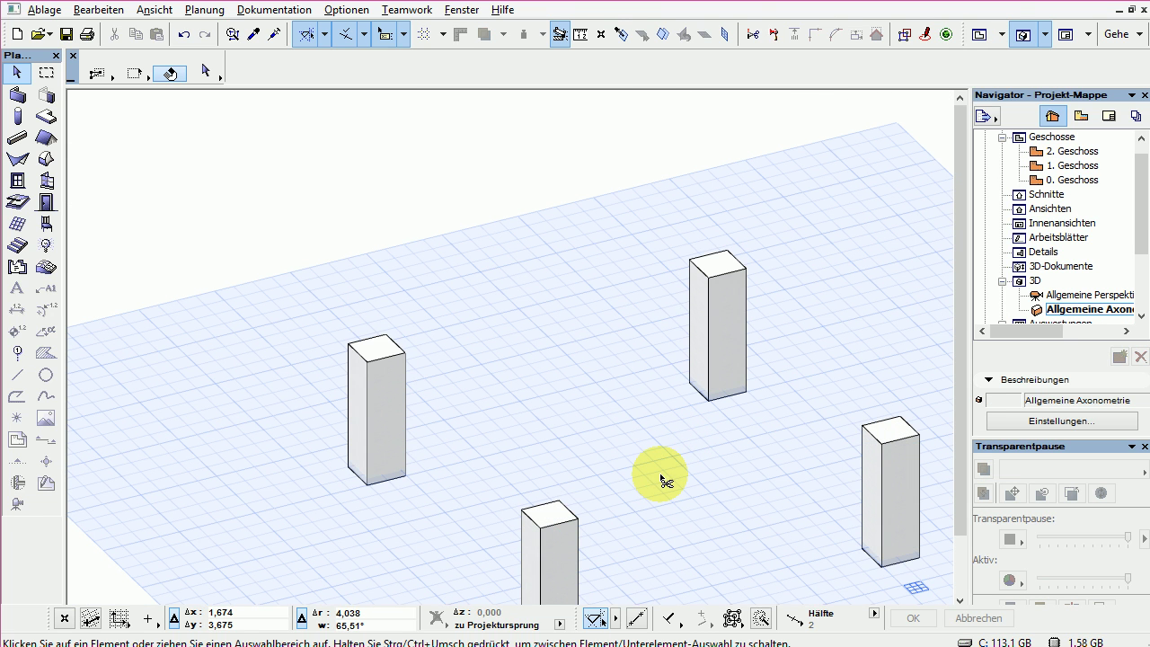
pyautogui.press('F2')
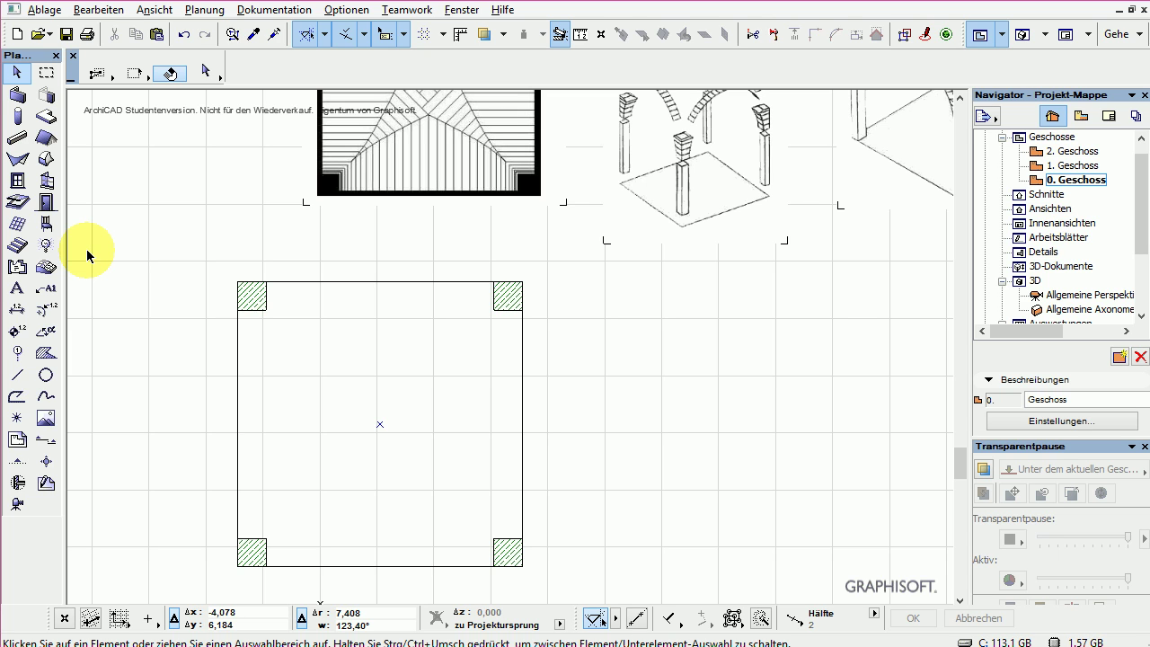
pyautogui.click(46, 159)
pyautogui.click(395, 73)
pyautogui.click(379, 424)
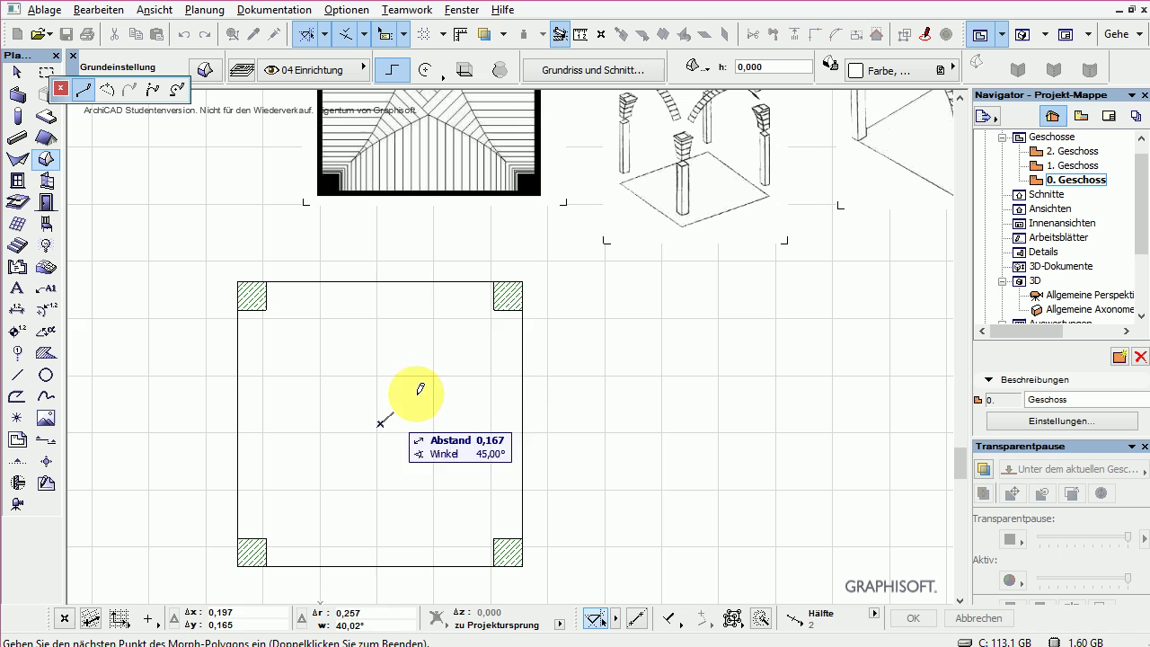
pyautogui.click(523, 280)
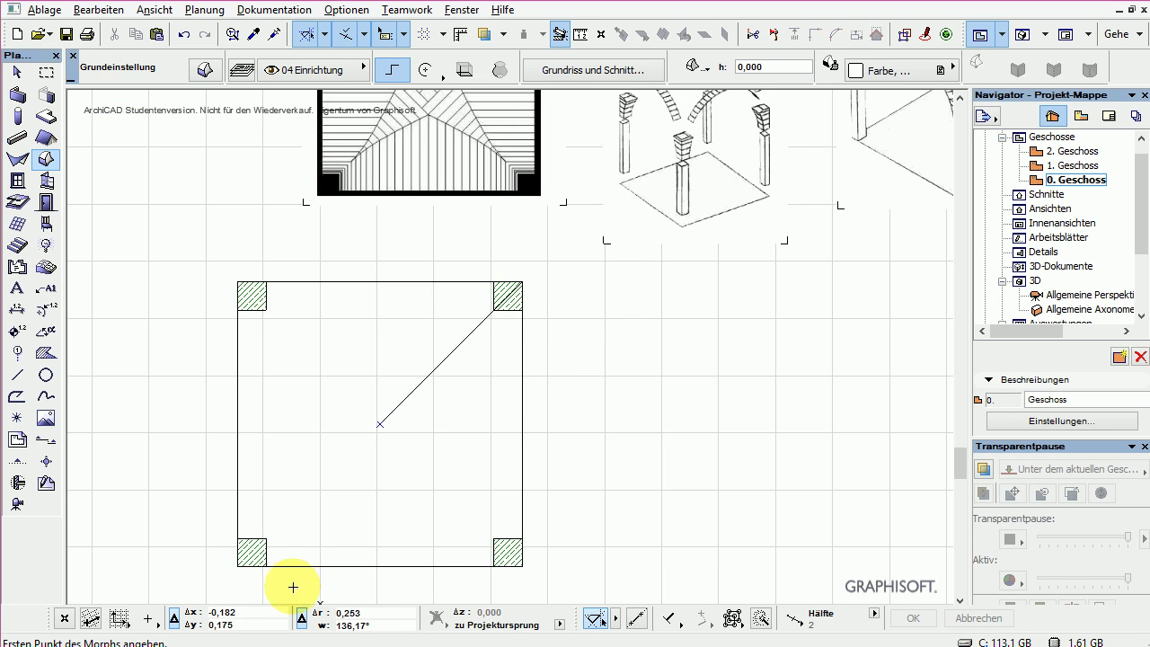
# Step: Draw a morph line along the square's lower edge between the inner corners of the two lower columns
pyautogui.click(266, 566)
pyautogui.click(499, 562)
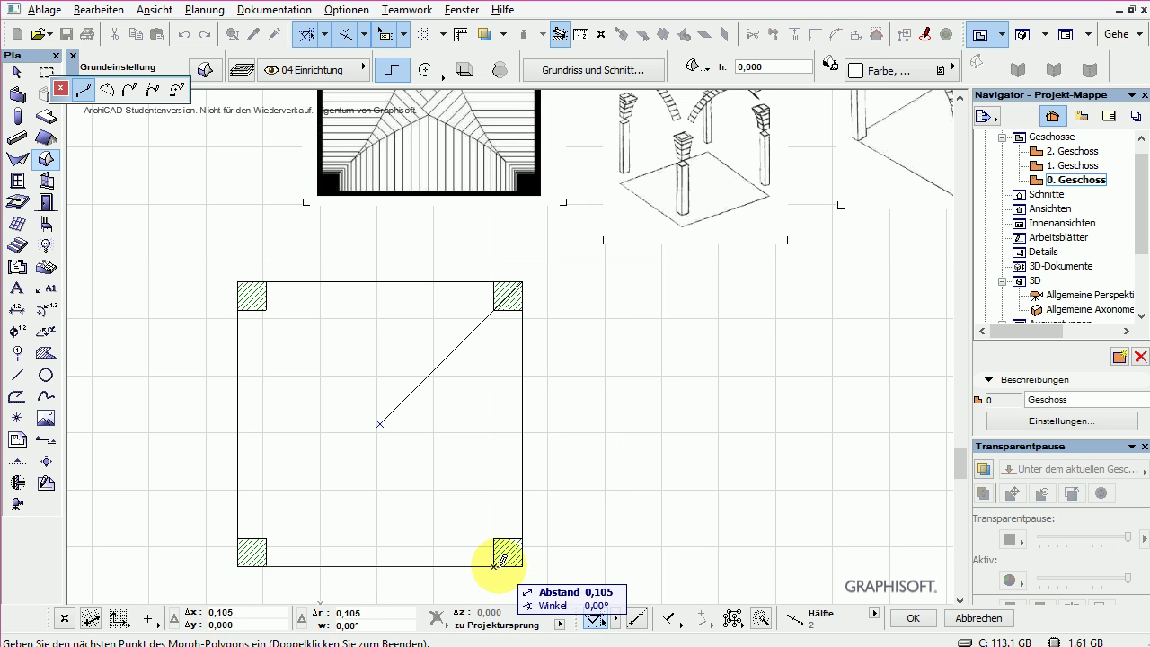
pyautogui.doubleClick(493, 563)
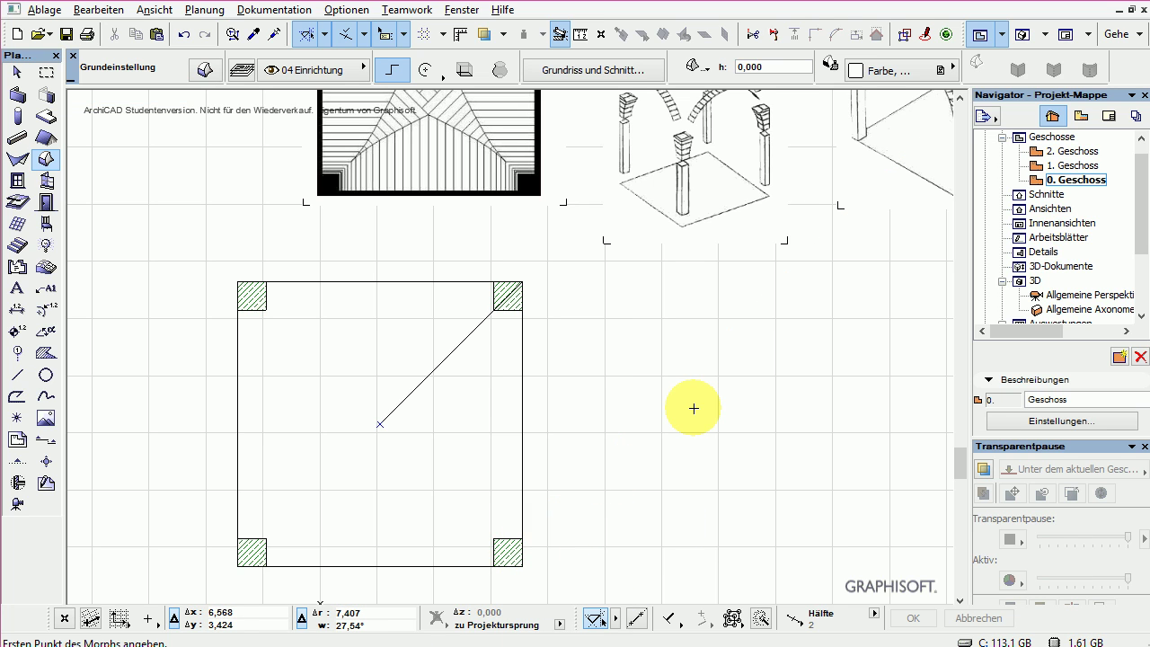
# Step: Select both construction morph lines in 3D and raise them vertically to the level of the column tops
pyautogui.scroll(-2, 669, 438)
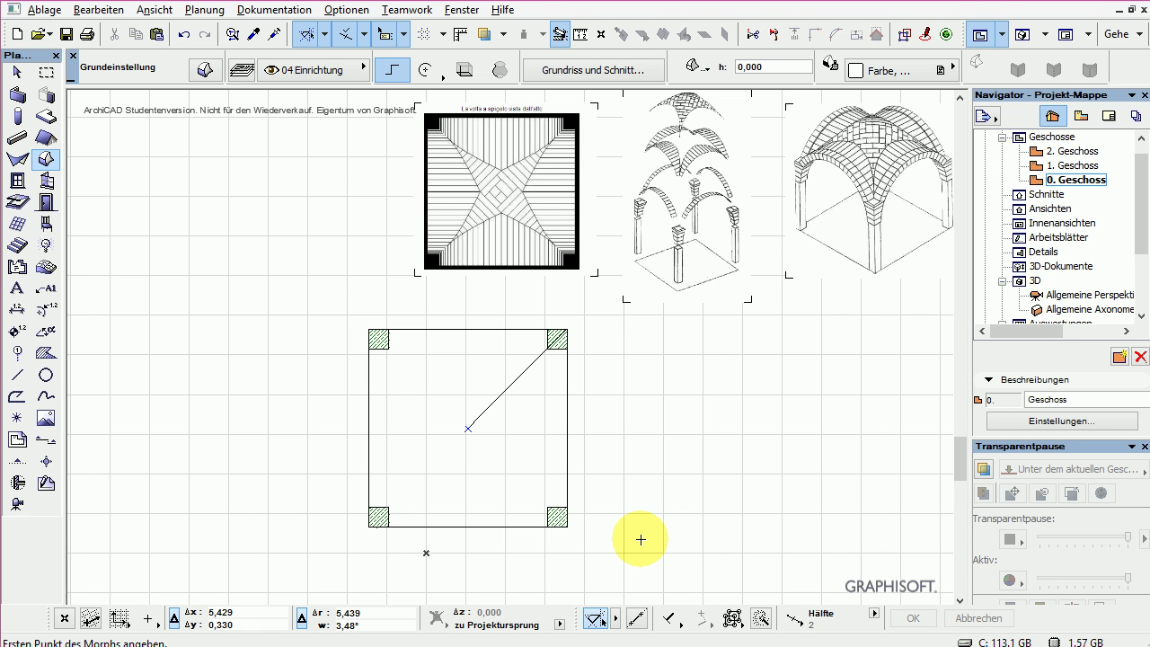
pyautogui.press('F3')
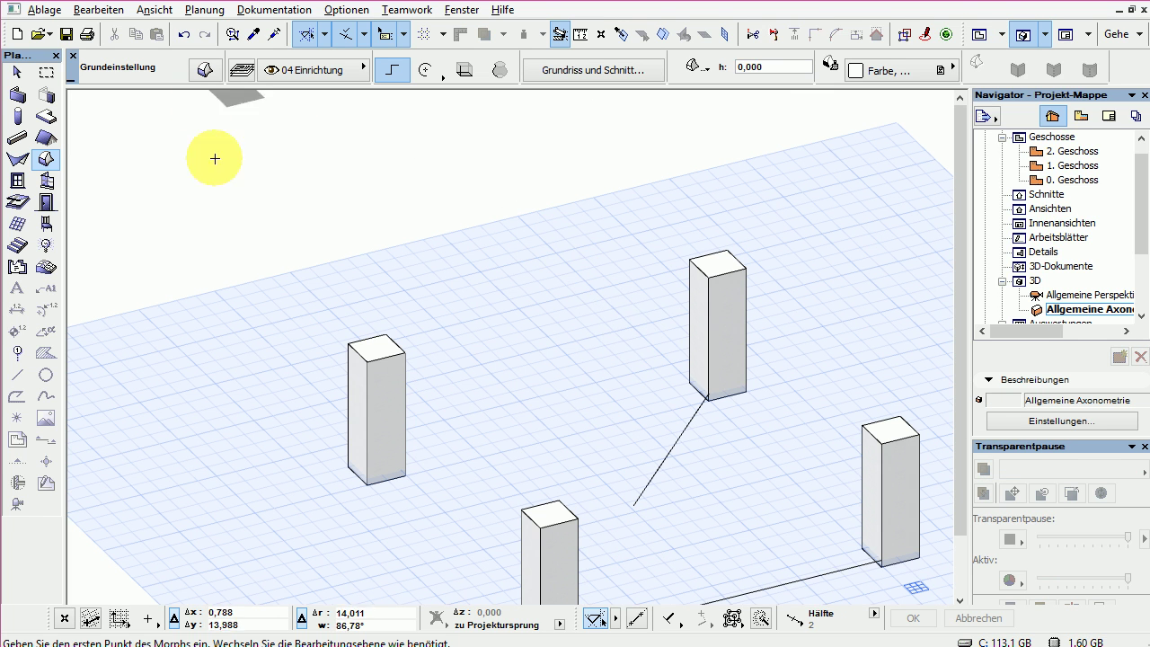
pyautogui.moveTo(511, 398); pyautogui.dragTo(377, 344, button='middle')
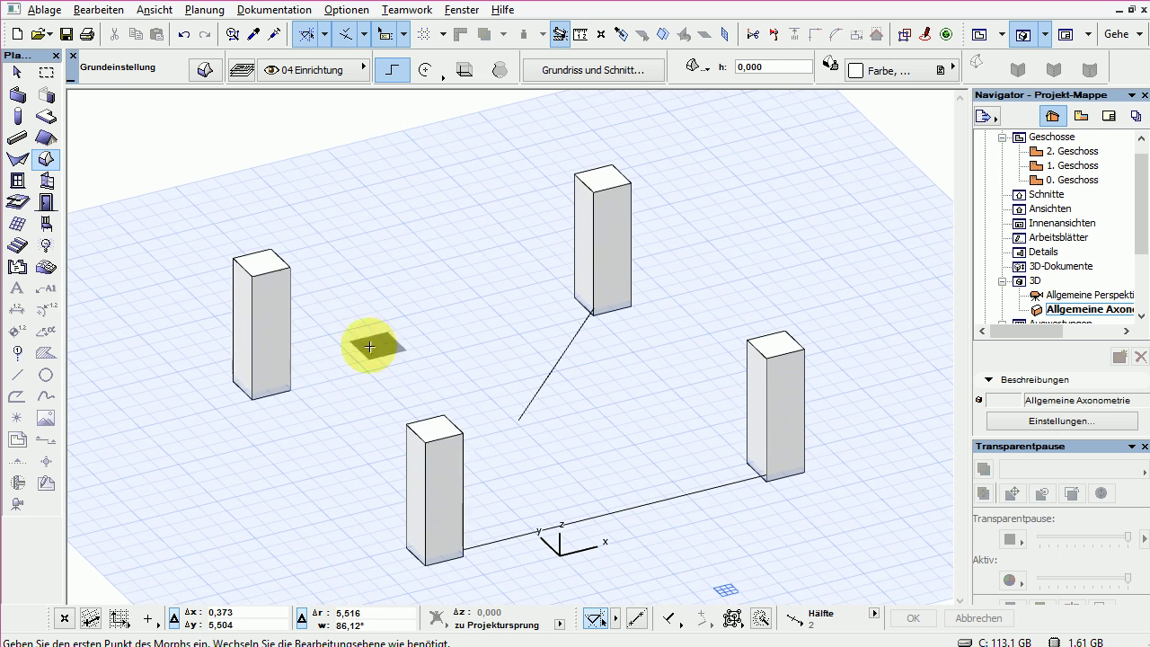
pyautogui.click(17, 74)
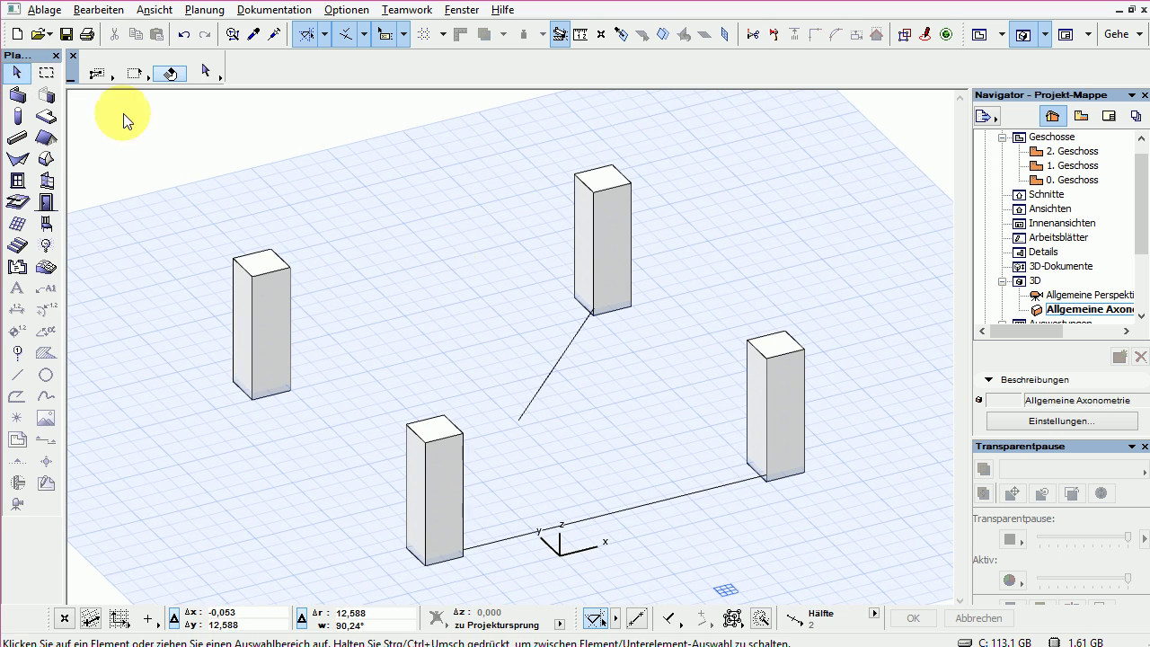
pyautogui.click(534, 398)
pyautogui.keyDown('shift'); pyautogui.click(662, 507); pyautogui.keyUp('shift')
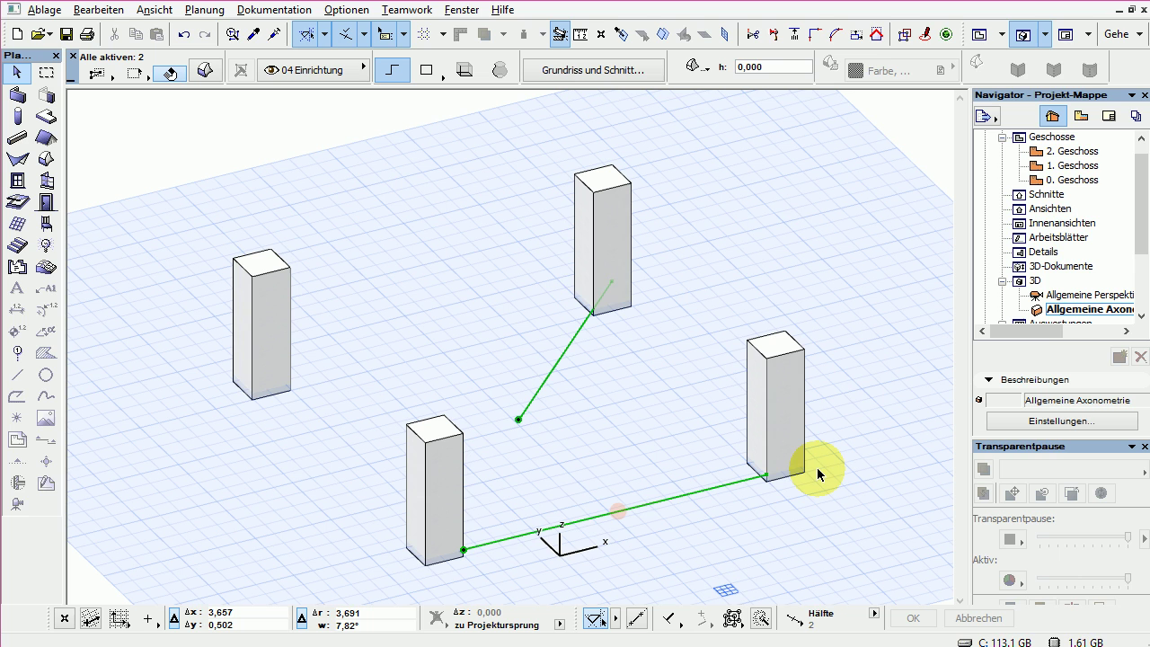
pyautogui.click(764, 479)
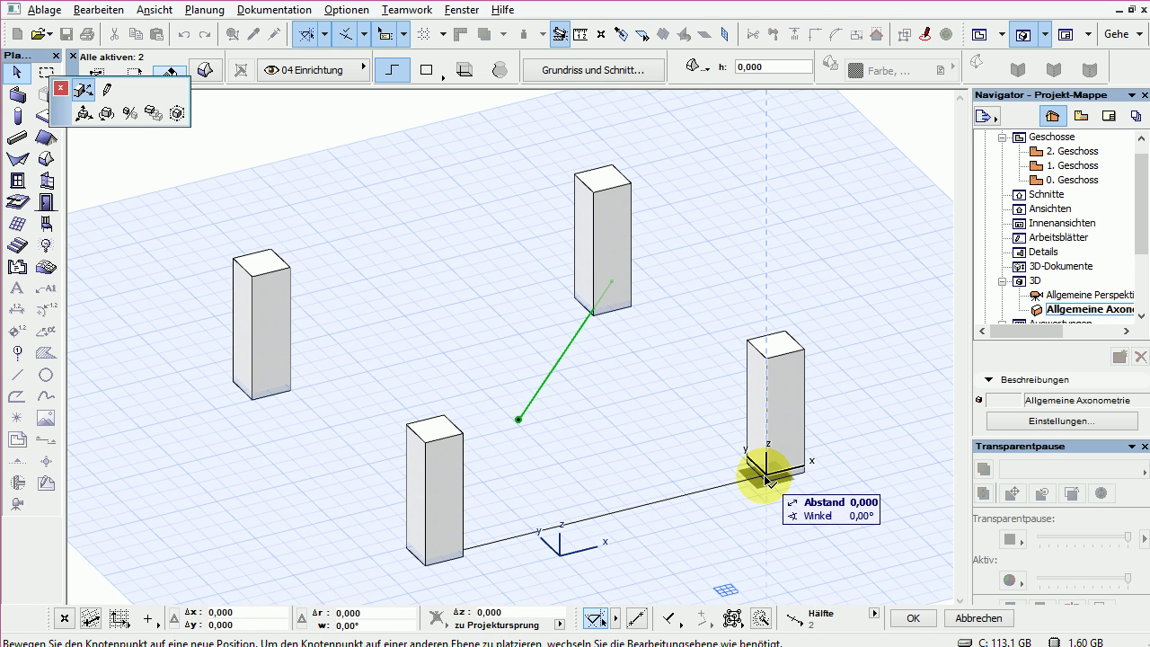
pyautogui.click(84, 112)
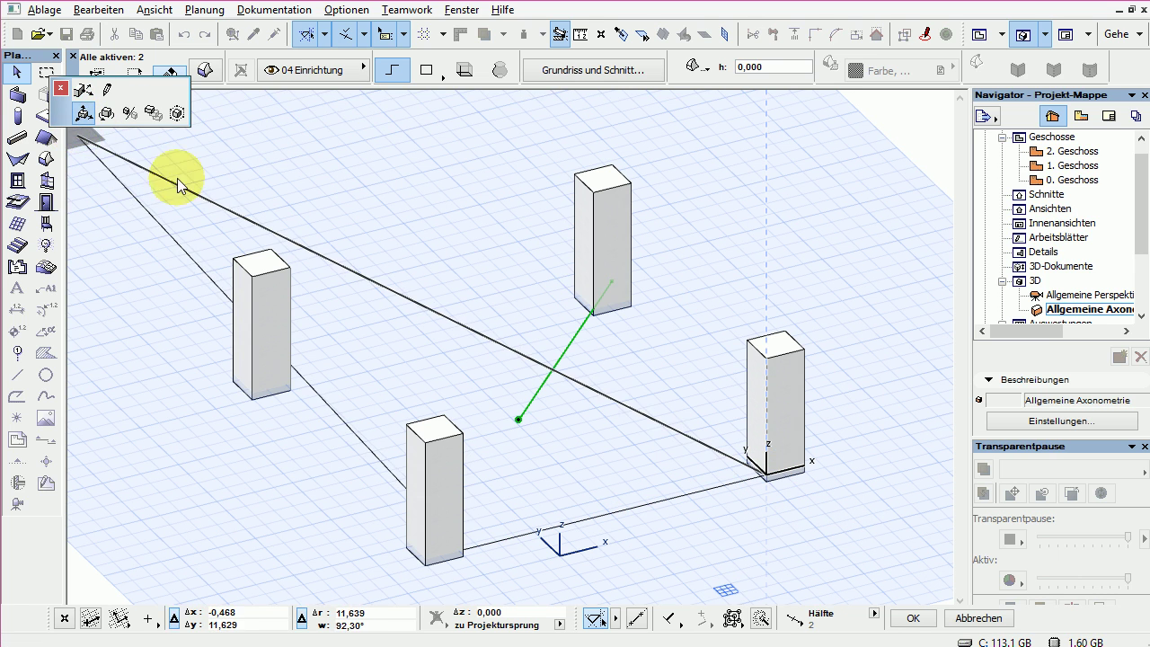
pyautogui.click(772, 356)
pyautogui.click(720, 192)
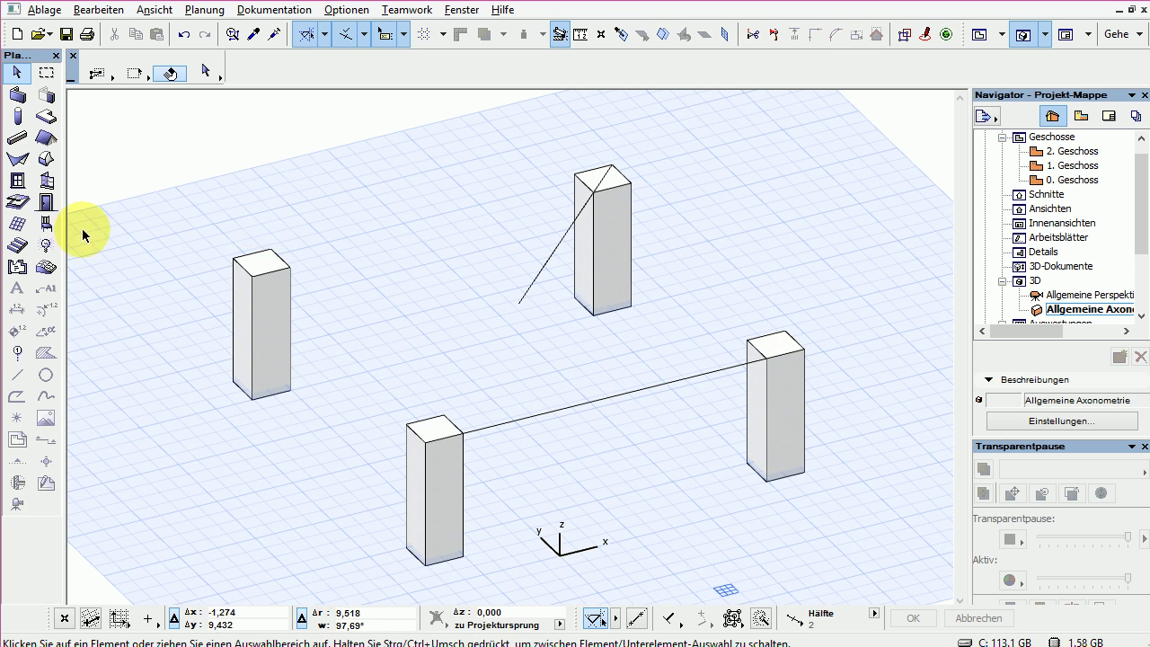
# Step: Draw an extruded barrel shell from the front-left column's inner top corner to the square's centre depth, its arch spanning to the front-right column's inner corner
pyautogui.click(21, 159)
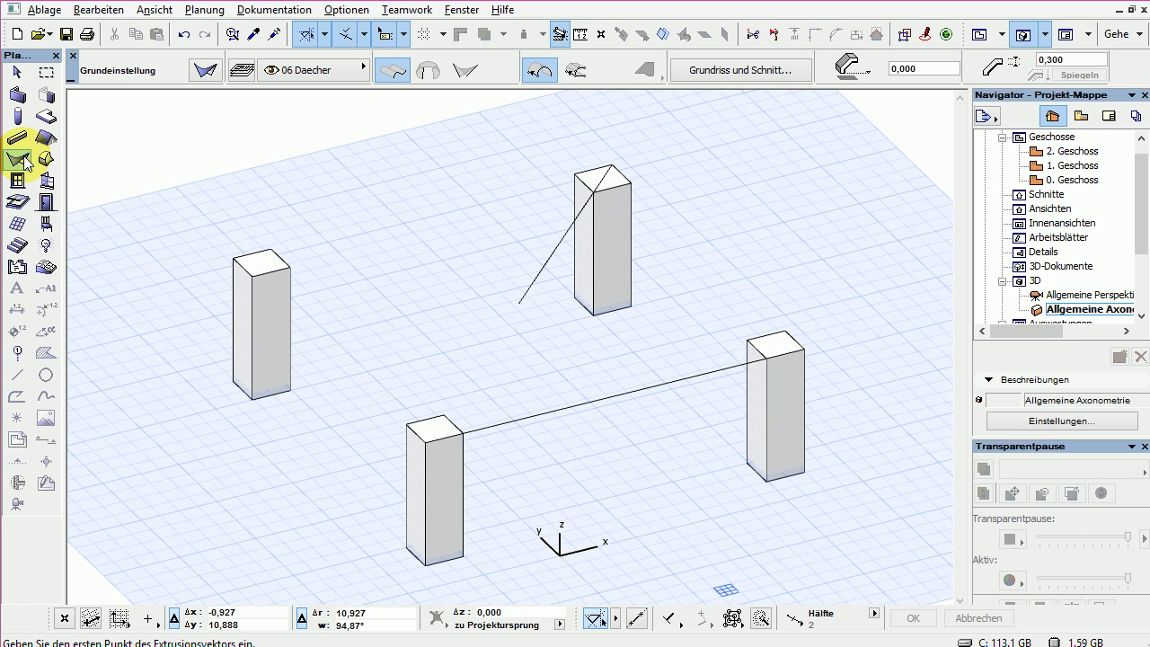
pyautogui.click(544, 70)
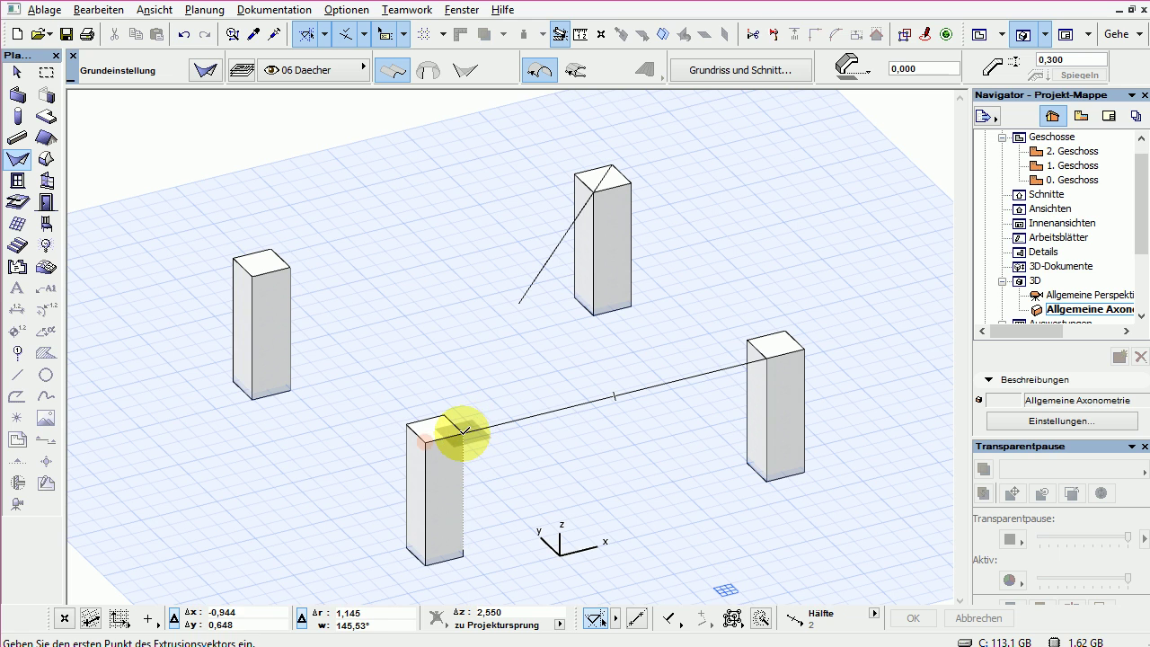
pyautogui.click(463, 431)
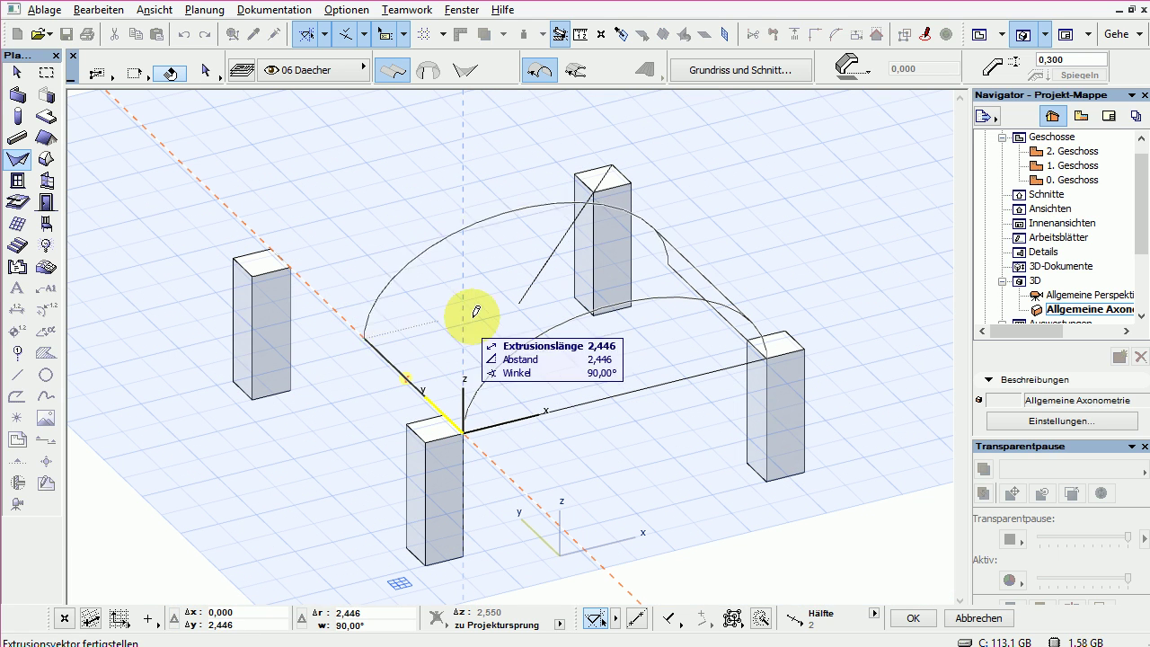
pyautogui.click(521, 297)
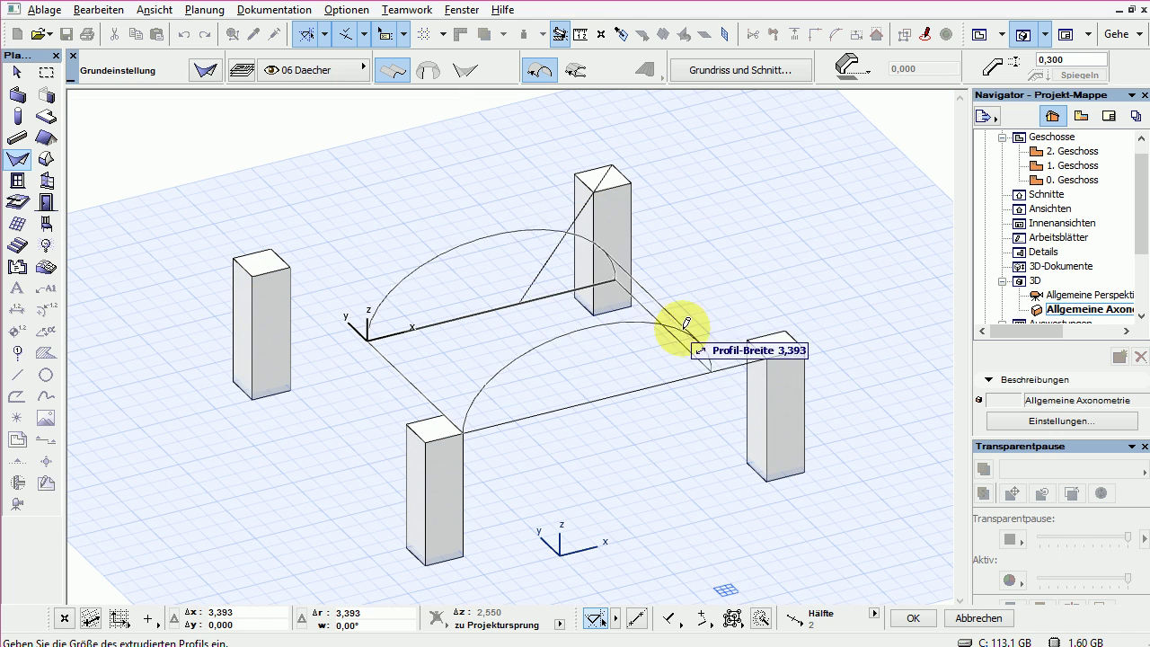
pyautogui.click(768, 350)
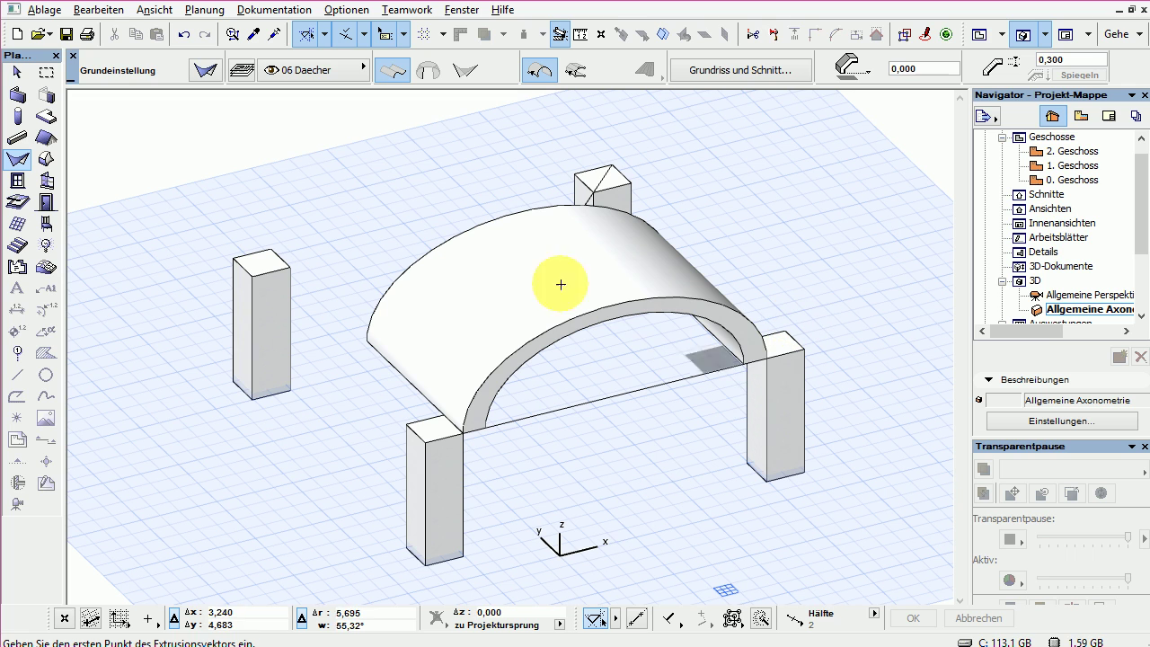
# Step: Mirror the barrel shell's thickness to the outer side of its reference arc, then return to the floor plan
pyautogui.click(16, 71)
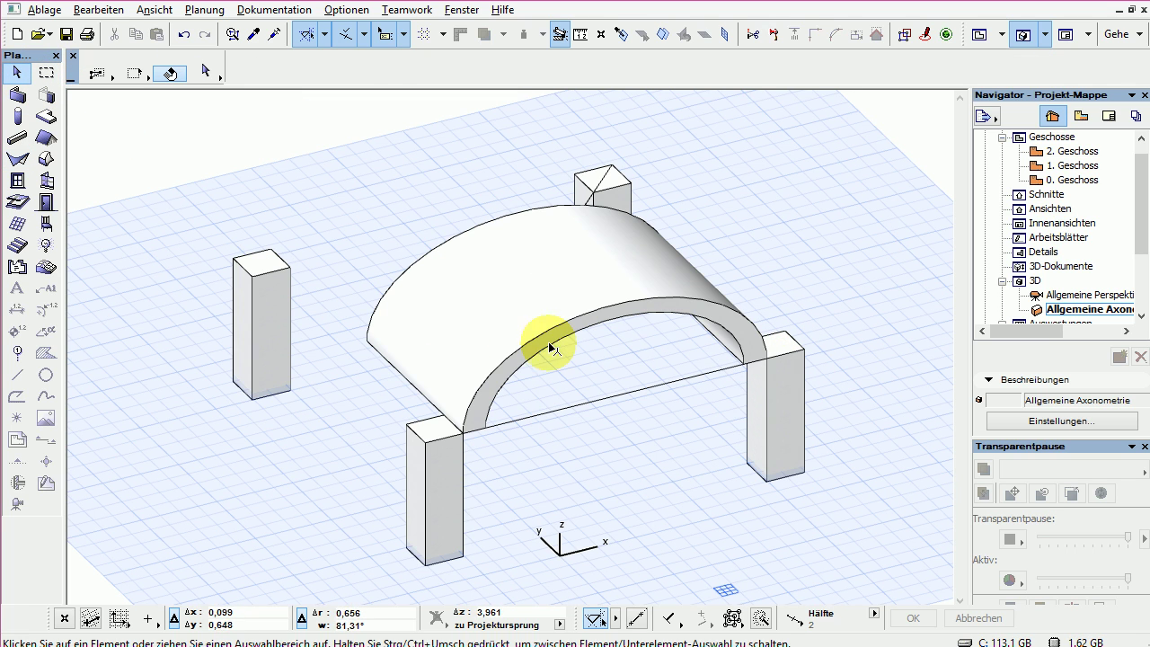
pyautogui.click(638, 310)
pyautogui.click(1087, 76)
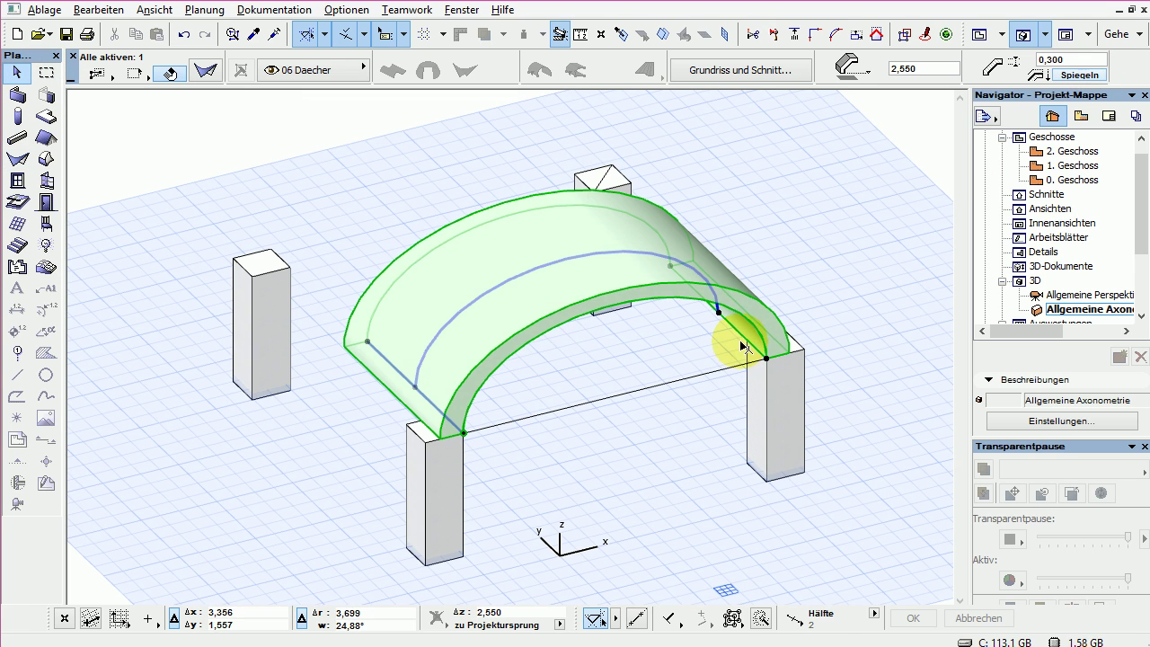
pyautogui.click(865, 210)
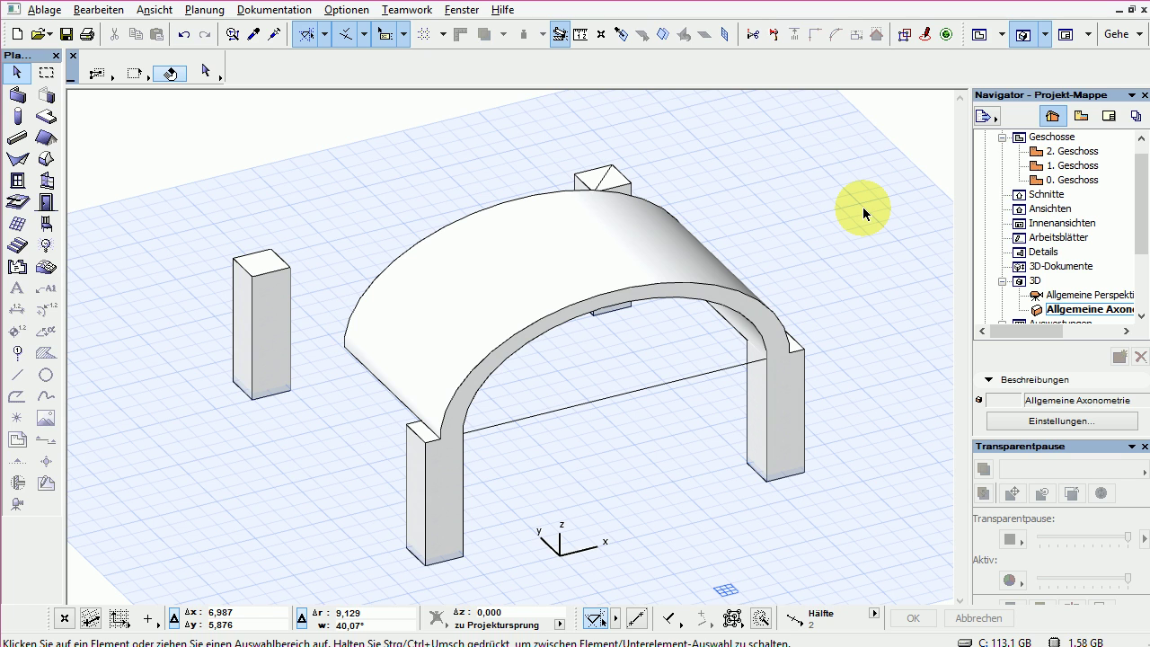
pyautogui.press('F2')
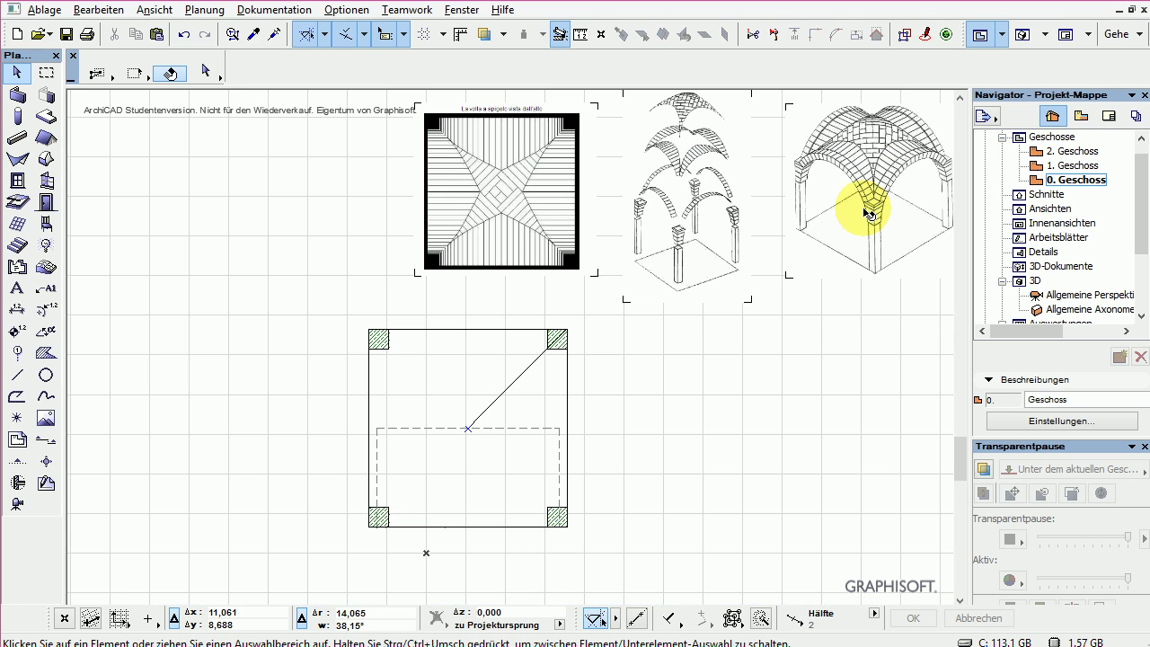
pyautogui.click(554, 432)
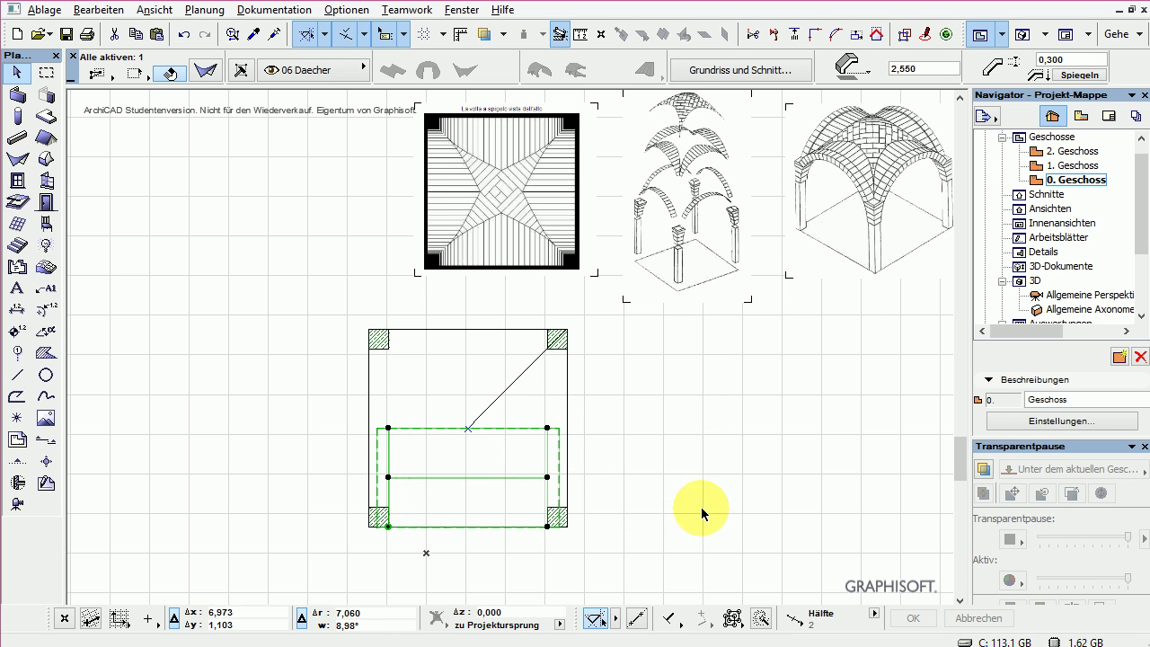
pyautogui.click(198, 10)
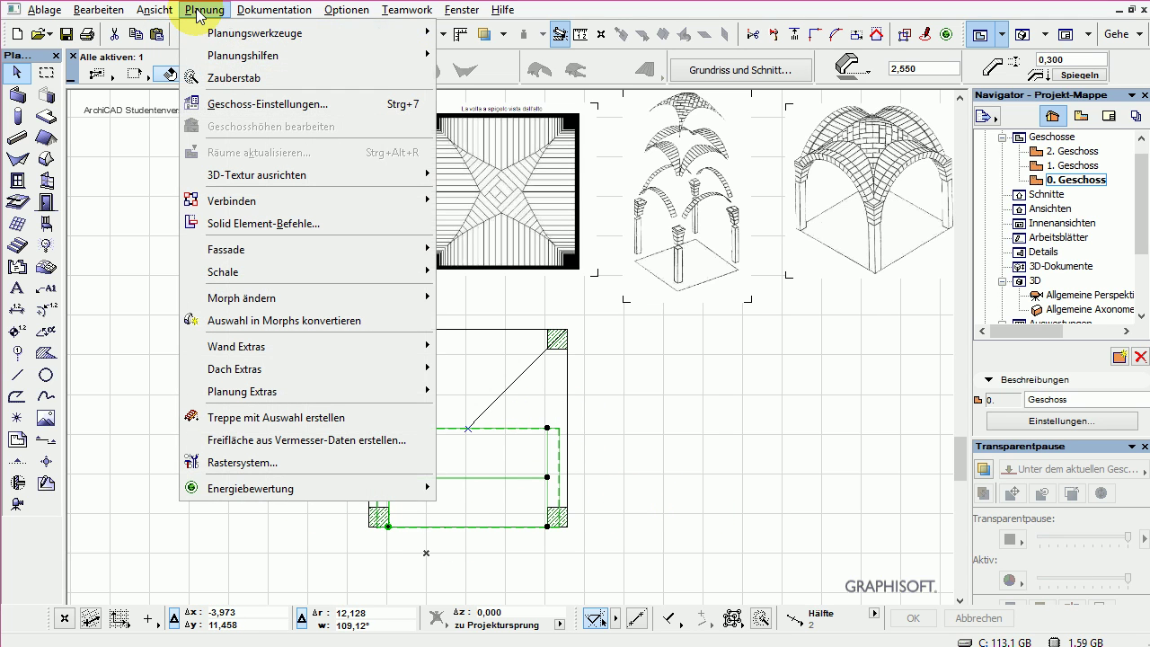
pyautogui.moveTo(229, 272)
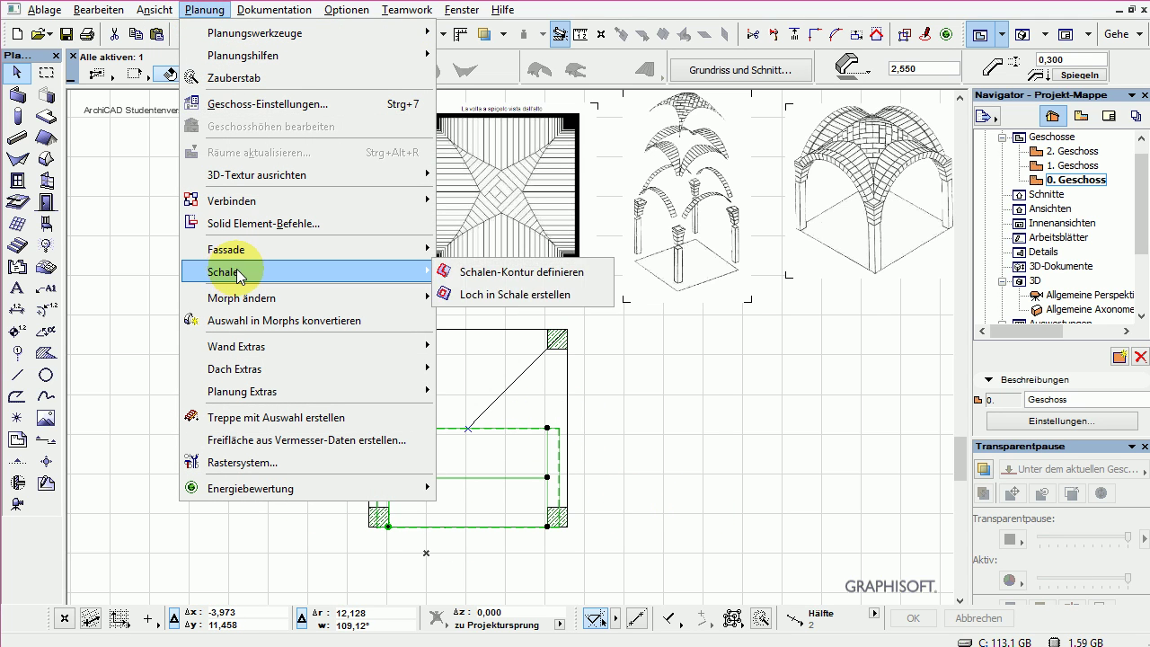
pyautogui.click(532, 279)
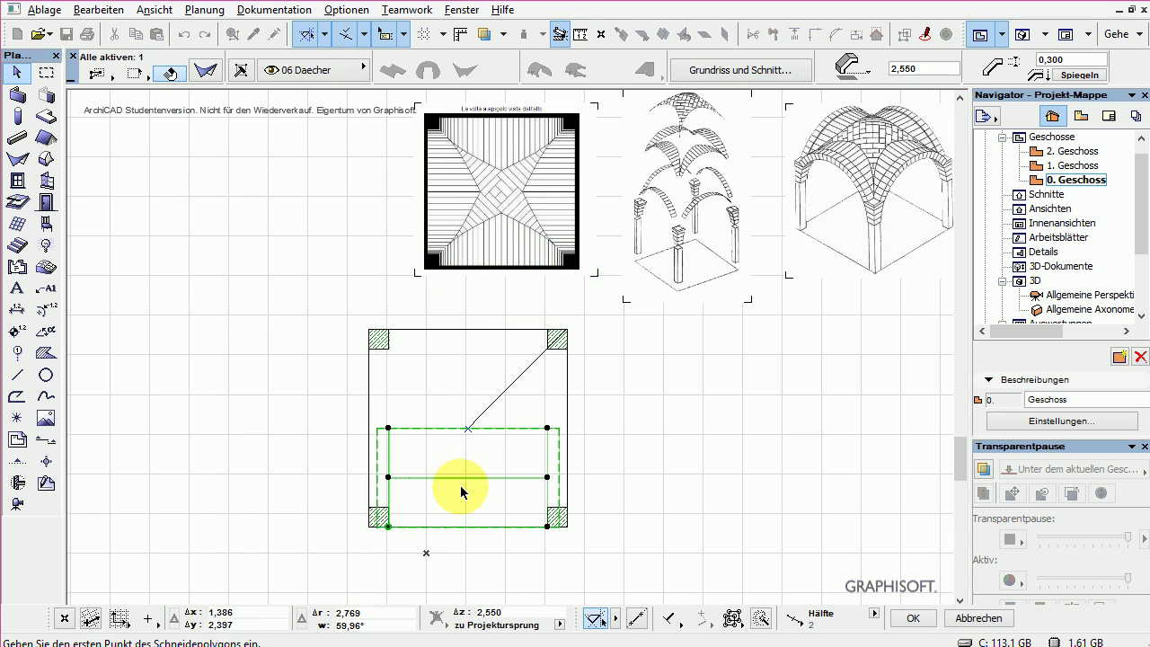
pyautogui.click(388, 506)
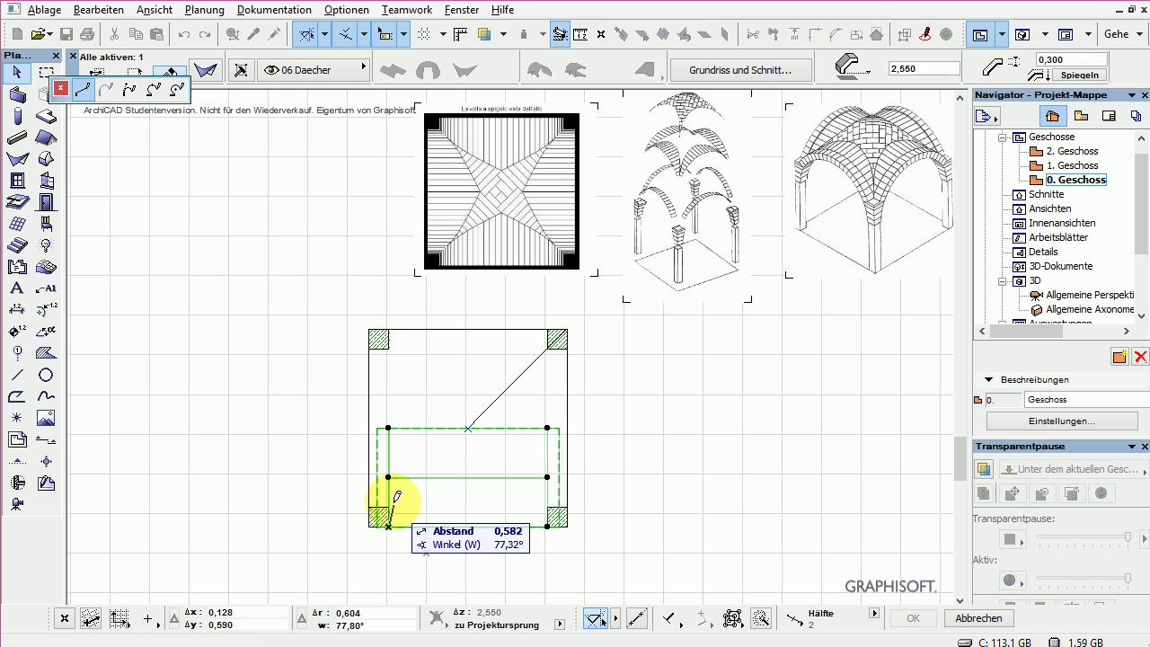
pyautogui.click(467, 427)
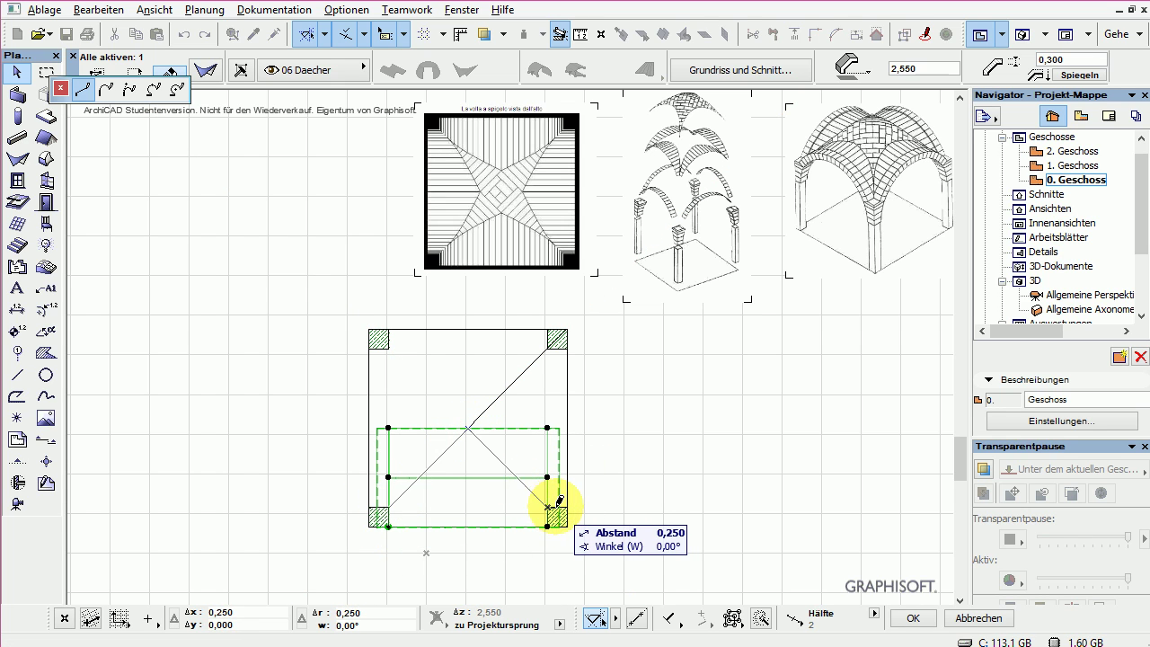
pyautogui.click(558, 518)
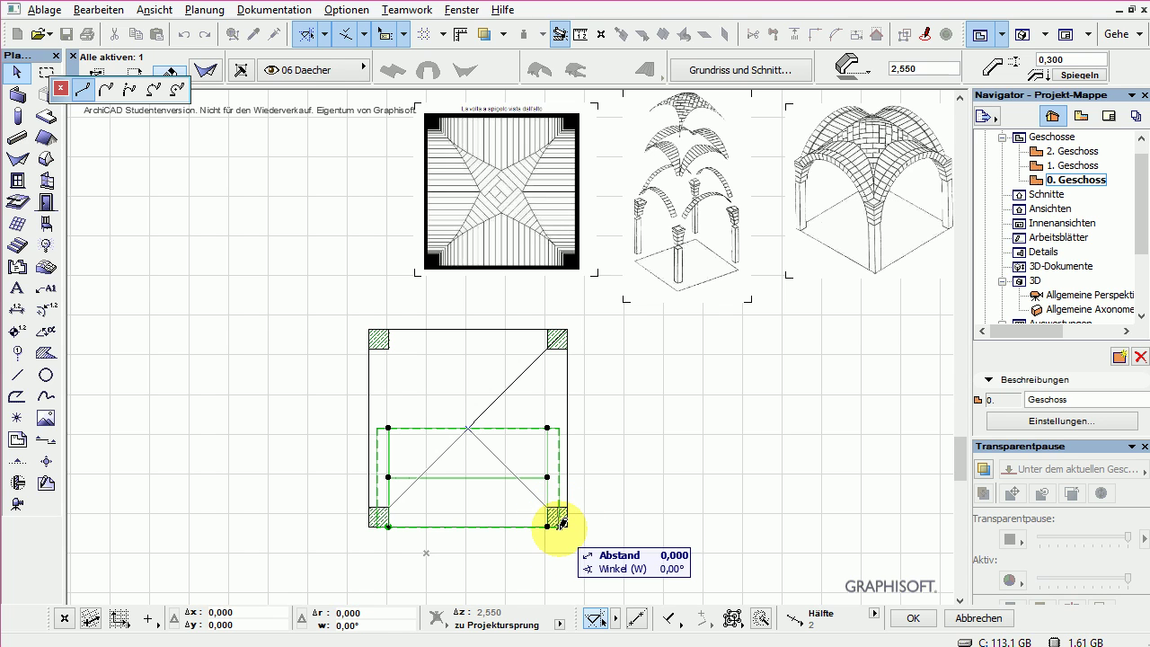
pyautogui.click(558, 521)
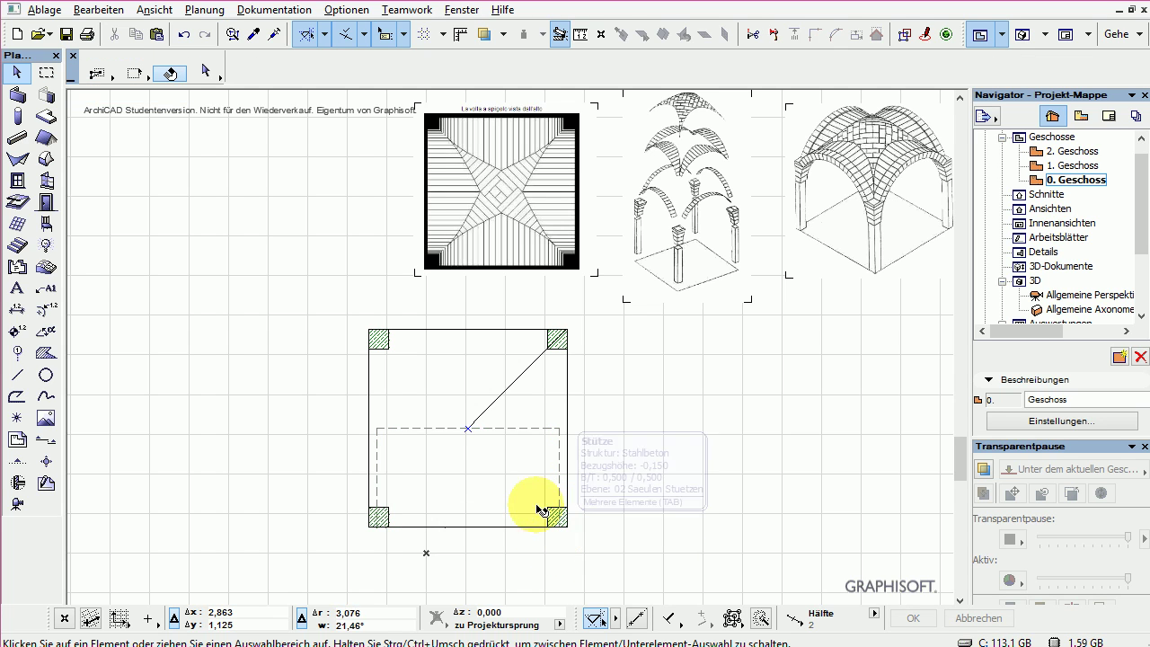
# Step: Define the shell's contour in plan from its lower corners up along both lower columns to their upper edges, meeting at the square's centre
pyautogui.click(558, 431)
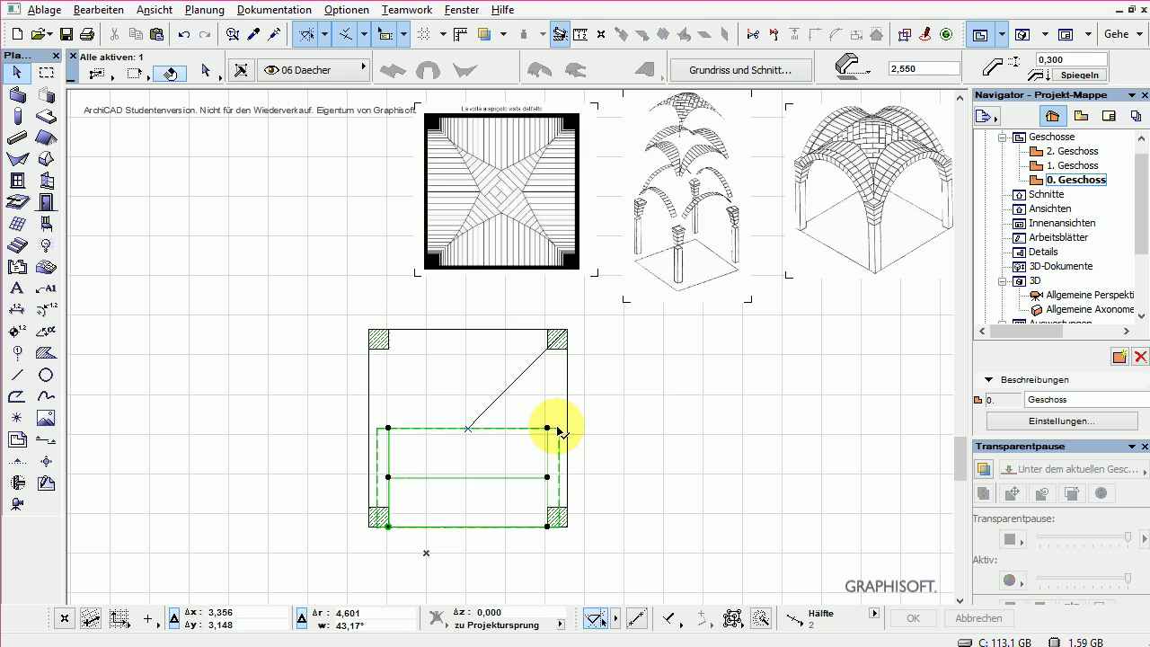
pyautogui.click(204, 9)
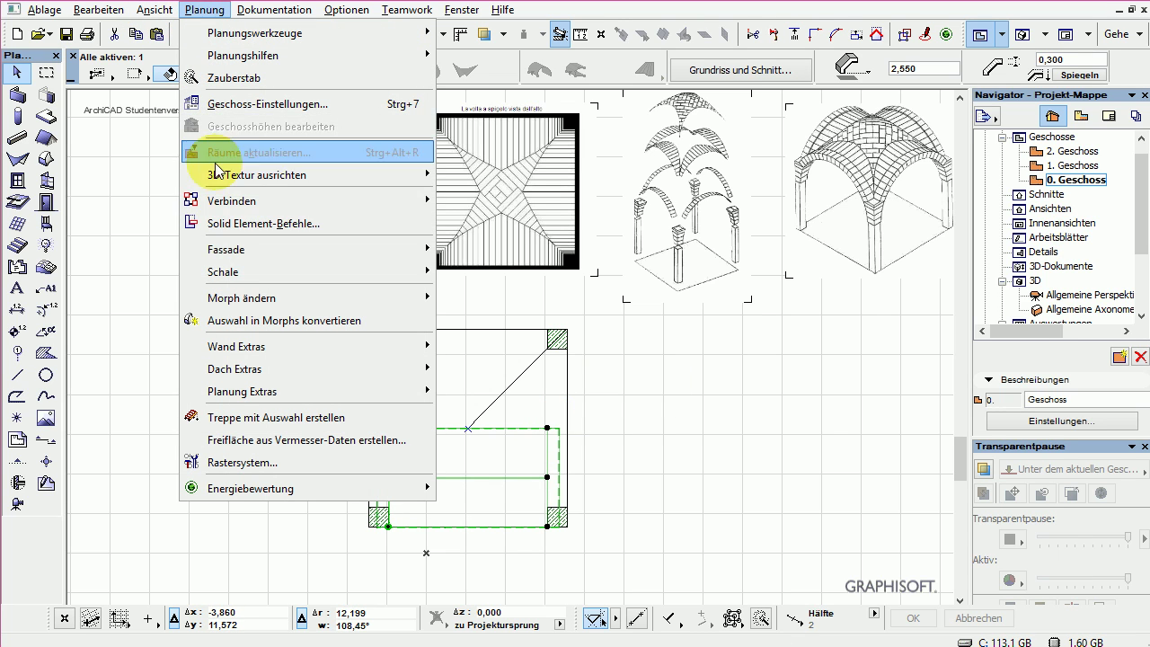
pyautogui.moveTo(366, 271)
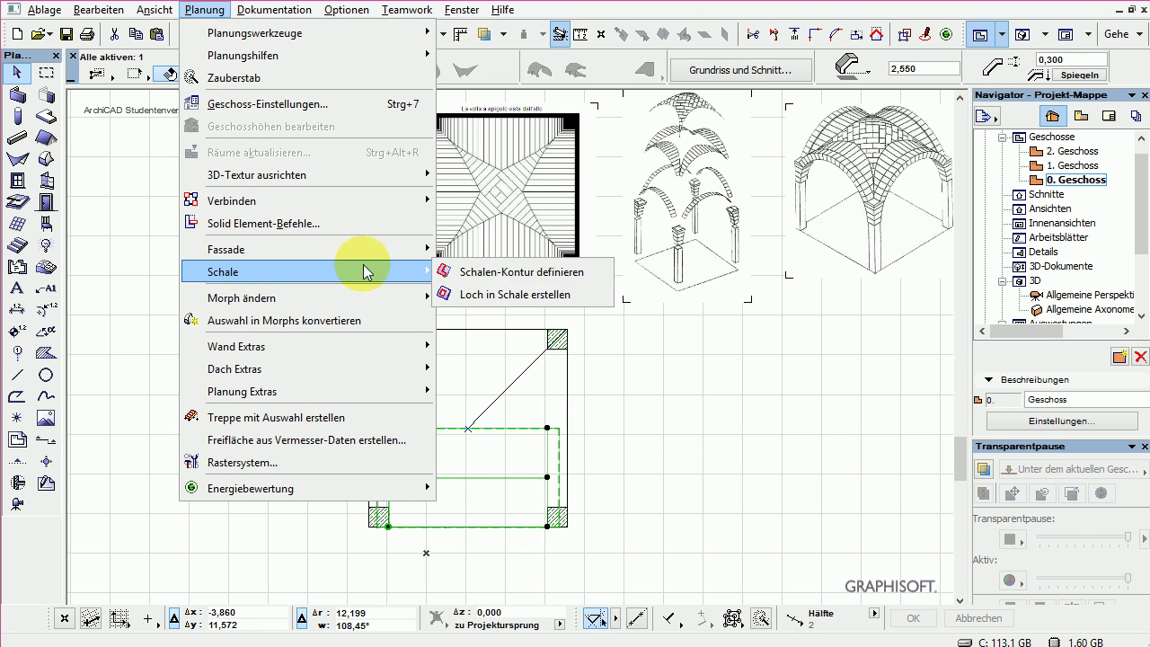
pyautogui.click(511, 272)
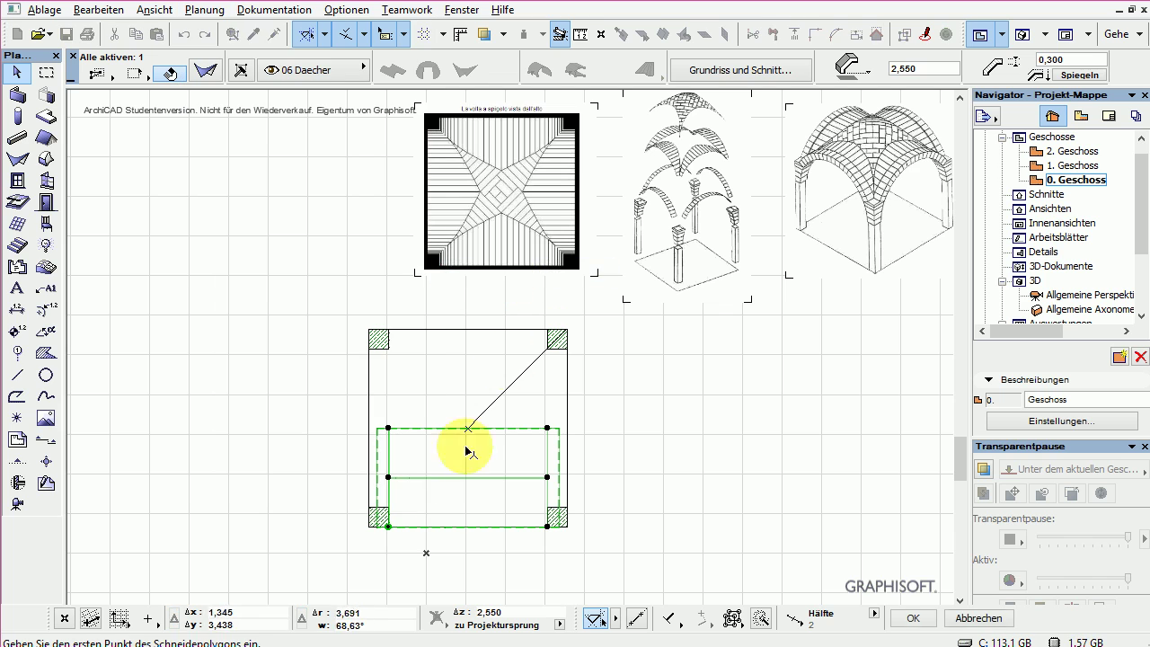
pyautogui.click(378, 526)
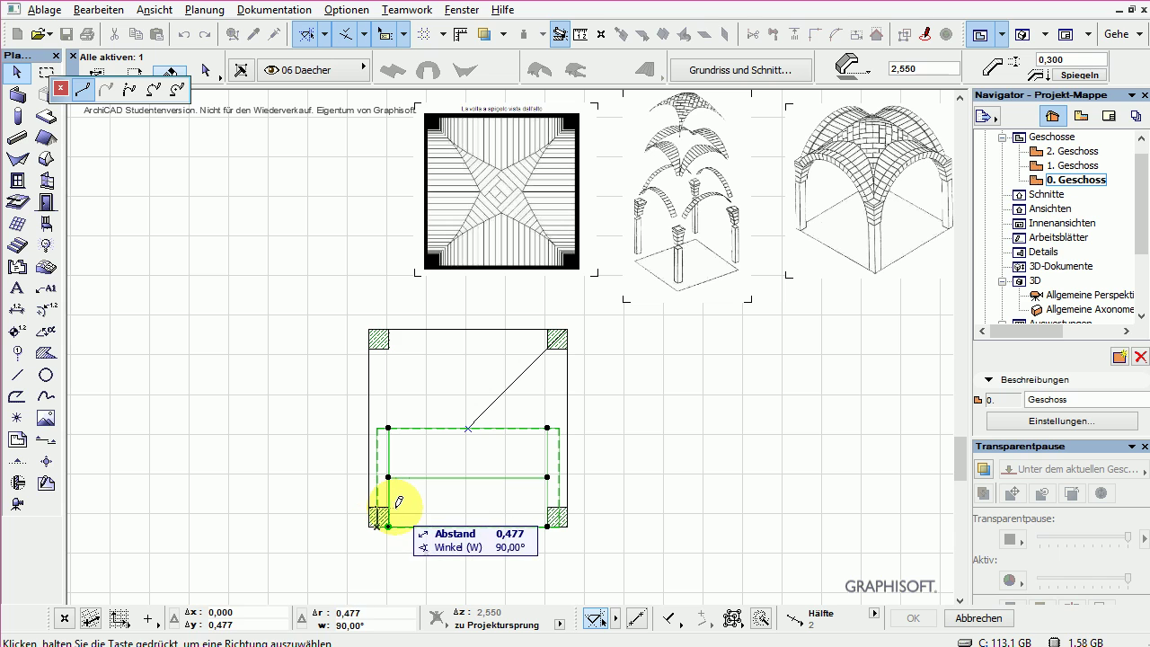
pyautogui.click(467, 429)
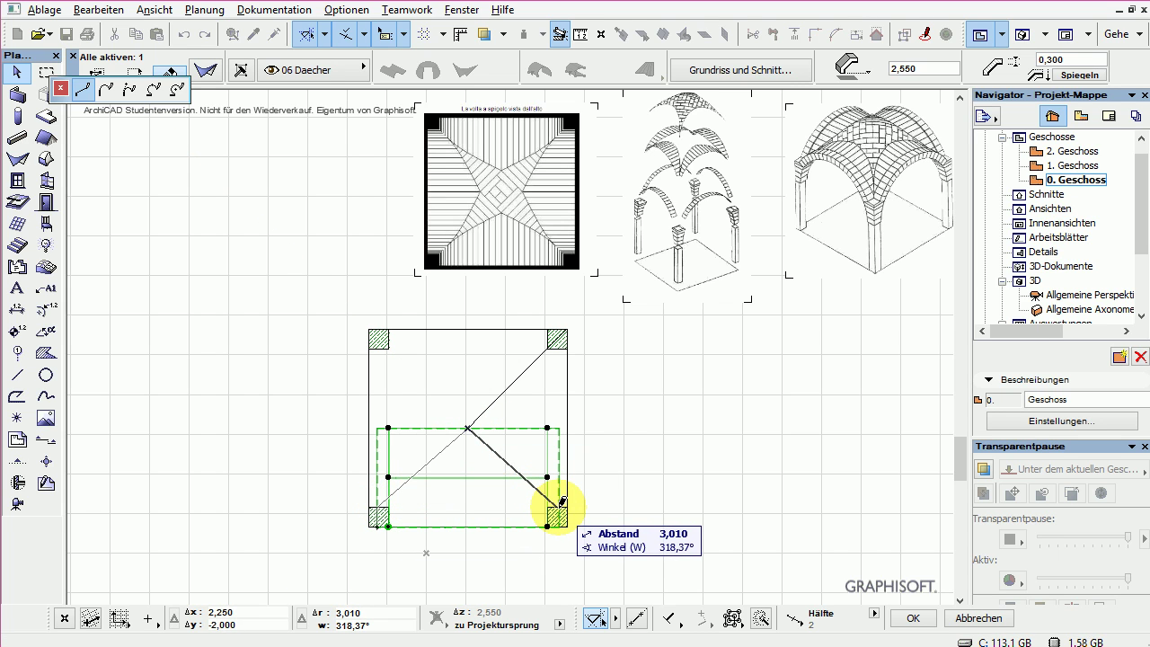
pyautogui.click(548, 521)
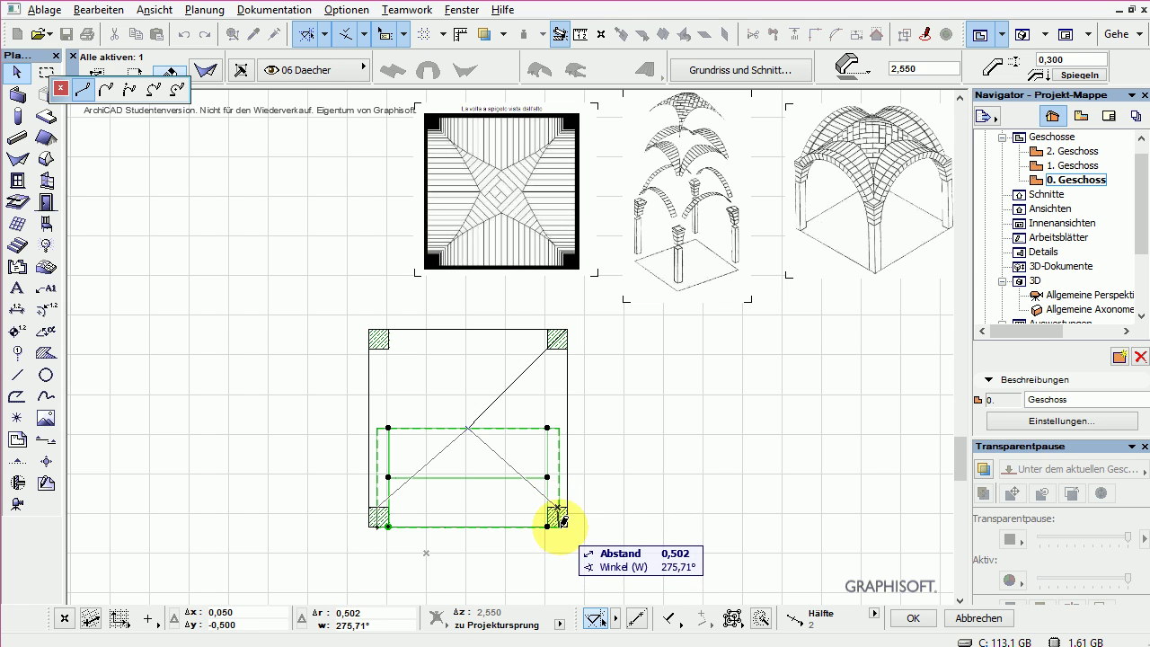
pyautogui.click(378, 521)
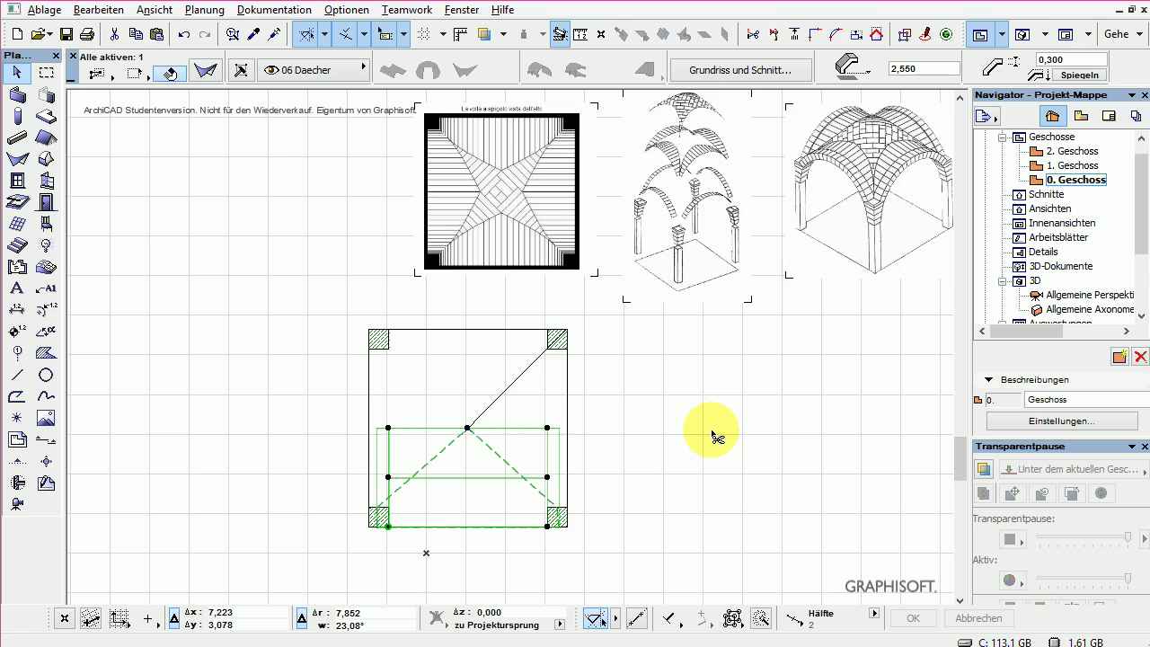
# Step: Move the shell contour's upper corner at the front-right column onto the shell's outer edge
pyautogui.press('F3')
pyautogui.press('F2')
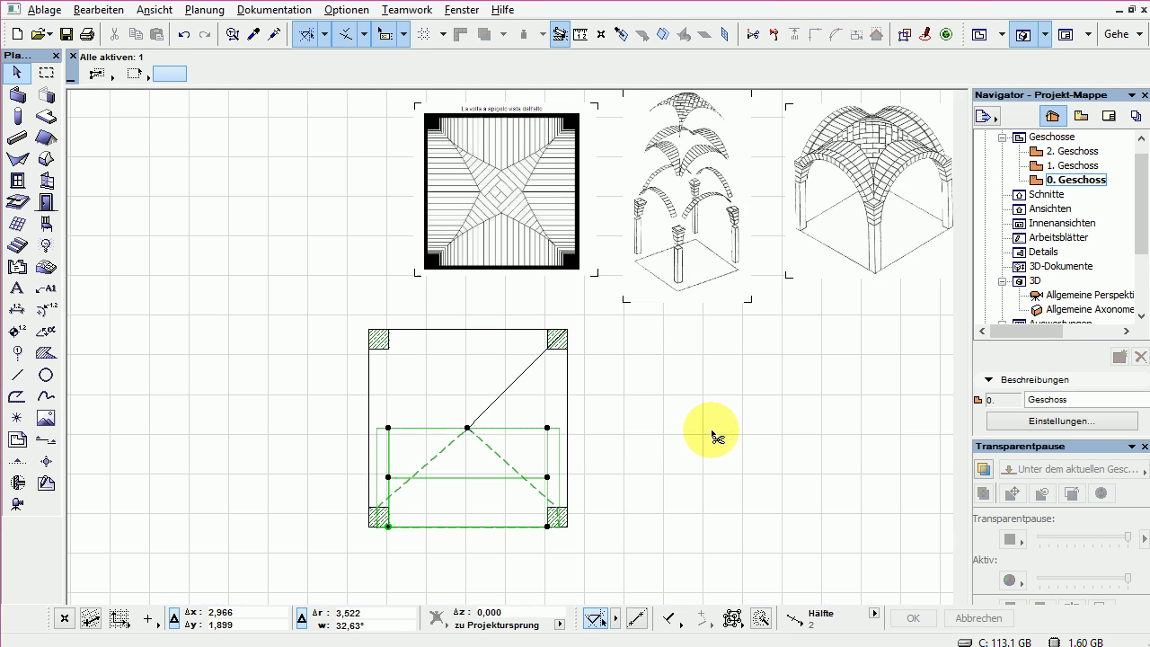
pyautogui.scroll(4, 543, 513)
pyautogui.scroll(3, 553, 521)
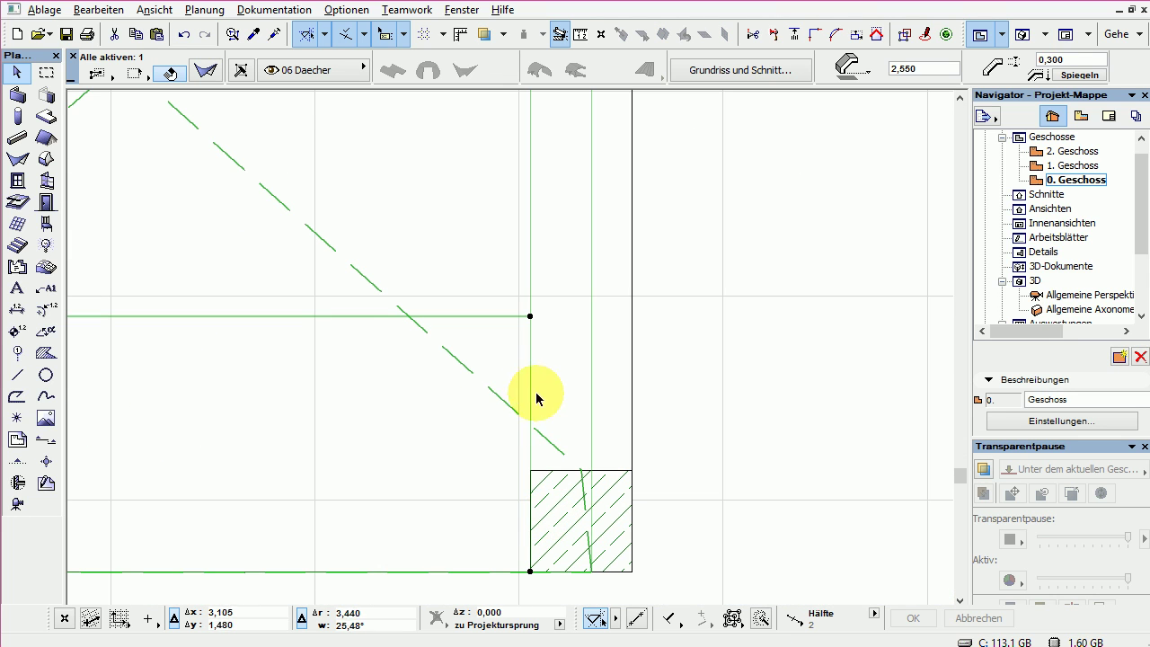
pyautogui.press('Escape')
pyautogui.click(524, 418)
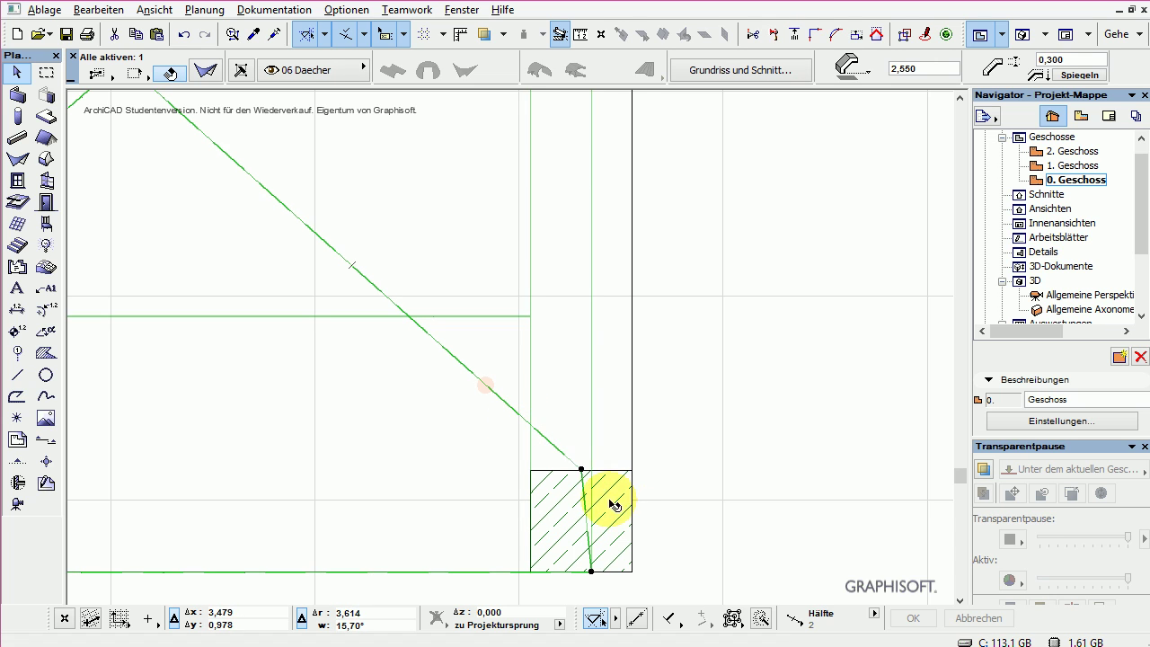
pyautogui.click(583, 469)
pyautogui.click(597, 473)
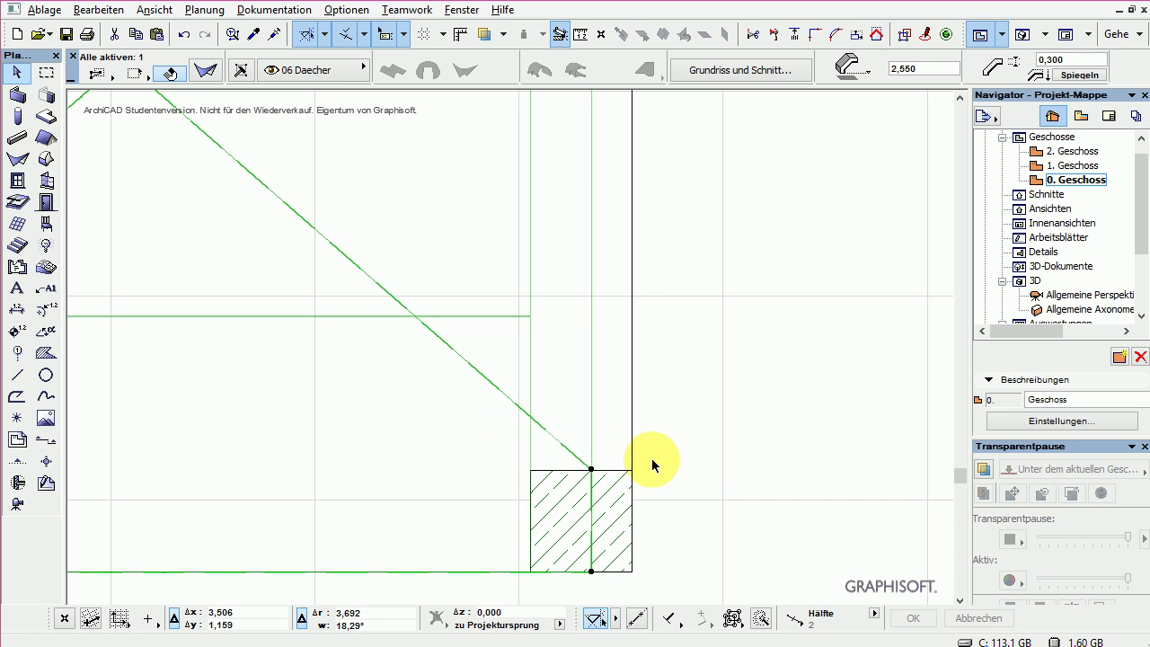
pyautogui.scroll(-1, 762, 309)
pyautogui.scroll(-3, 762, 309)
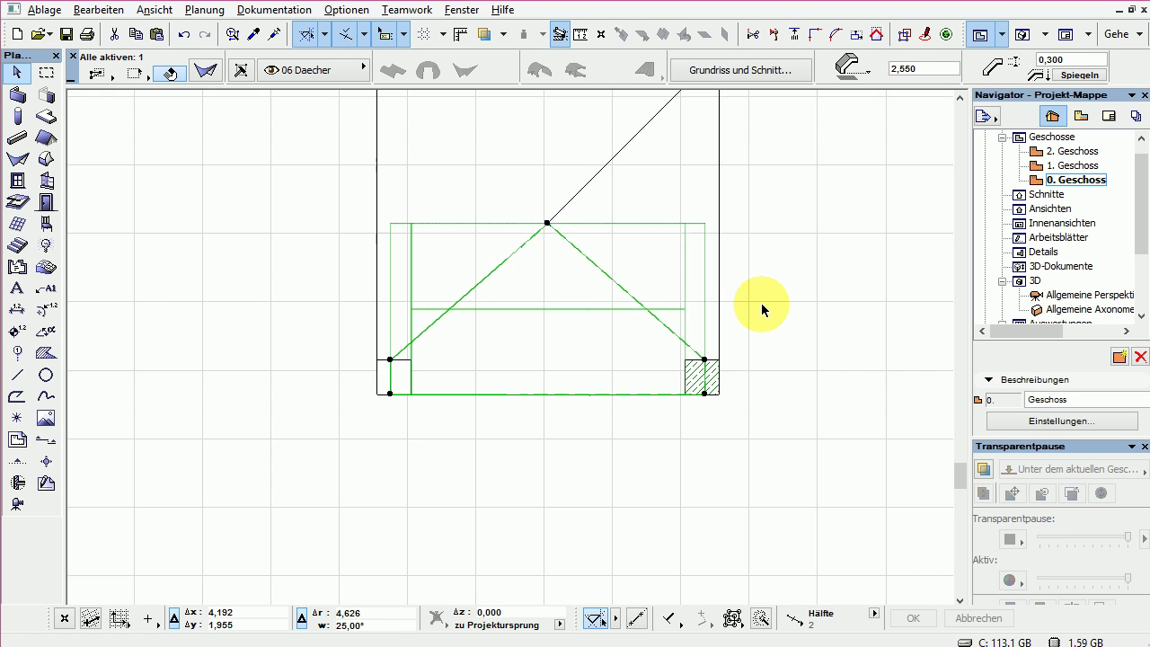
# Step: Set the barrel shell's thickness to 0.250
pyautogui.click(760, 303)
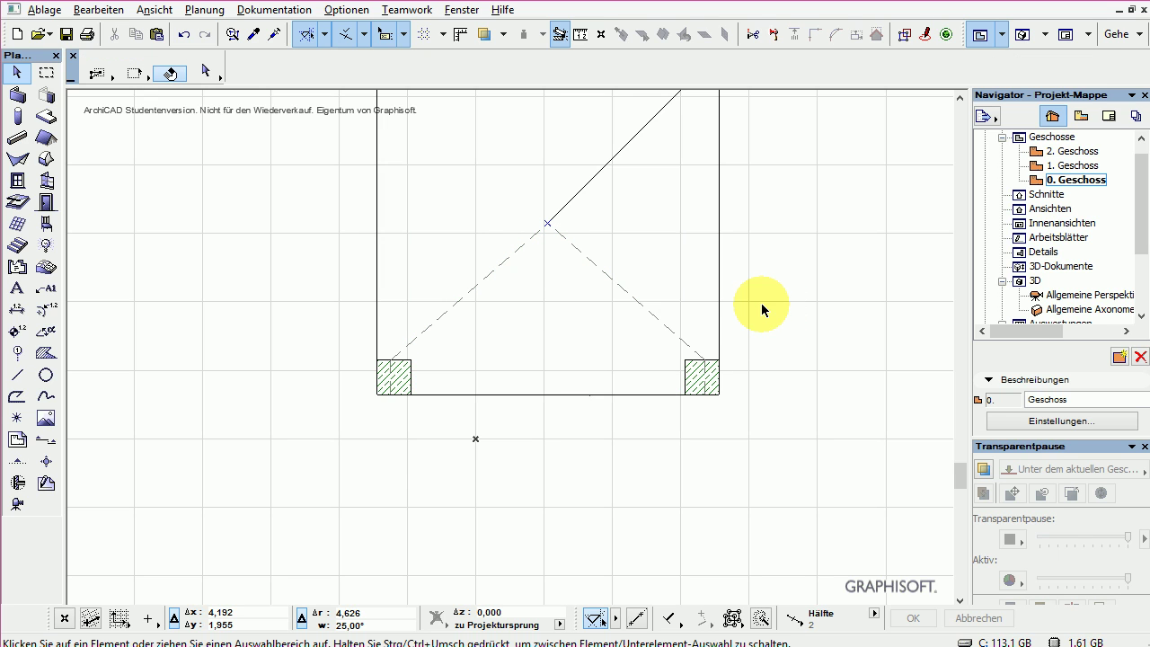
pyautogui.click(647, 318)
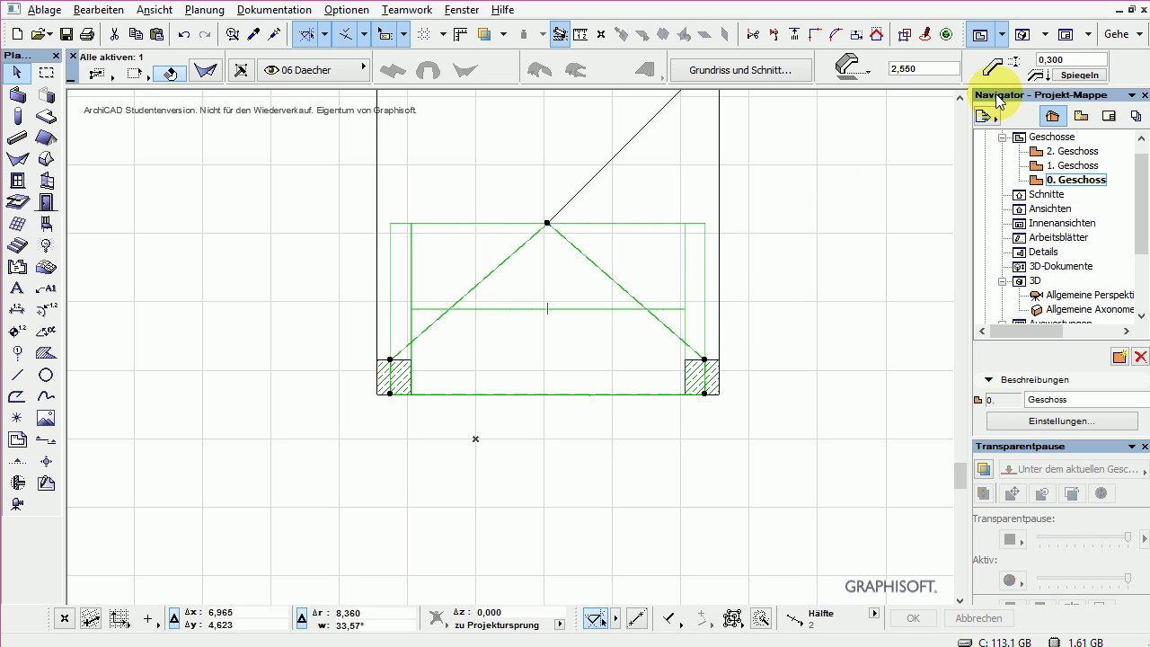
pyautogui.click(1054, 58)
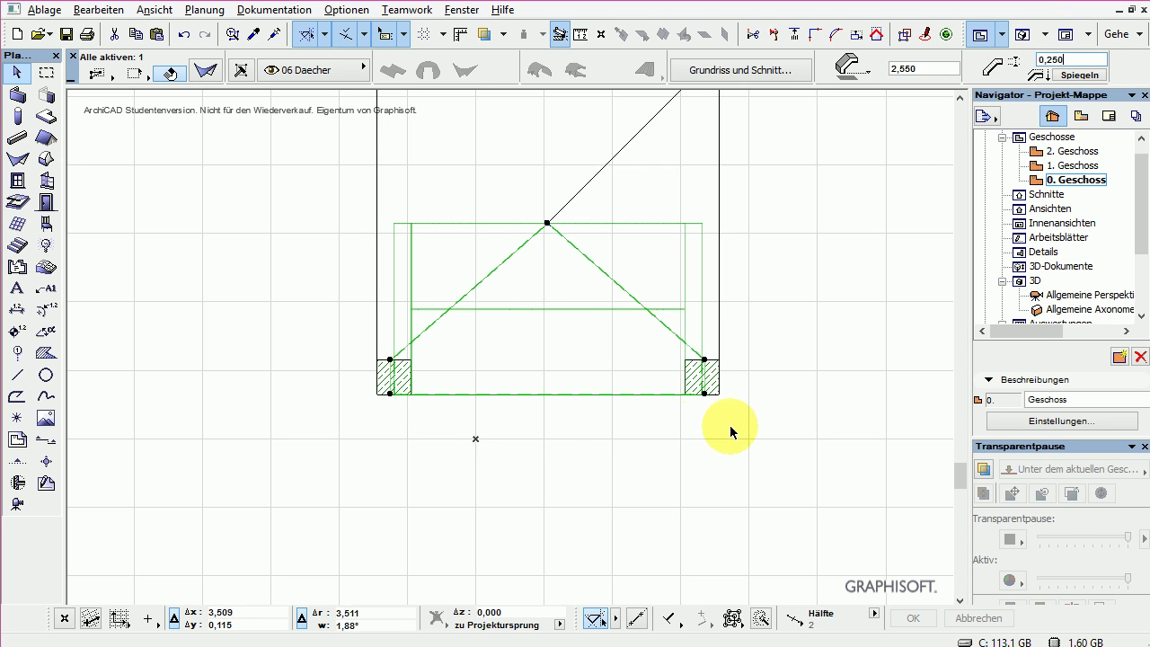
# Step: Offset the contour's short side edges at both front columns inward to the shell's outer edges
pyautogui.scroll(3, 729, 428)
pyautogui.click(682, 316)
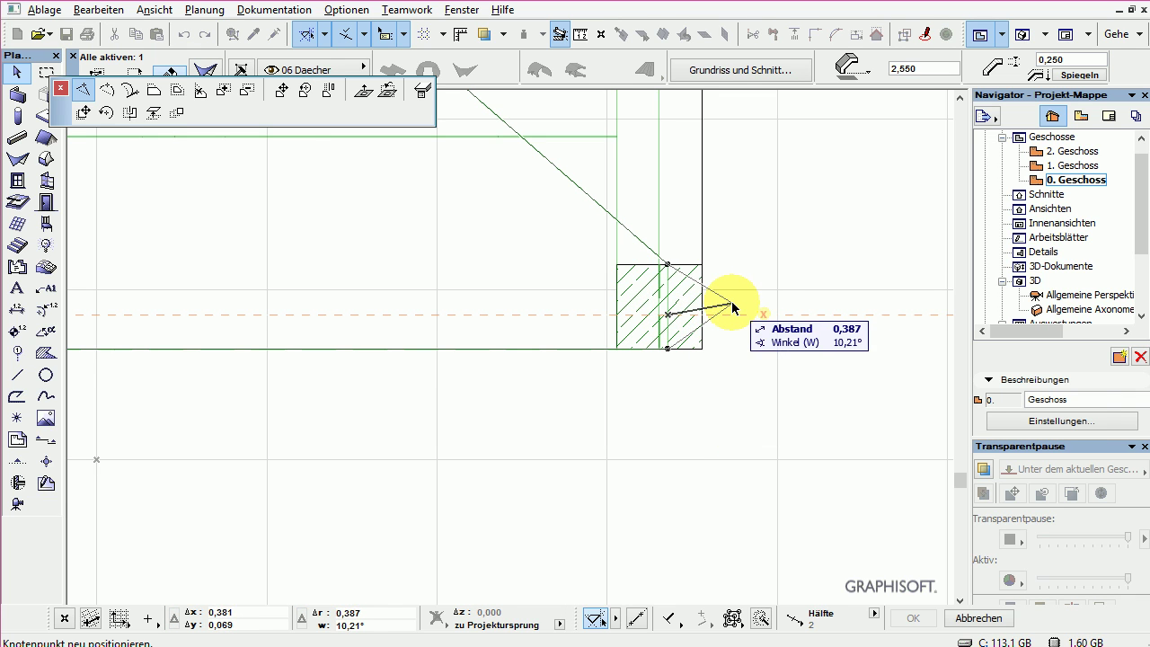
pyautogui.click(153, 90)
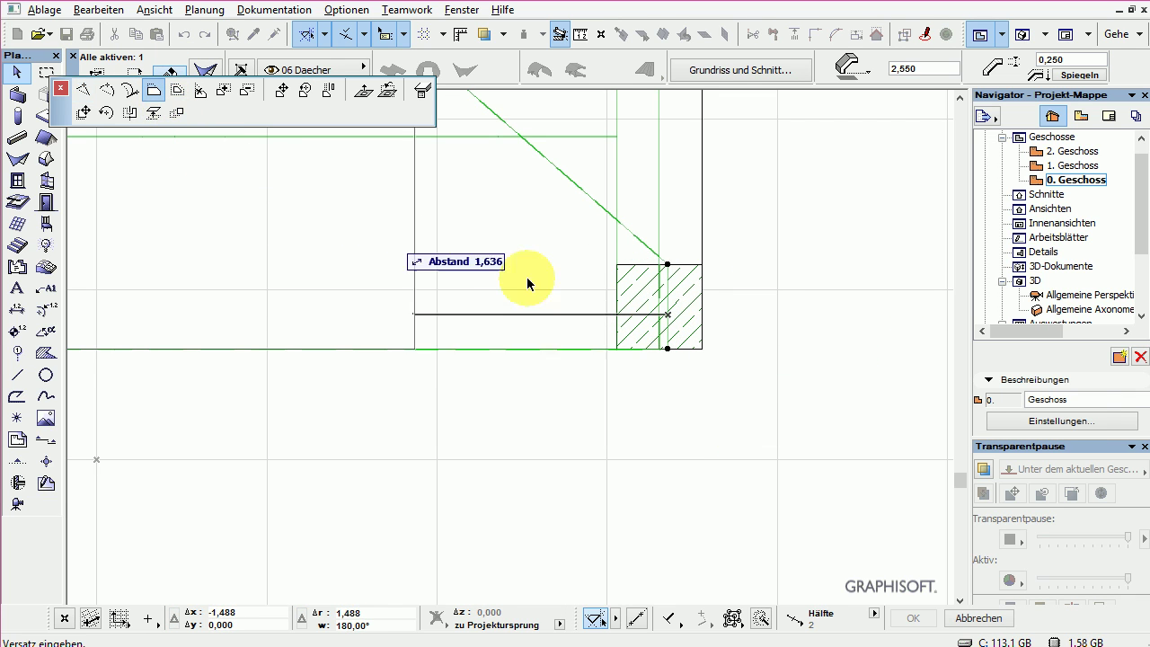
pyautogui.click(661, 352)
pyautogui.moveTo(275, 479); pyautogui.dragTo(661, 467, button='middle')
pyautogui.click(486, 291)
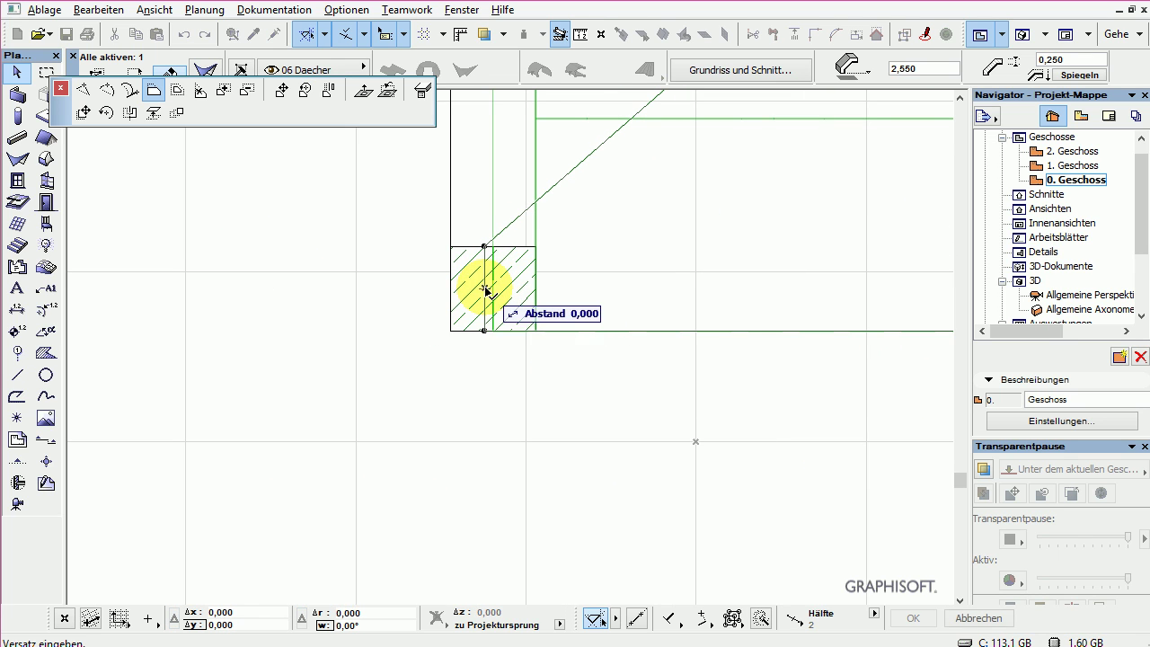
pyautogui.click(500, 336)
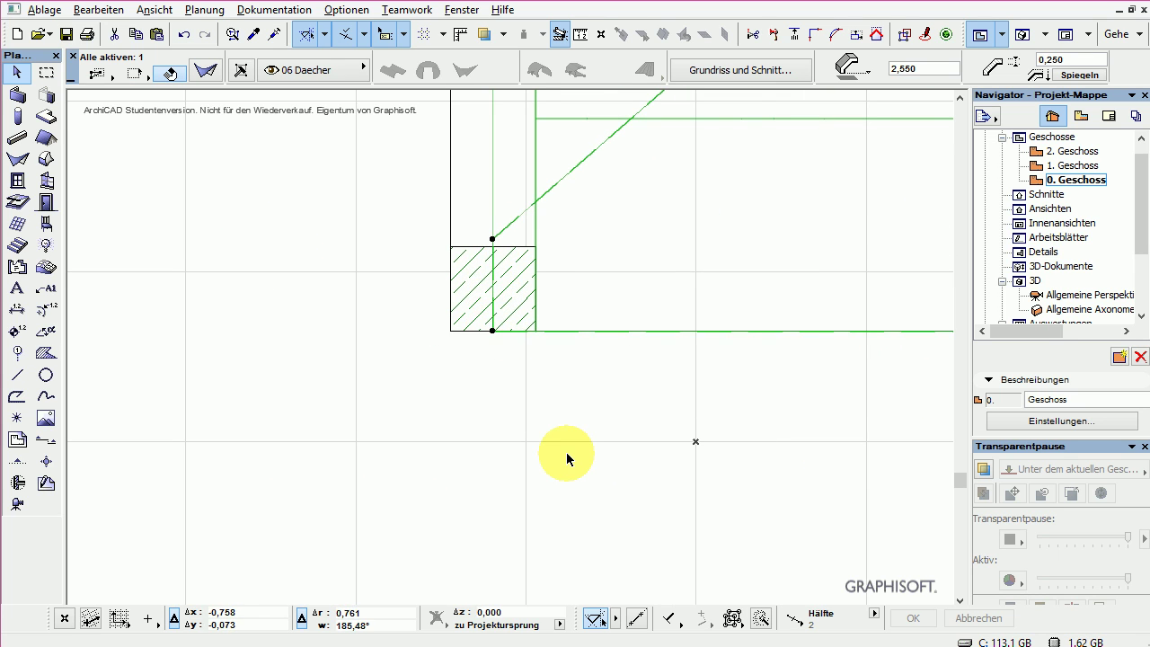
pyautogui.scroll(-3, 565, 456)
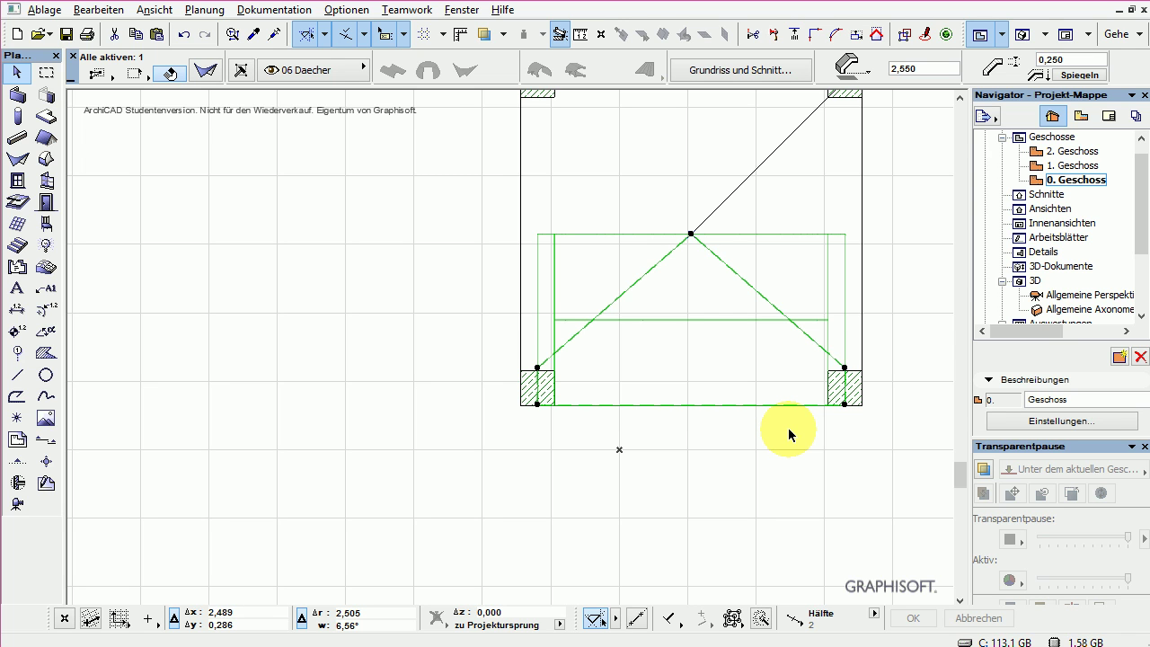
# Step: In 3D, create a revolved dome shell centred on the square at column-top height, reaching the inner corner of the column with the diagonal line
pyautogui.press('F3')
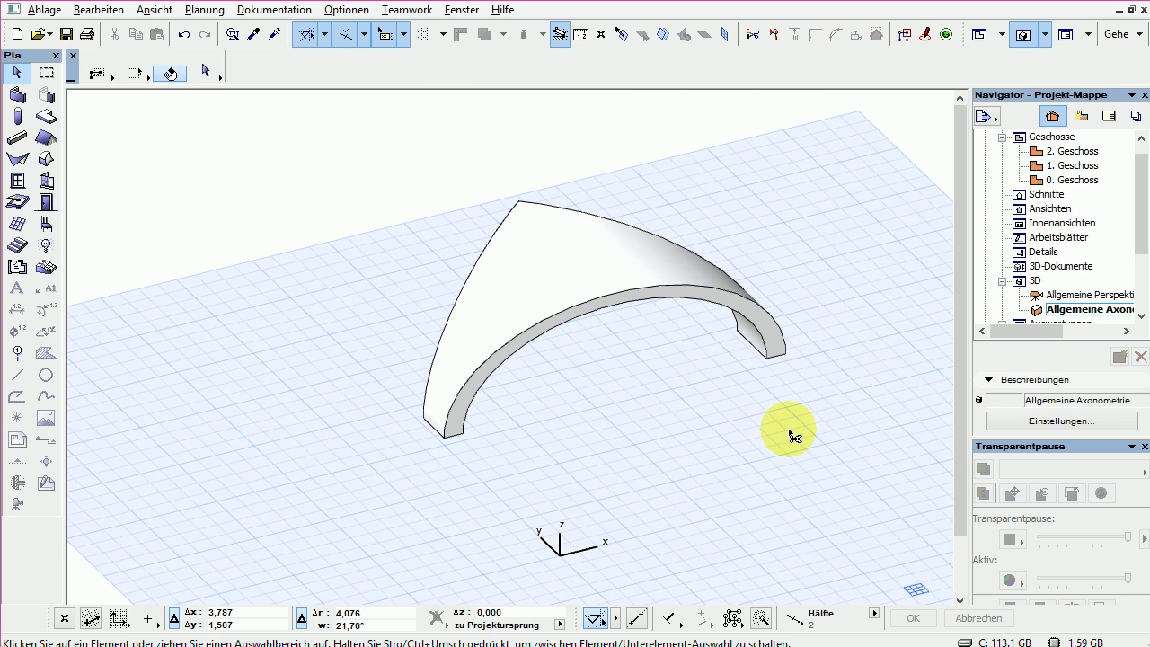
pyautogui.moveTo(526, 479)
pyautogui.keyDown('shift'); pyautogui.mouseDown(button='middle')
pyautogui.moveTo(846, 425)
pyautogui.moveTo(516, 398)
pyautogui.moveTo(706, 446)
pyautogui.moveTo(526, 383)
pyautogui.moveTo(561, 433)
pyautogui.moveTo(667, 437)
pyautogui.moveTo(598, 475)
pyautogui.moveTo(588, 516)
pyautogui.mouseUp(button='middle'); pyautogui.keyUp('shift')
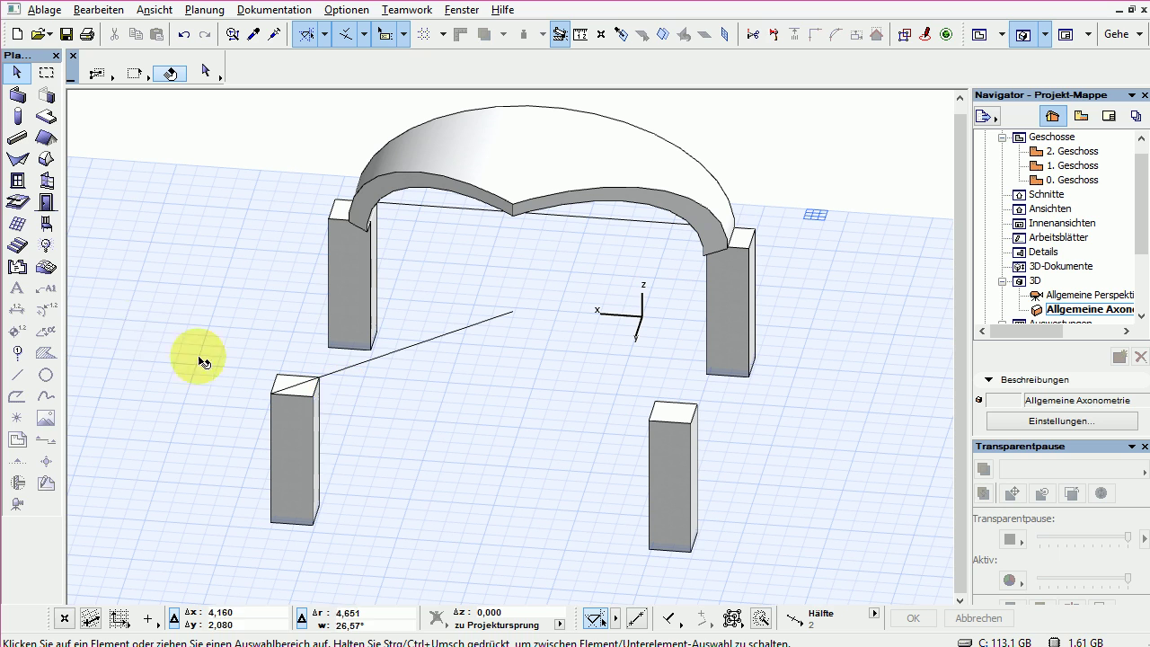
pyautogui.click(17, 159)
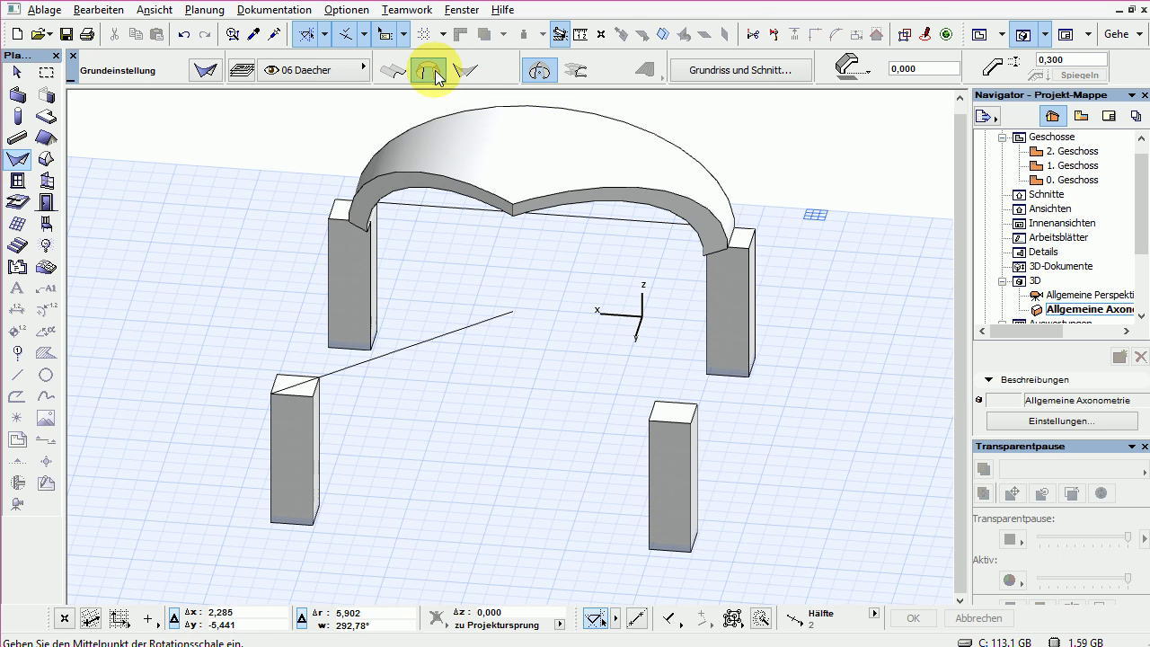
pyautogui.click(521, 300)
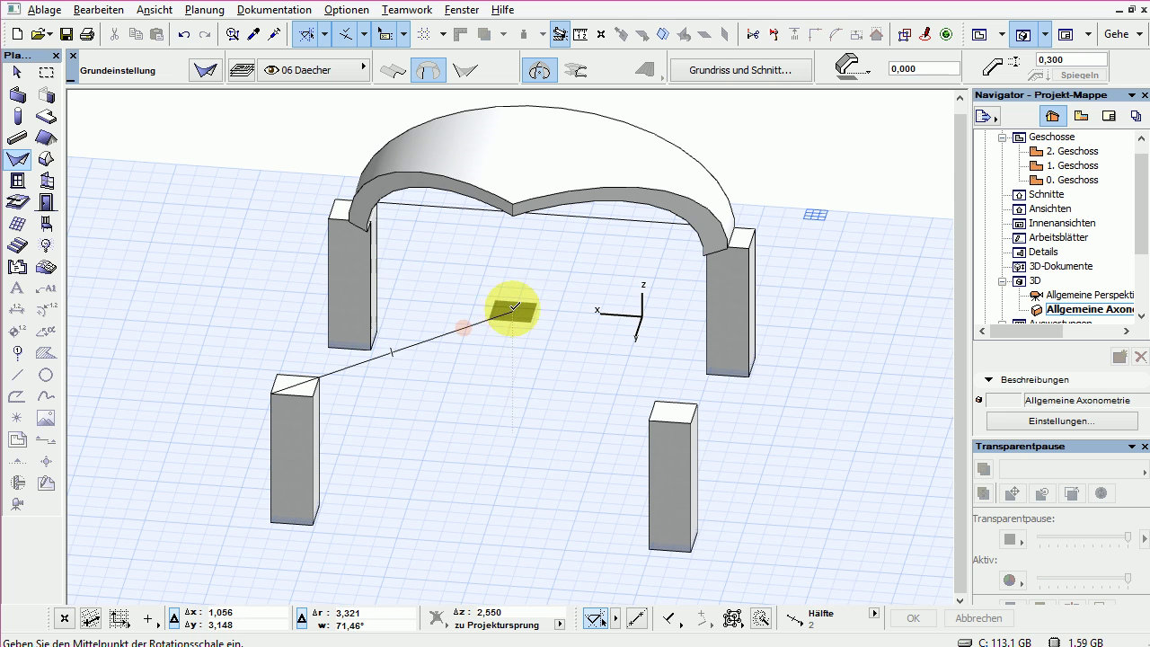
pyautogui.click(514, 308)
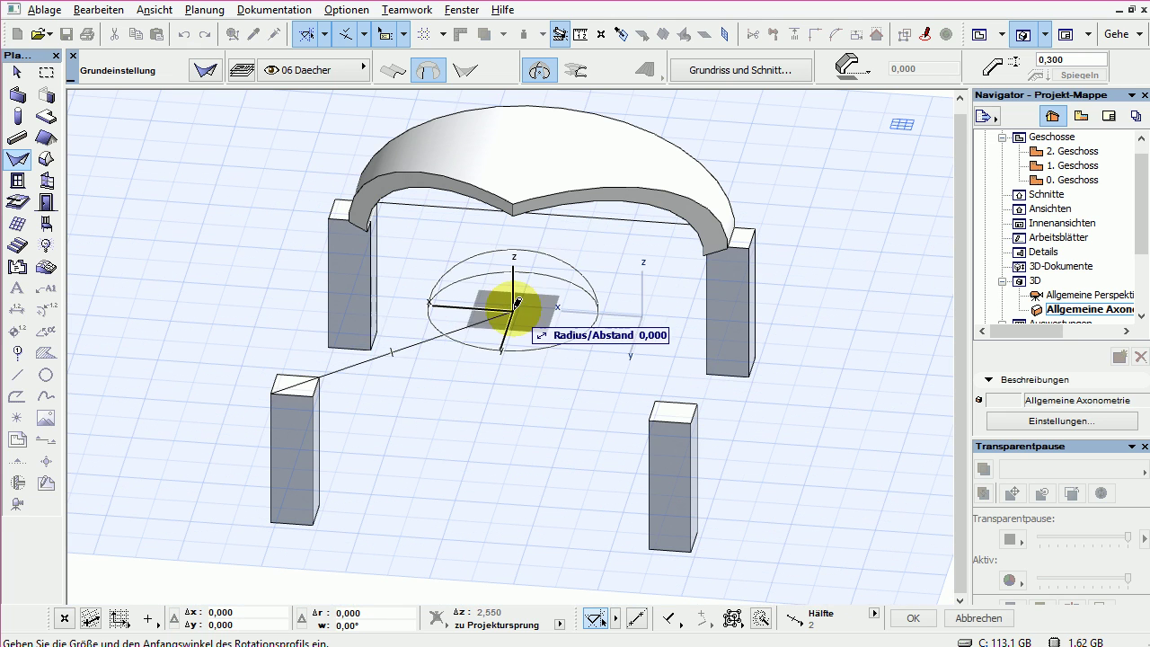
pyautogui.click(315, 378)
pyautogui.click(314, 377)
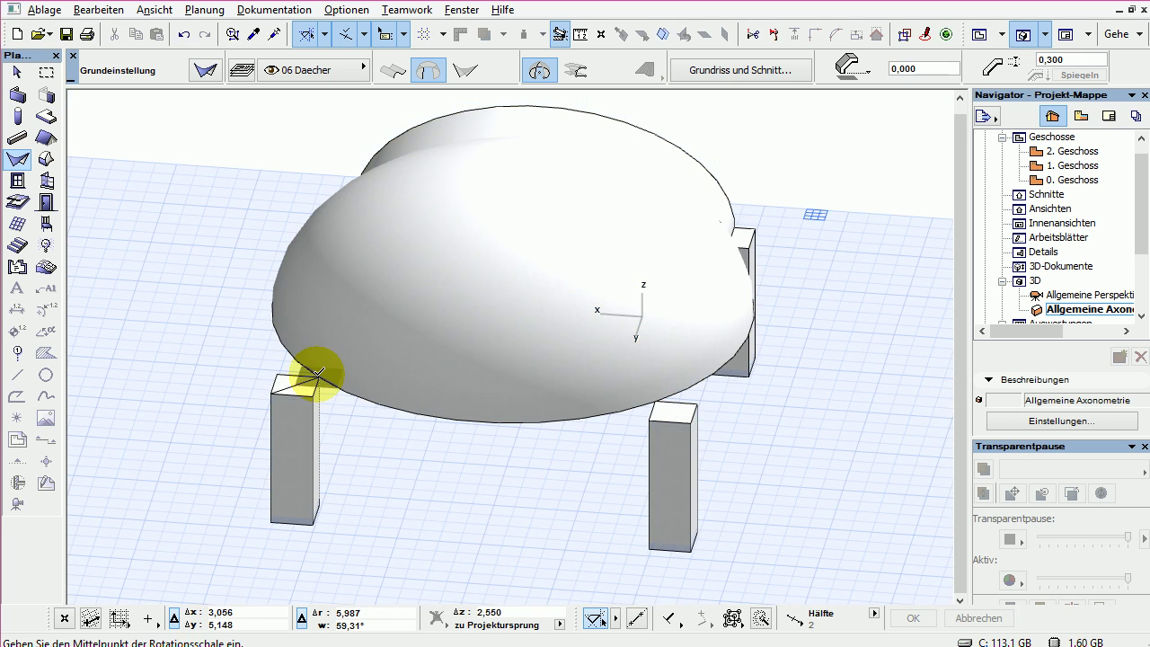
# Step: Change the dome shell's surface material to Glas Normalglas
pyautogui.click(17, 72)
pyautogui.click(509, 345)
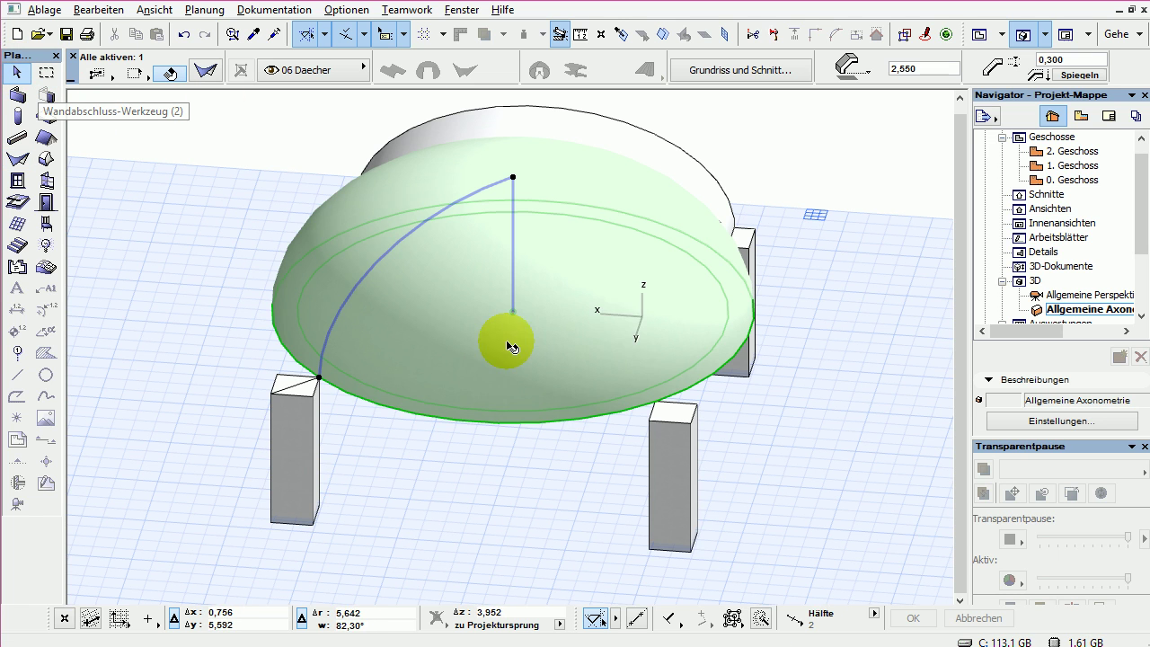
pyautogui.doubleClick(207, 74)
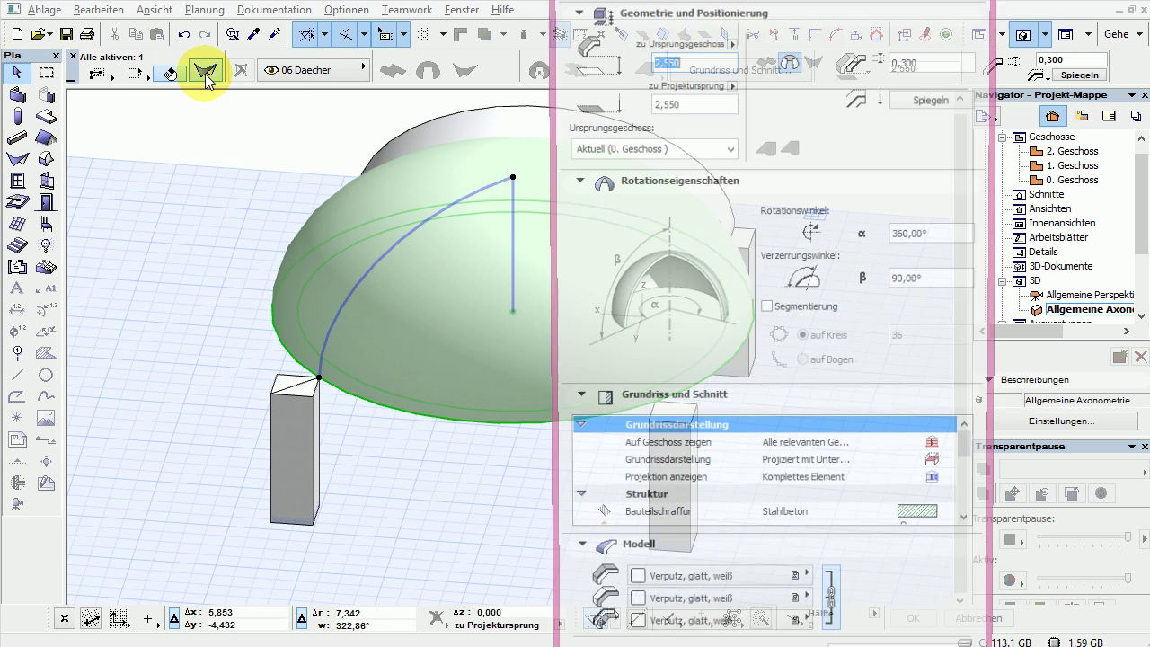
pyautogui.click(735, 588)
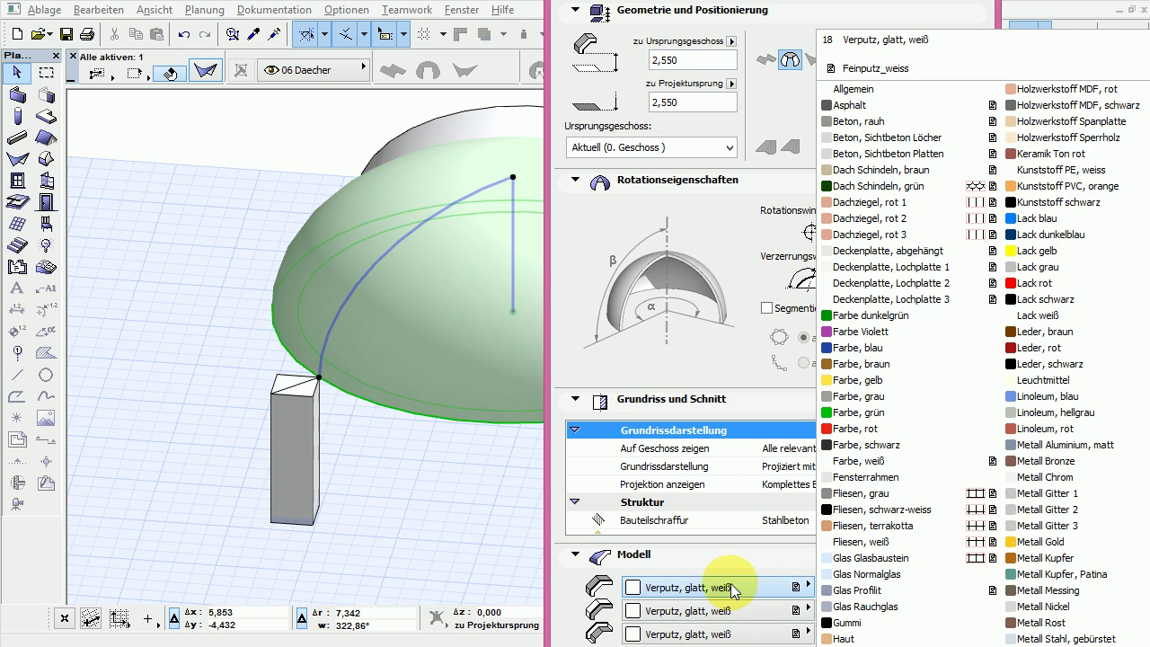
pyautogui.click(862, 574)
pyautogui.press('Return')
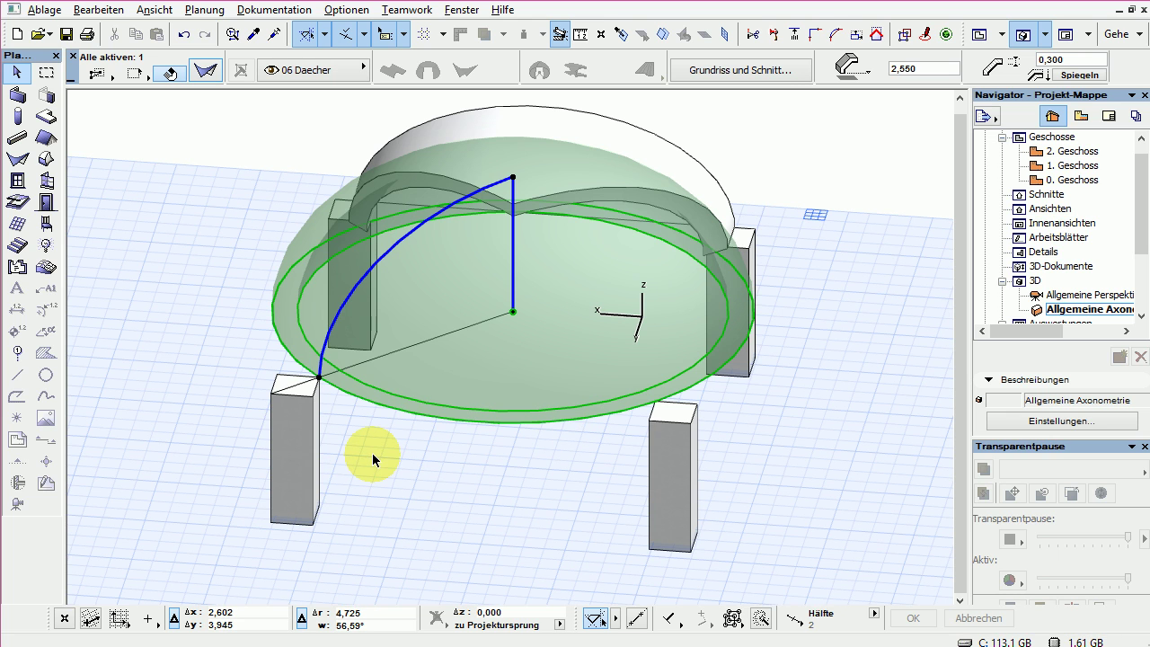
# Step: Reduce the dome's revolution angle to the quarter between the inner top corners of the two columns carrying the barrel shell
pyautogui.click(319, 379)
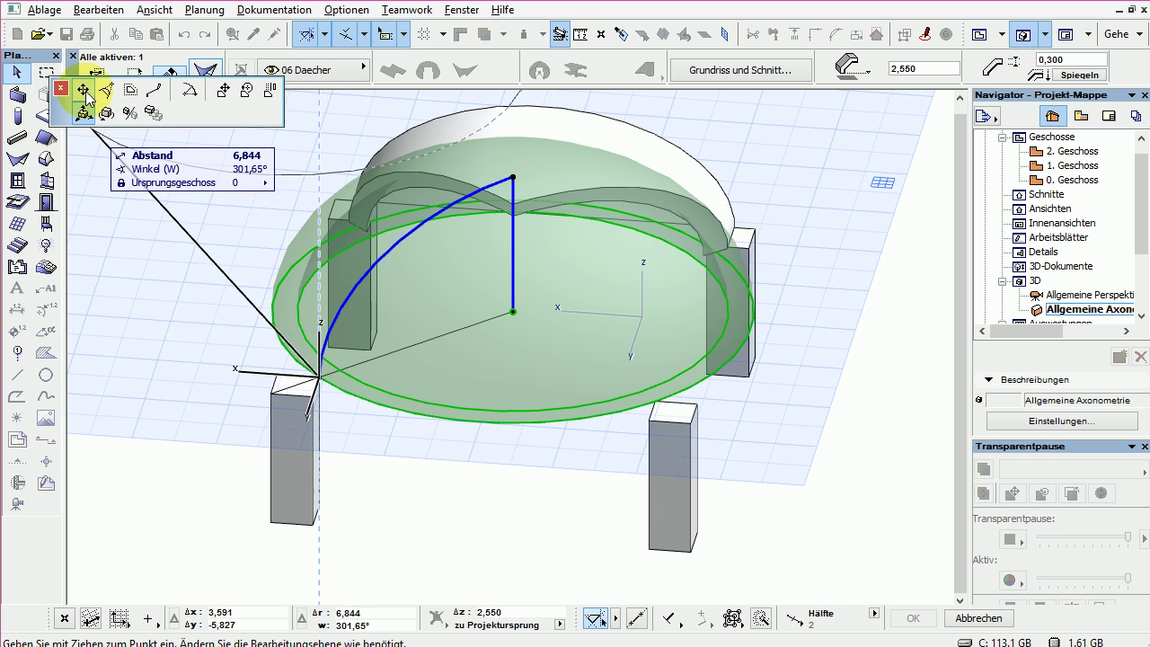
pyautogui.click(187, 89)
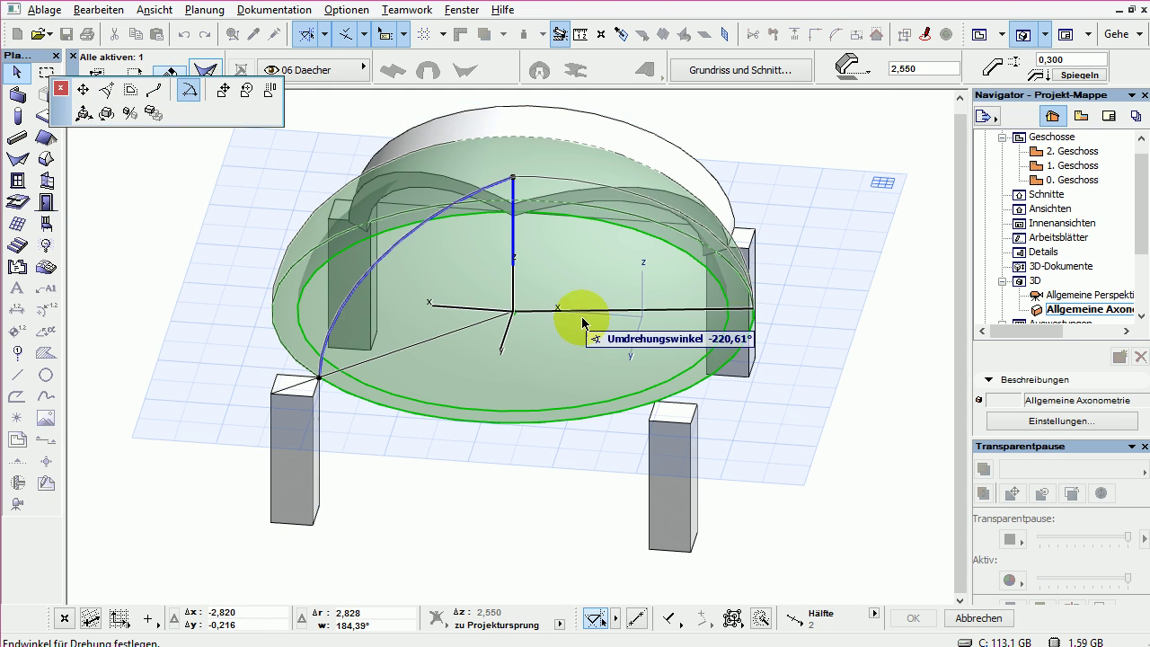
pyautogui.click(371, 223)
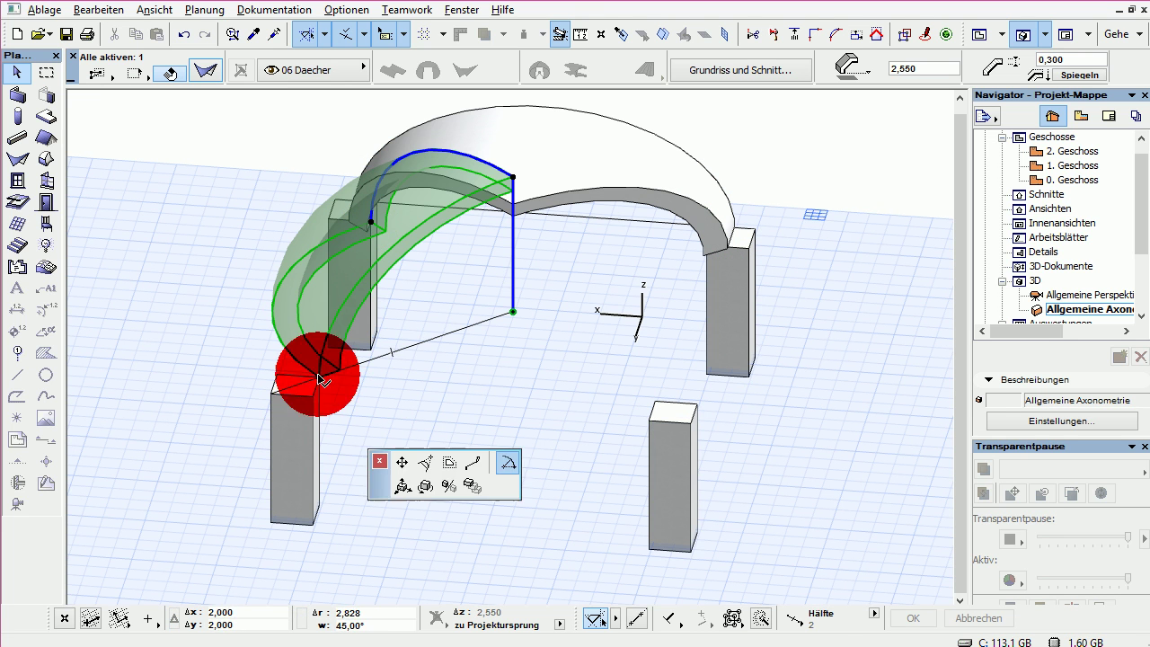
pyautogui.click(319, 380)
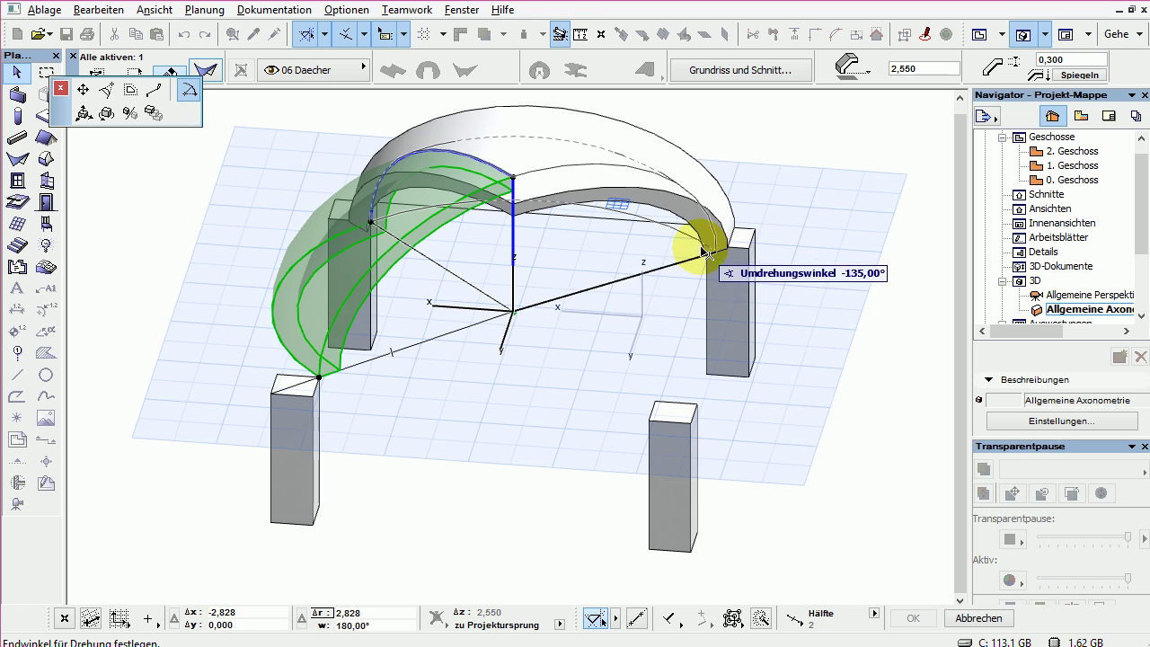
pyautogui.click(706, 373)
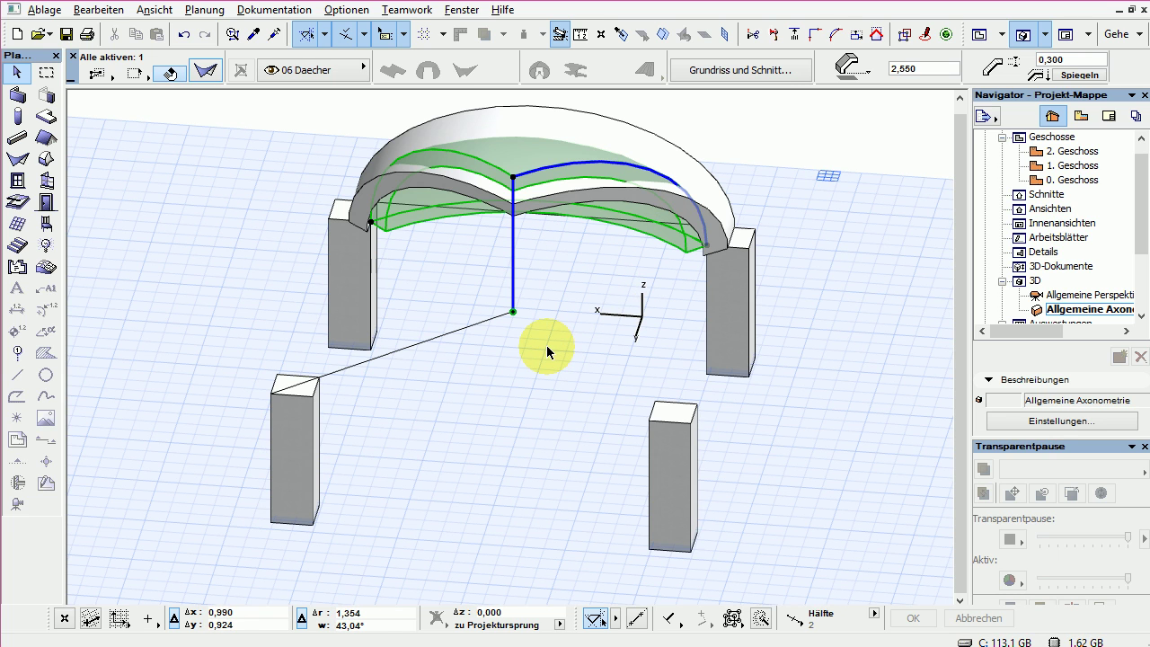
pyautogui.scroll(4, 546, 179)
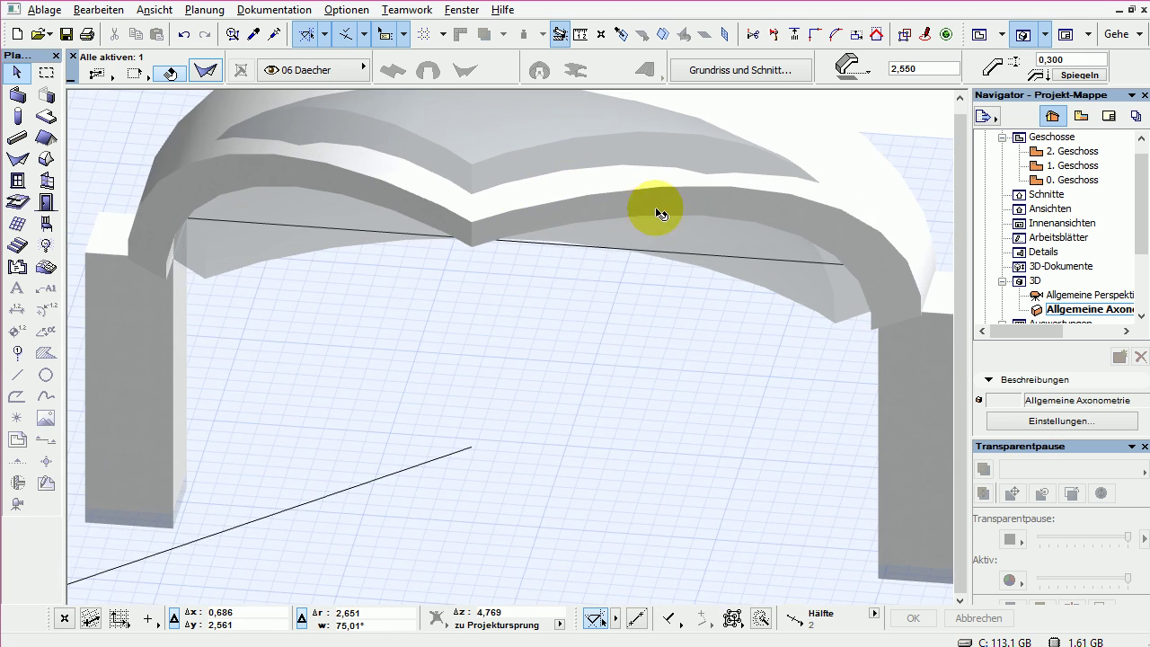
pyautogui.scroll(-6, 620, 205)
pyautogui.moveTo(837, 246); pyautogui.dragTo(767, 236)
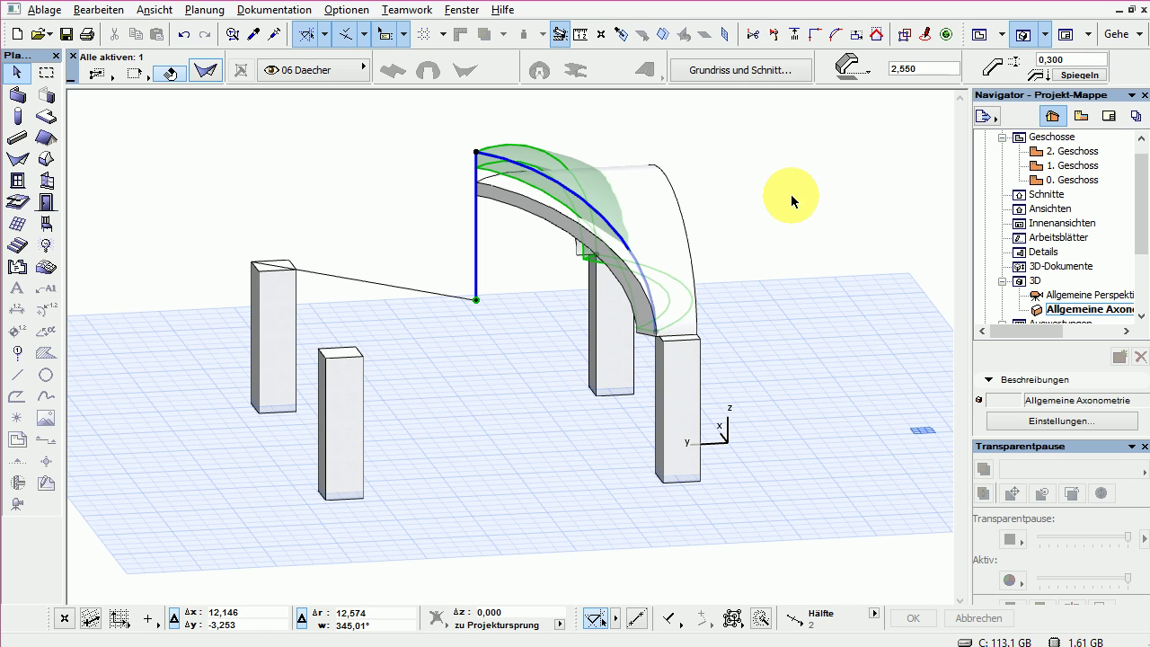
pyautogui.press('Escape')
# Step: Place a section line in plan along the square's diagonal through the front-left column, facing the front-right side, and open that section
pyautogui.press('F2')
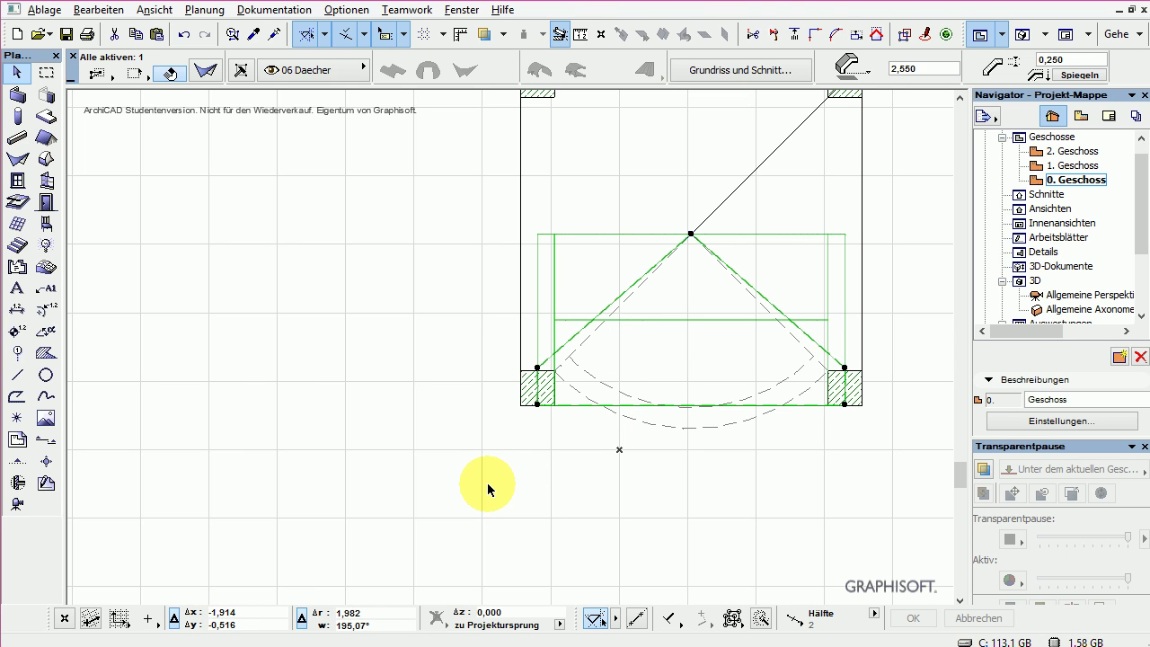
pyautogui.click(45, 442)
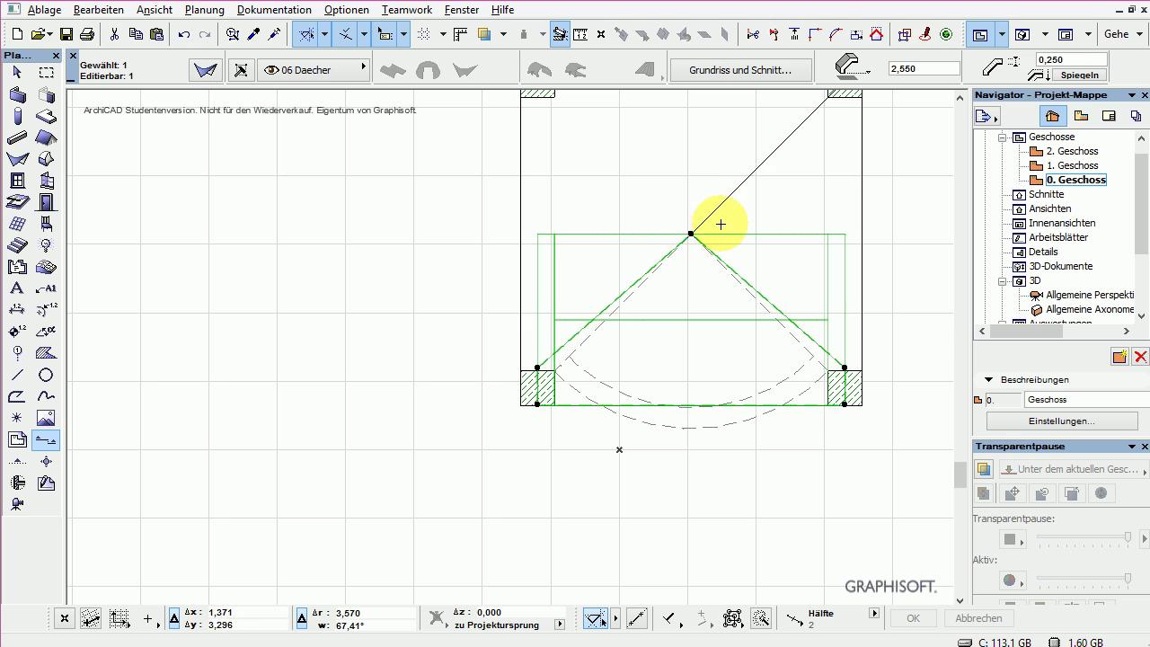
pyautogui.click(749, 173)
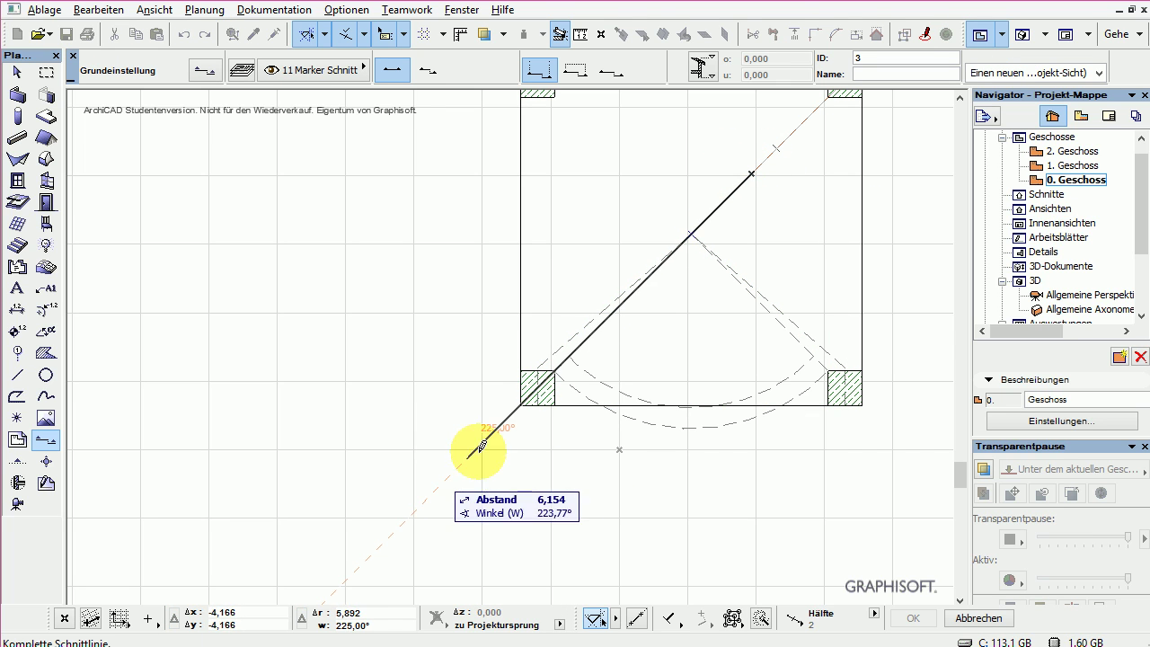
pyautogui.doubleClick(450, 480)
pyautogui.click(562, 570)
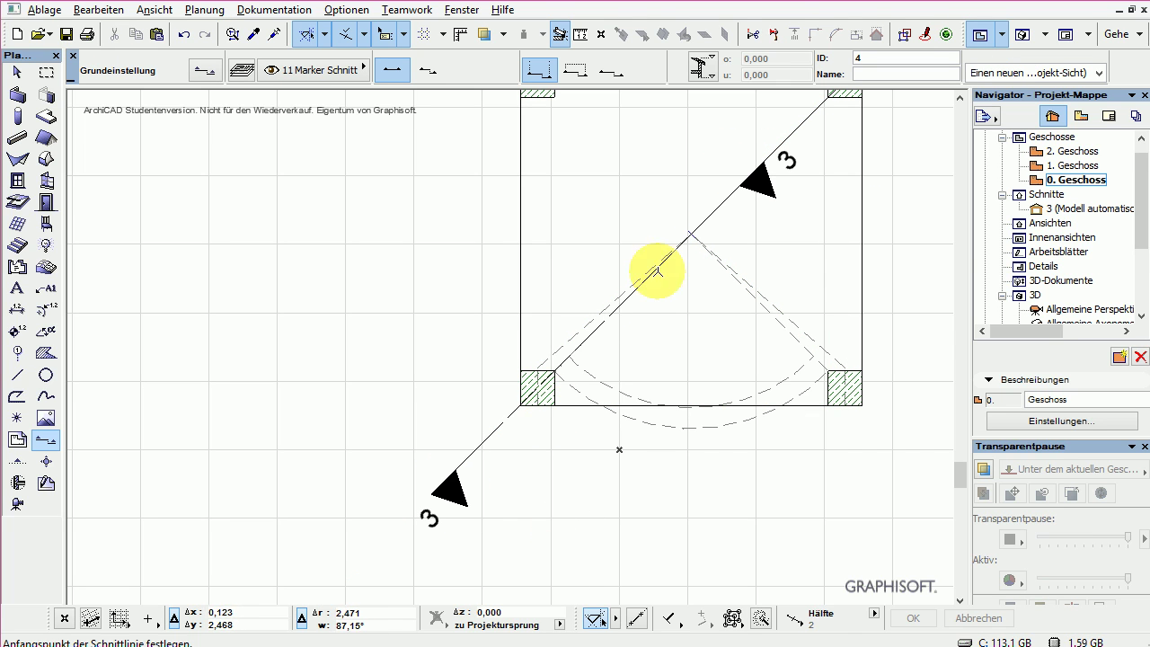
pyautogui.doubleClick(1044, 213)
pyautogui.scroll(3, 503, 467)
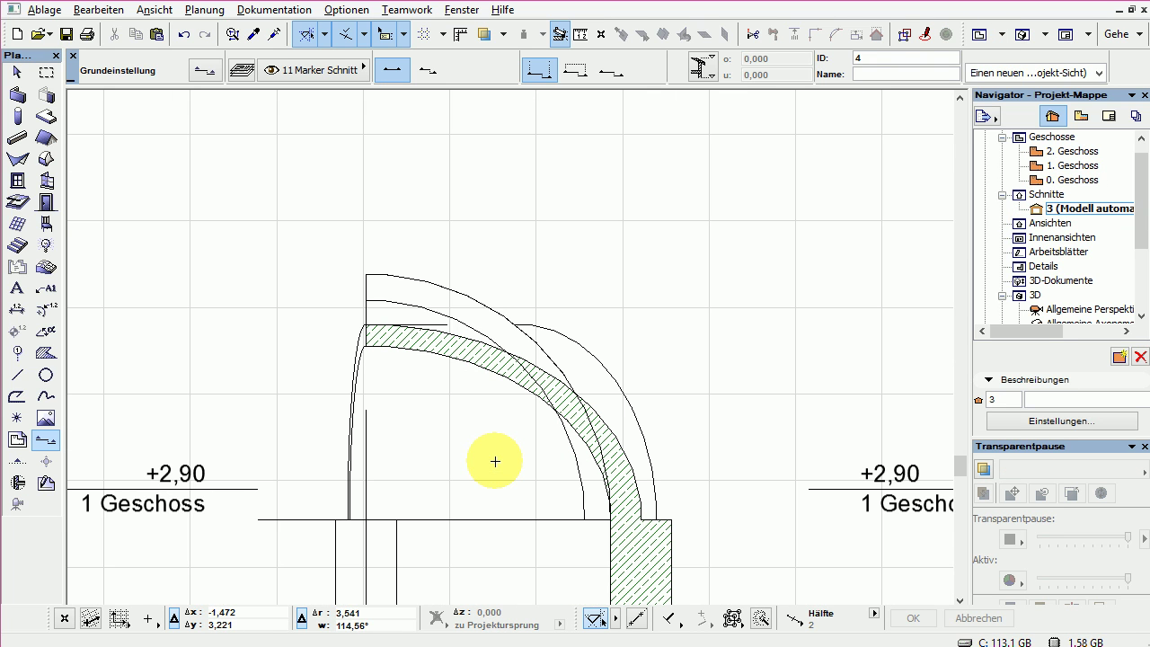
# Step: Straighten the curved profile edge of the glass dome shell in the diagonal section
pyautogui.click(384, 300)
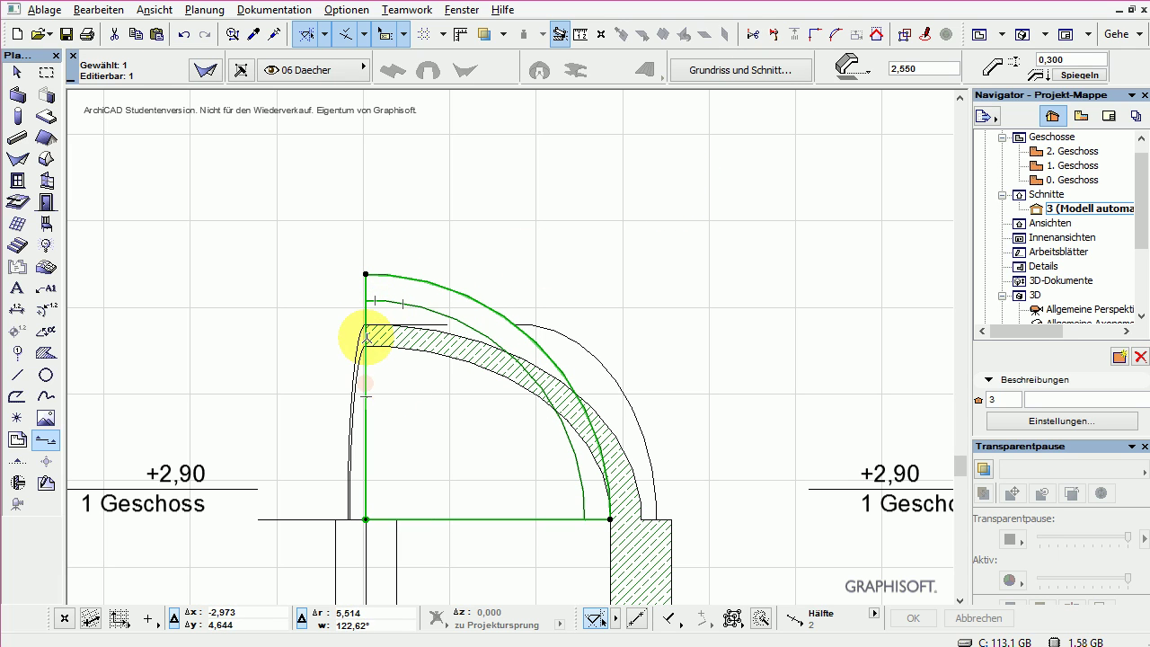
pyautogui.click(458, 292)
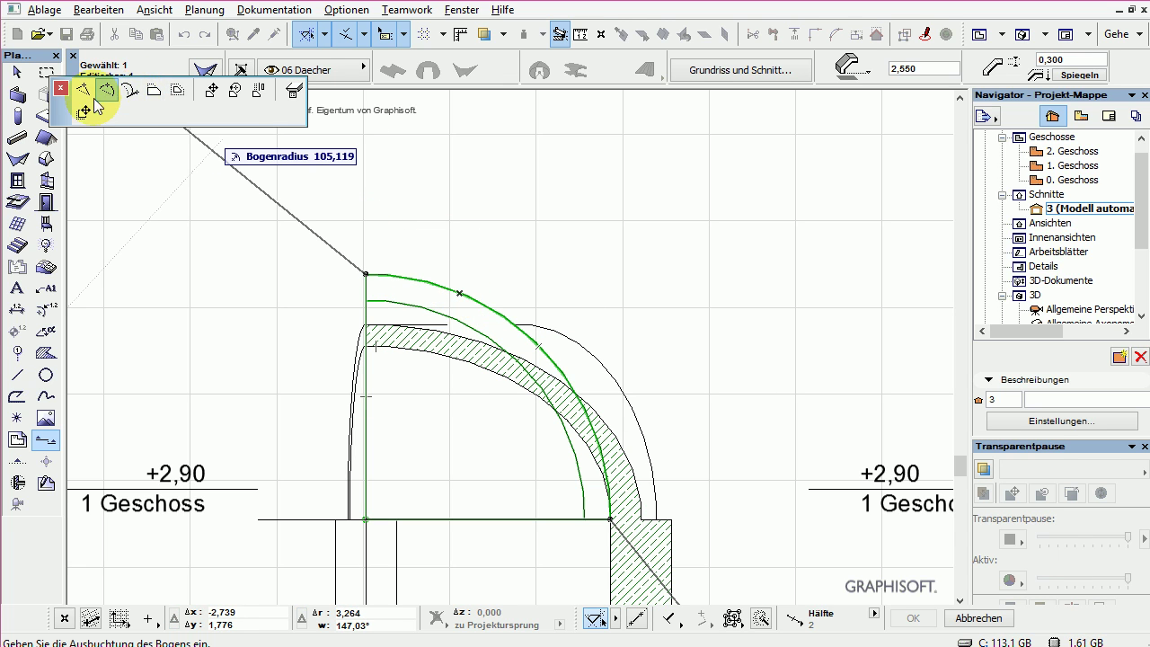
pyautogui.press('Escape')
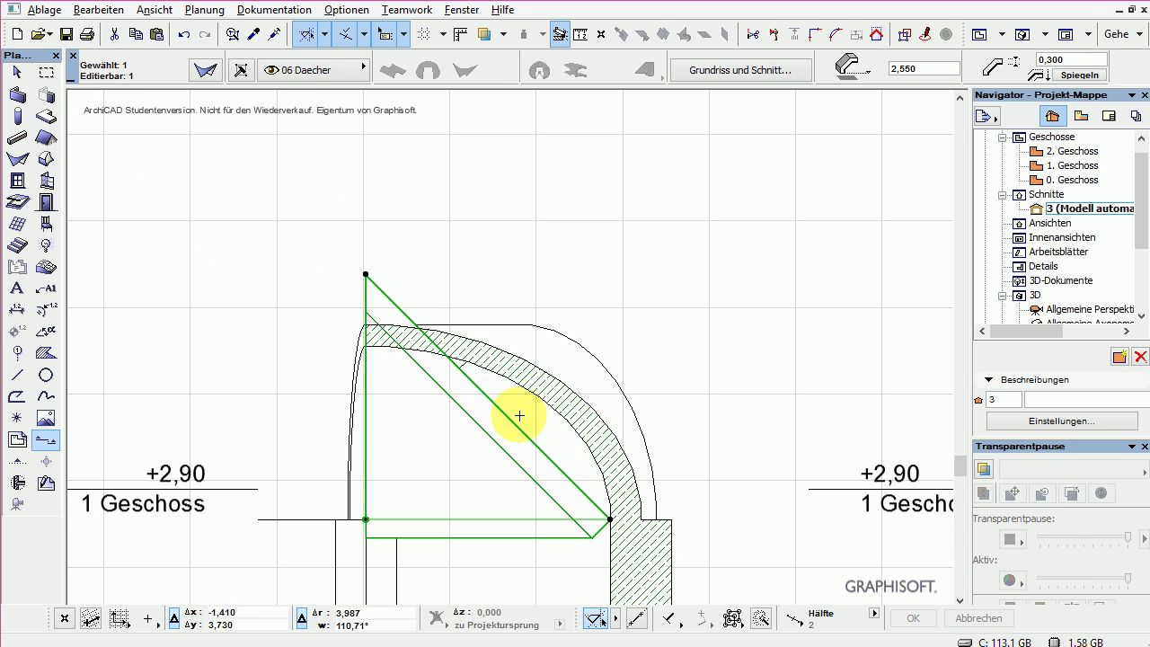
# Step: Flip the dome shell's thickness to the outer side and lower its profile apex to the upper edge of the cut barrel shell
pyautogui.click(367, 271)
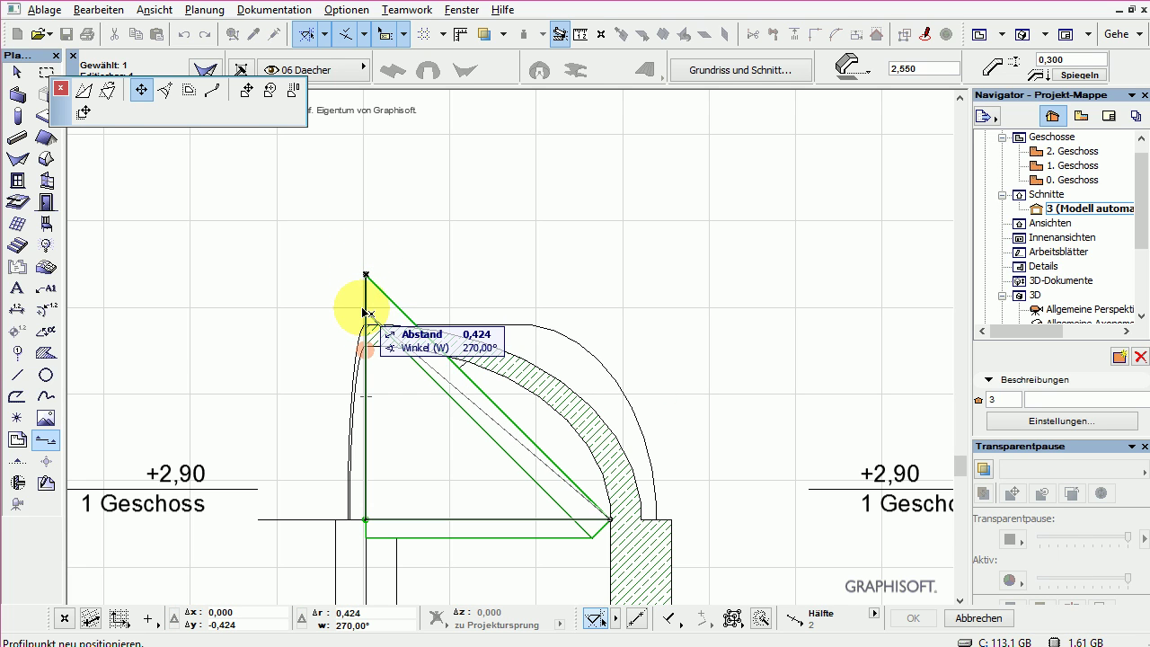
pyautogui.click(365, 311)
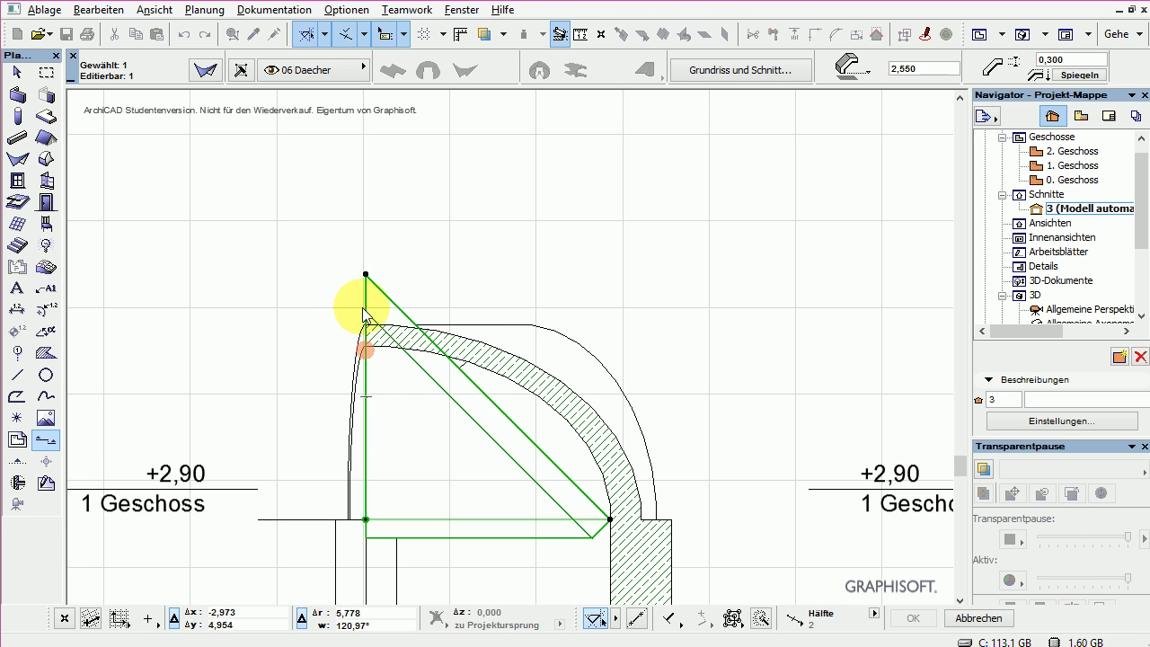
pyautogui.click(1068, 76)
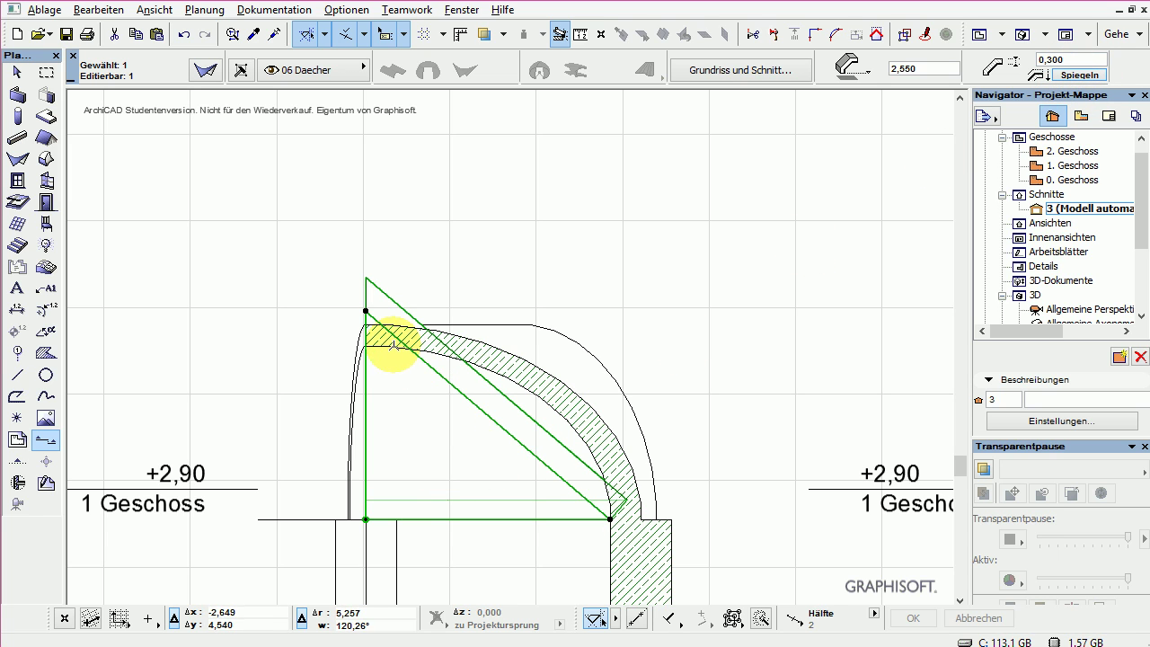
pyautogui.click(361, 306)
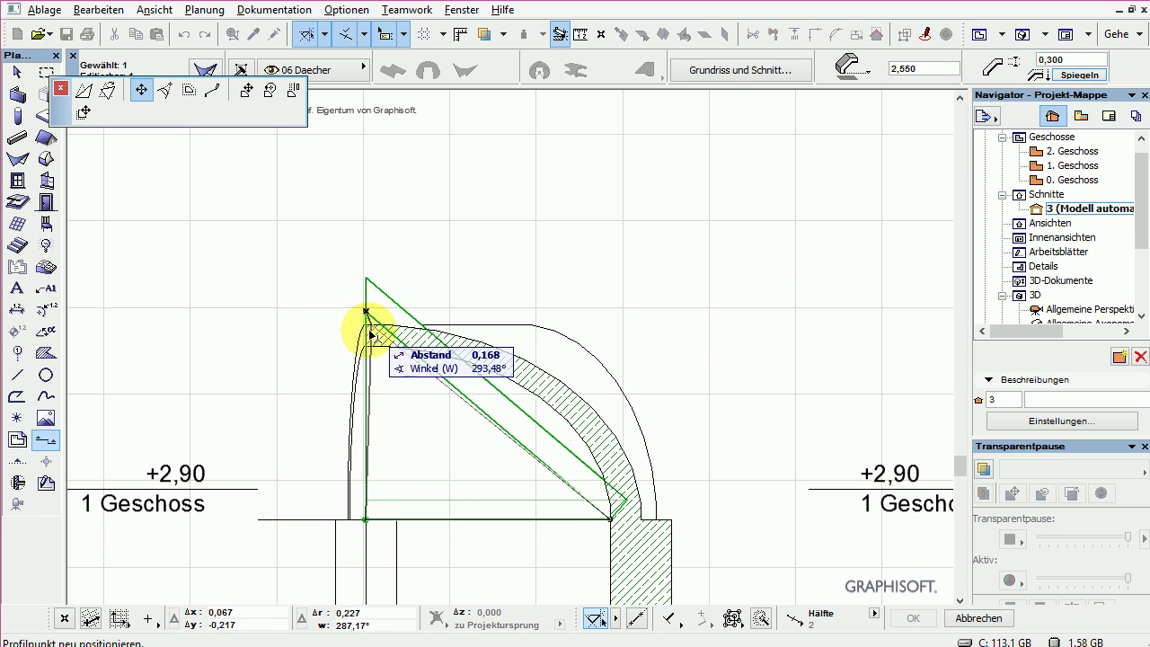
pyautogui.click(367, 331)
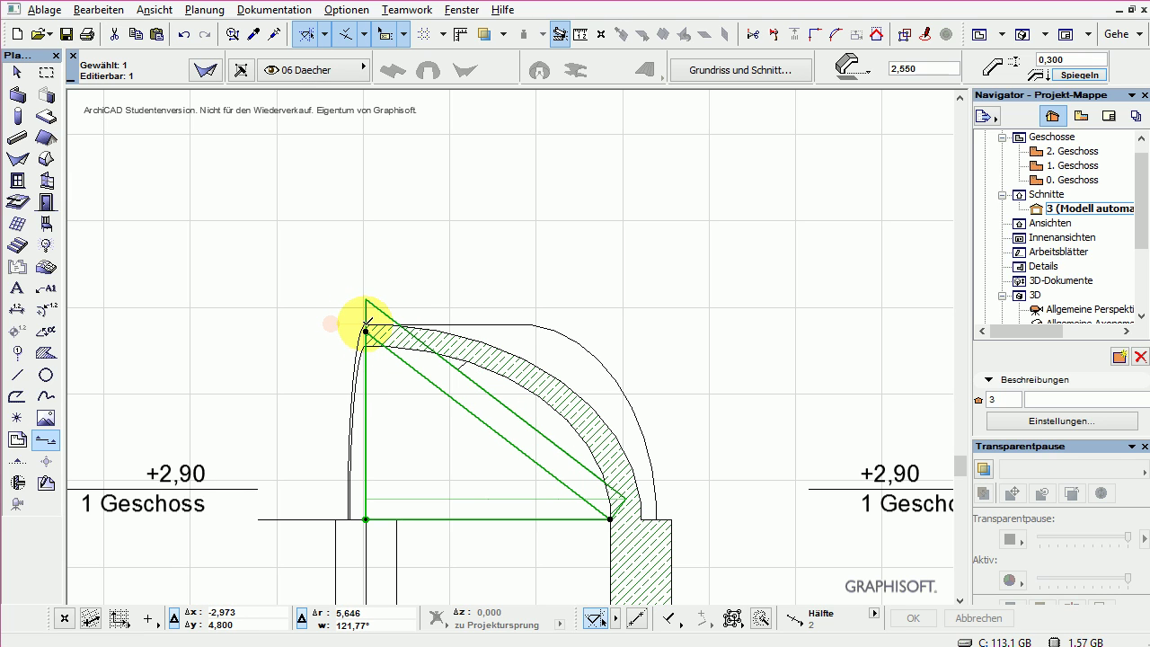
pyautogui.click(365, 330)
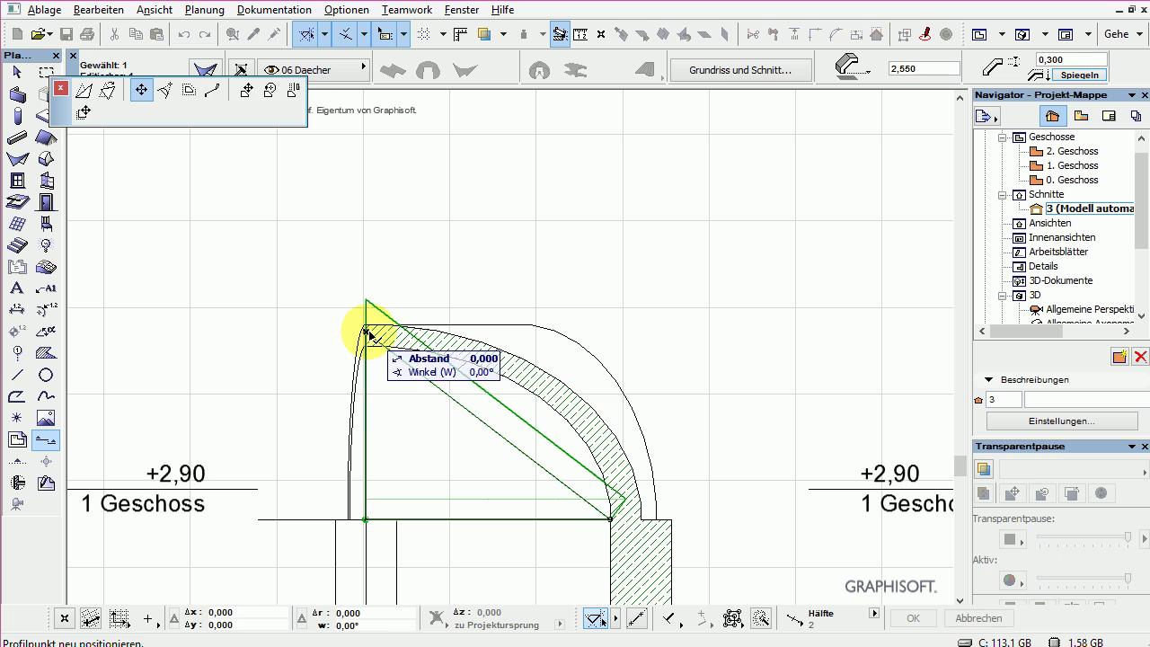
pyautogui.click(365, 325)
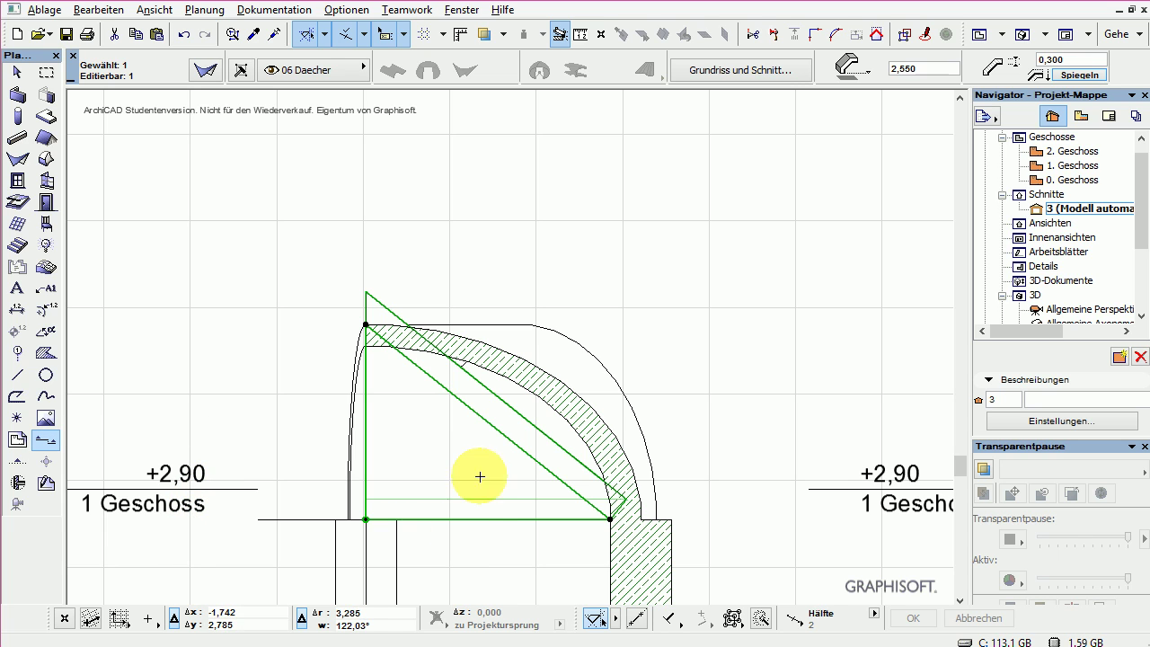
# Step: Bend the dome profile's sloping edge into an arc of about 3.24 radius along the underside of the cut barrel shell
pyautogui.click(485, 420)
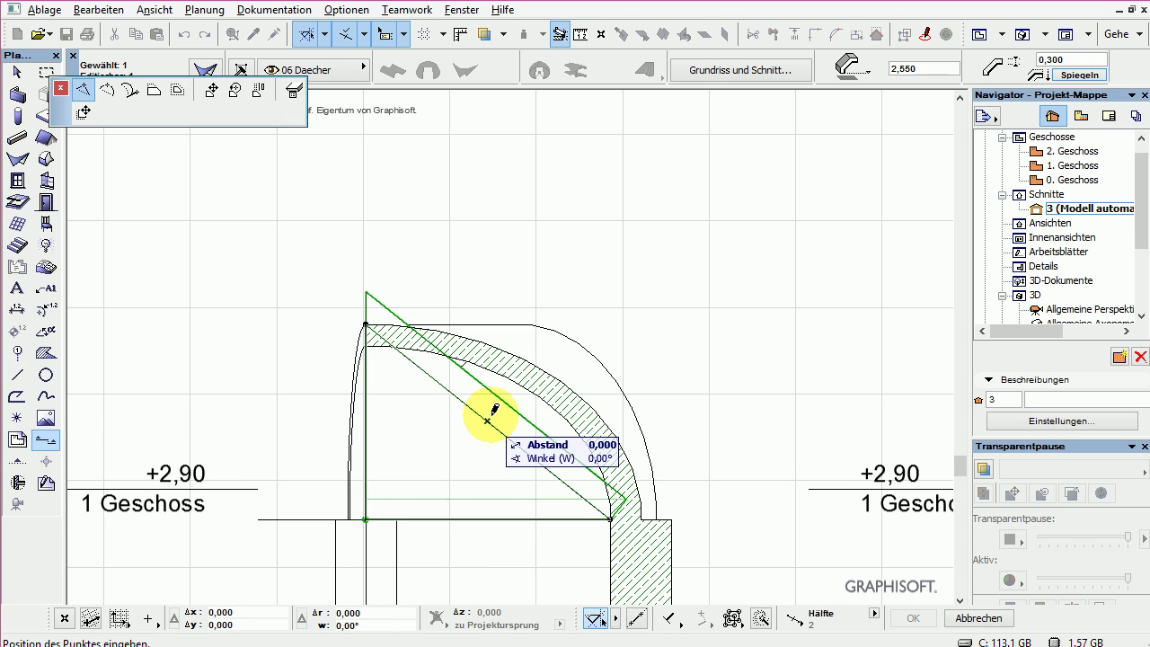
pyautogui.click(115, 93)
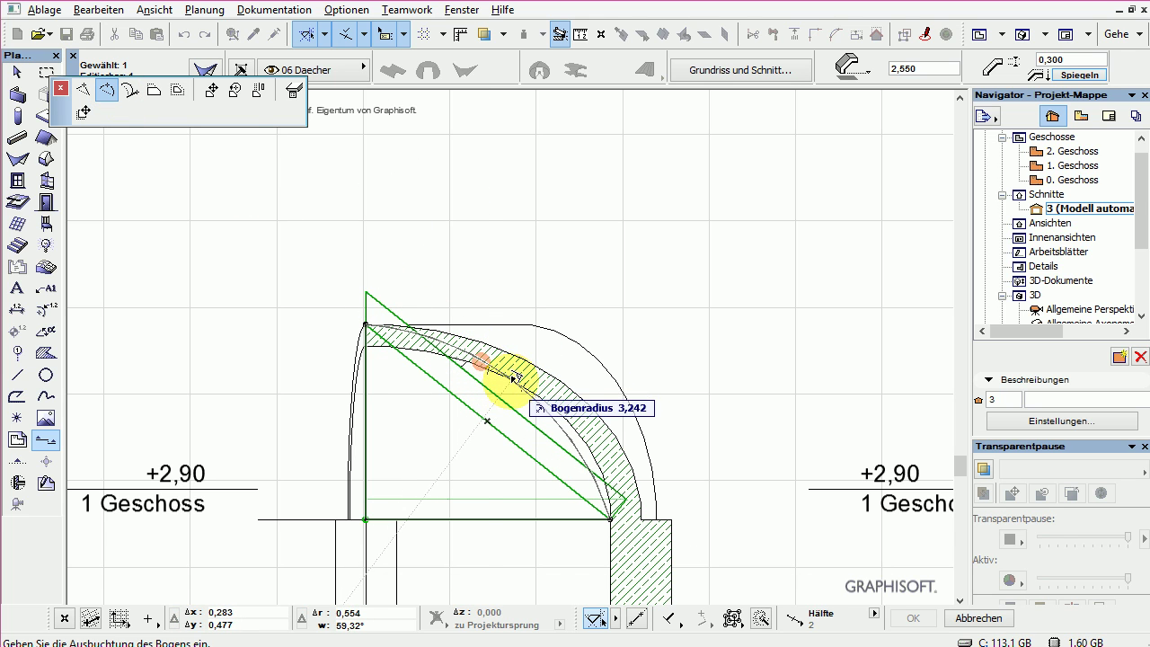
pyautogui.click(514, 377)
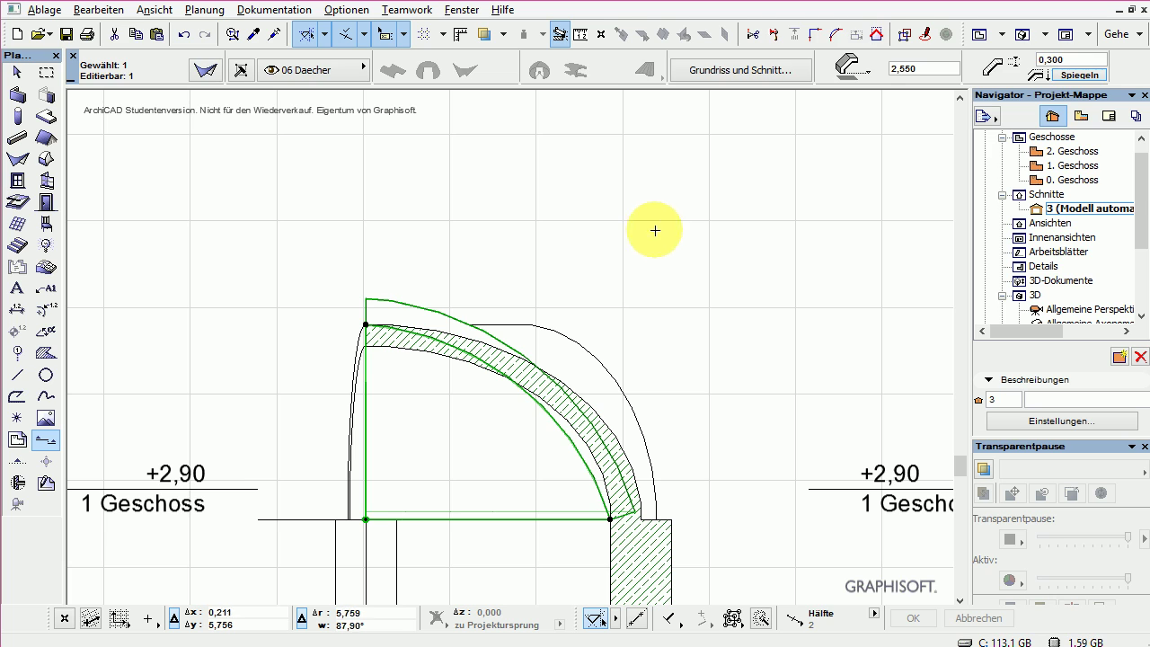
pyautogui.press('Escape')
# Step: In plan, move the barrel shell's two slanted-edge corner points onto the square's diagonals within the front columns, and check the shell in 3D
pyautogui.press('F3')
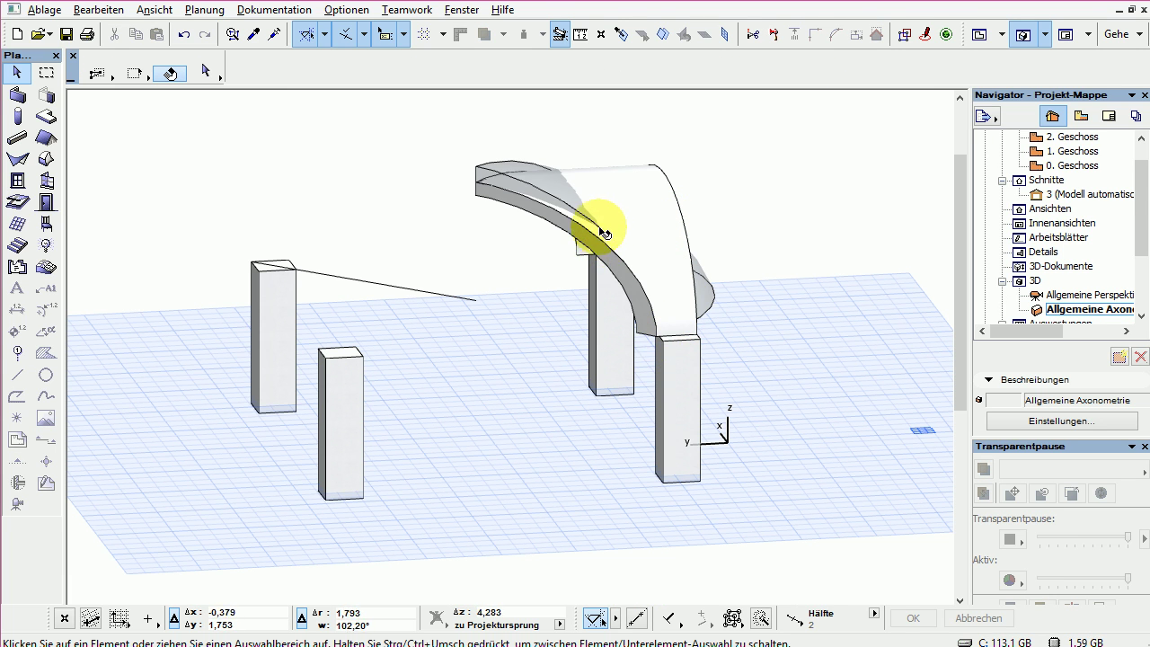
pyautogui.keyDown('shift'); pyautogui.moveTo(616, 185); pyautogui.dragTo(340, 370, button='middle'); pyautogui.keyUp('shift')
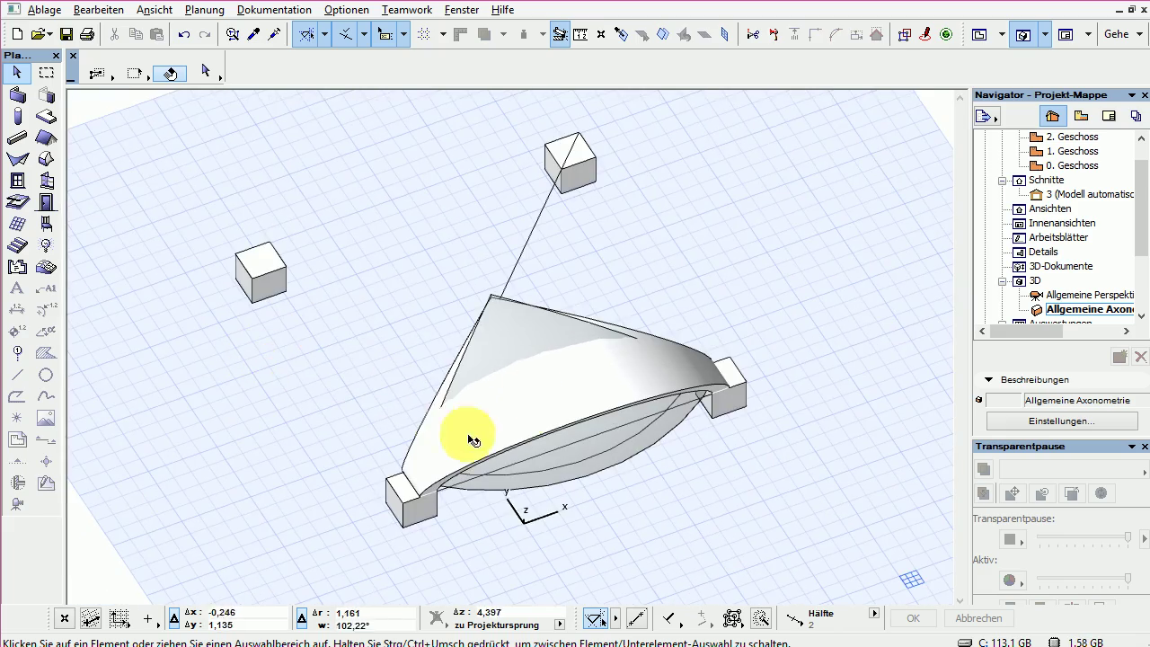
pyautogui.click(526, 413)
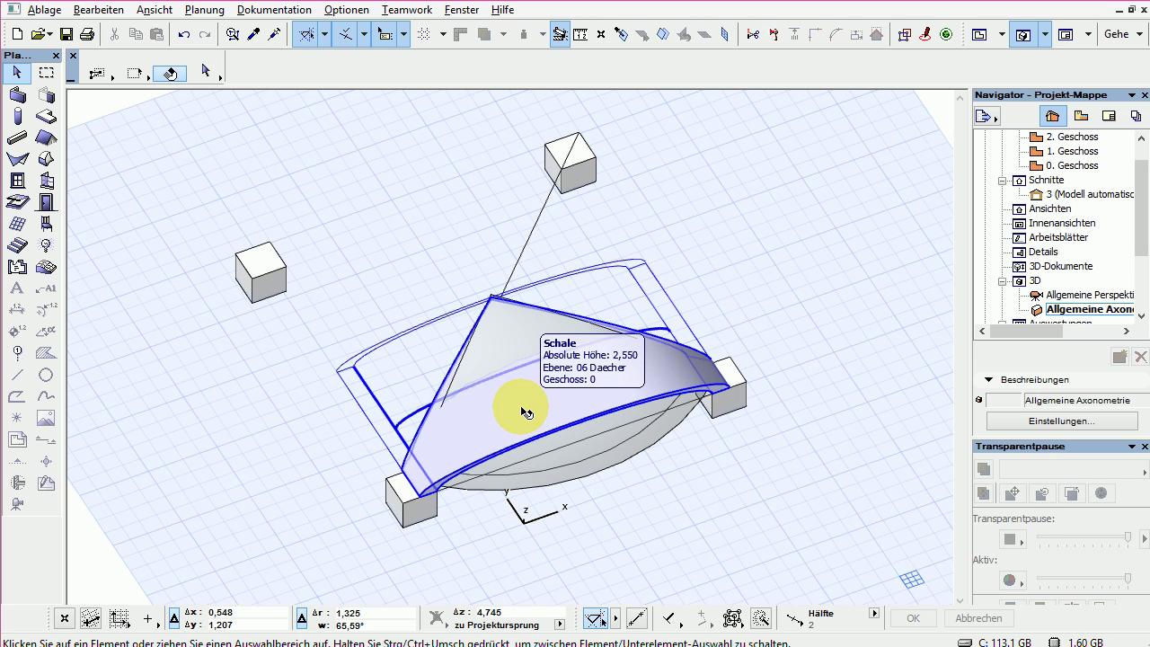
pyautogui.press('F2')
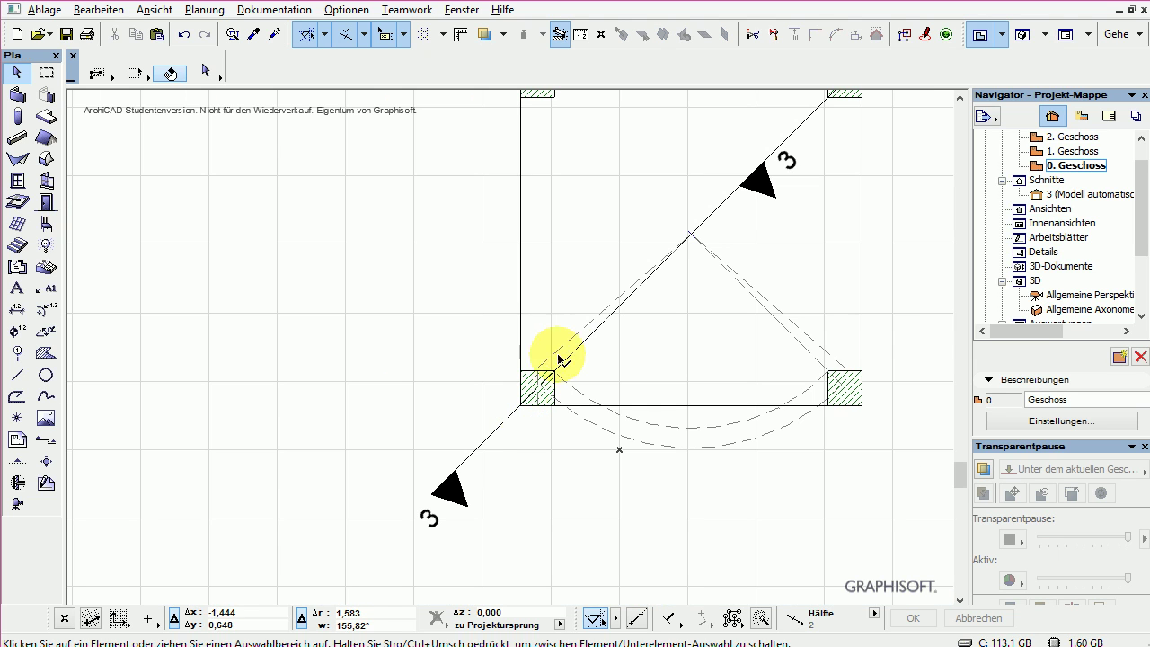
pyautogui.click(560, 347)
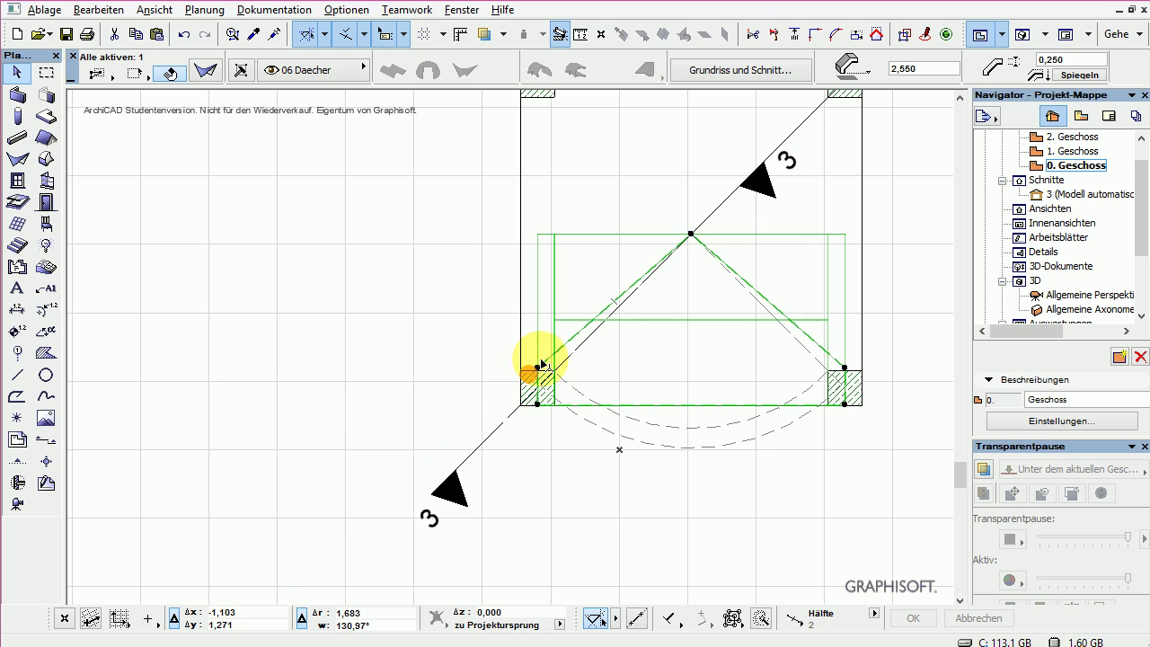
pyautogui.click(539, 371)
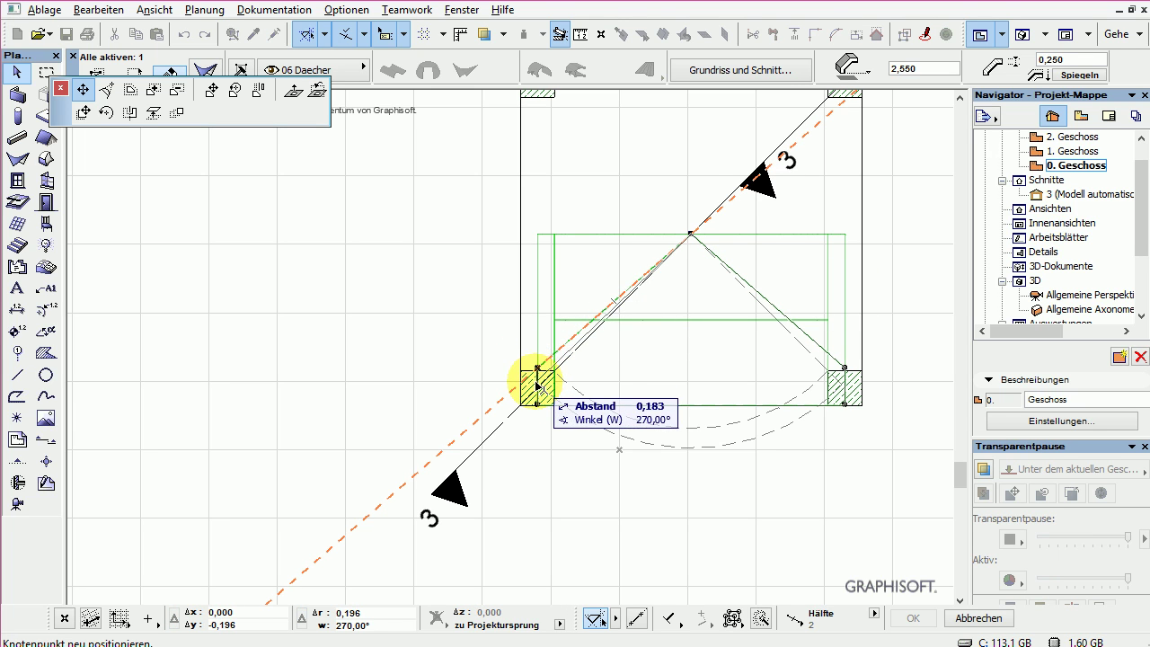
pyautogui.click(537, 388)
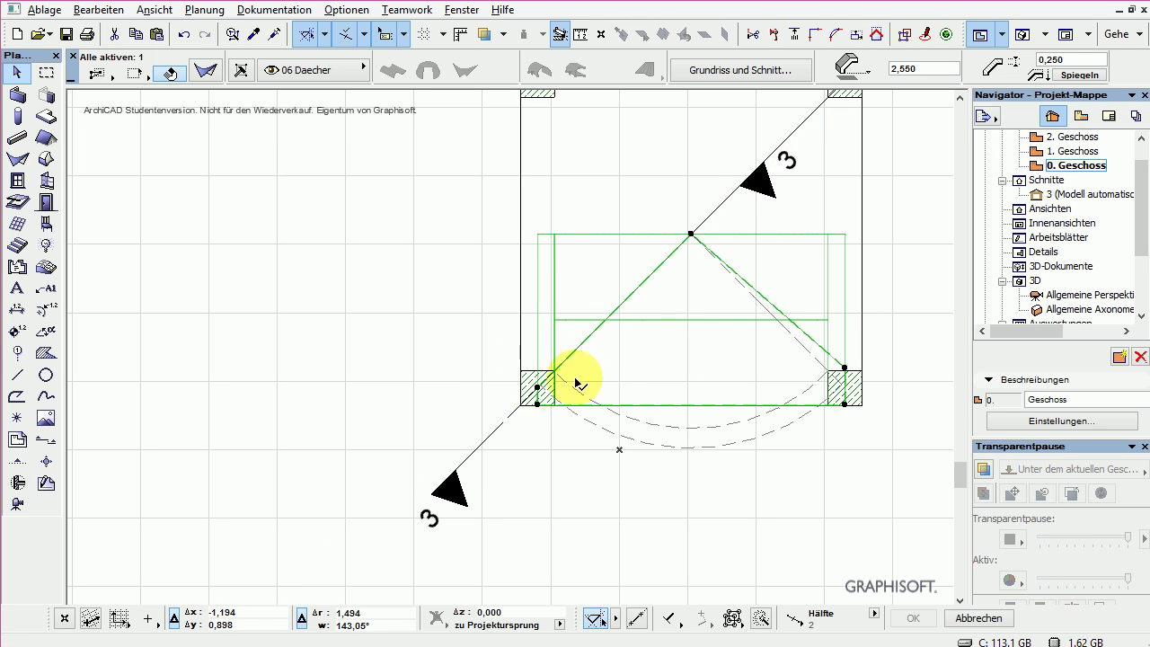
pyautogui.click(844, 369)
pyautogui.click(842, 387)
pyautogui.click(938, 308)
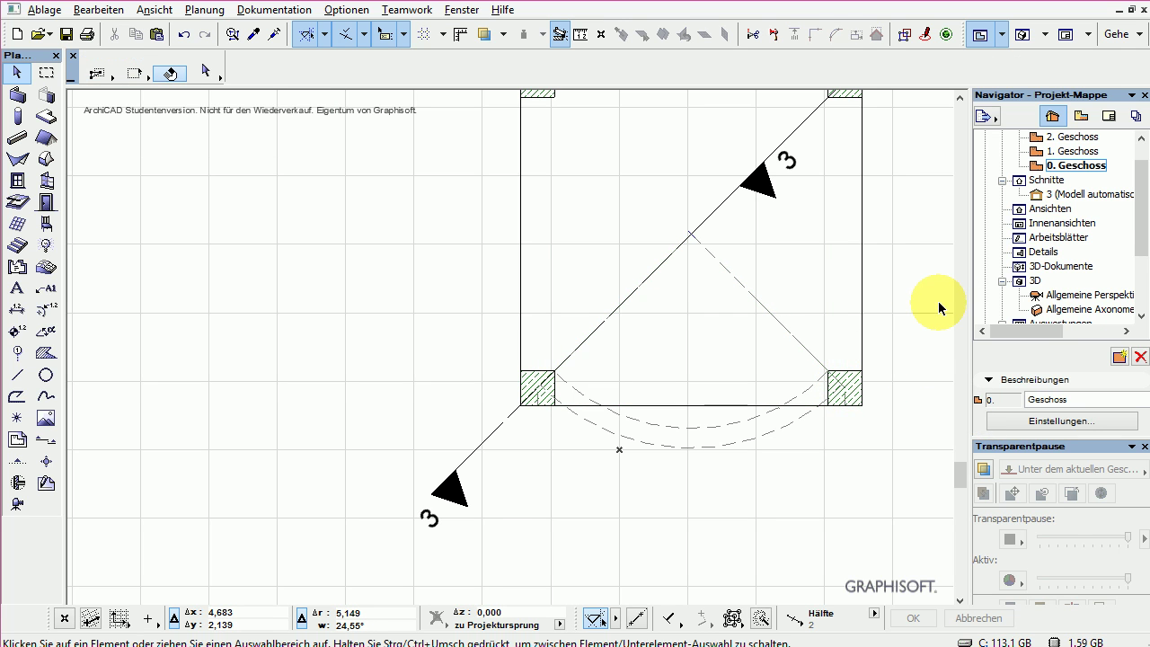
pyautogui.press('F3')
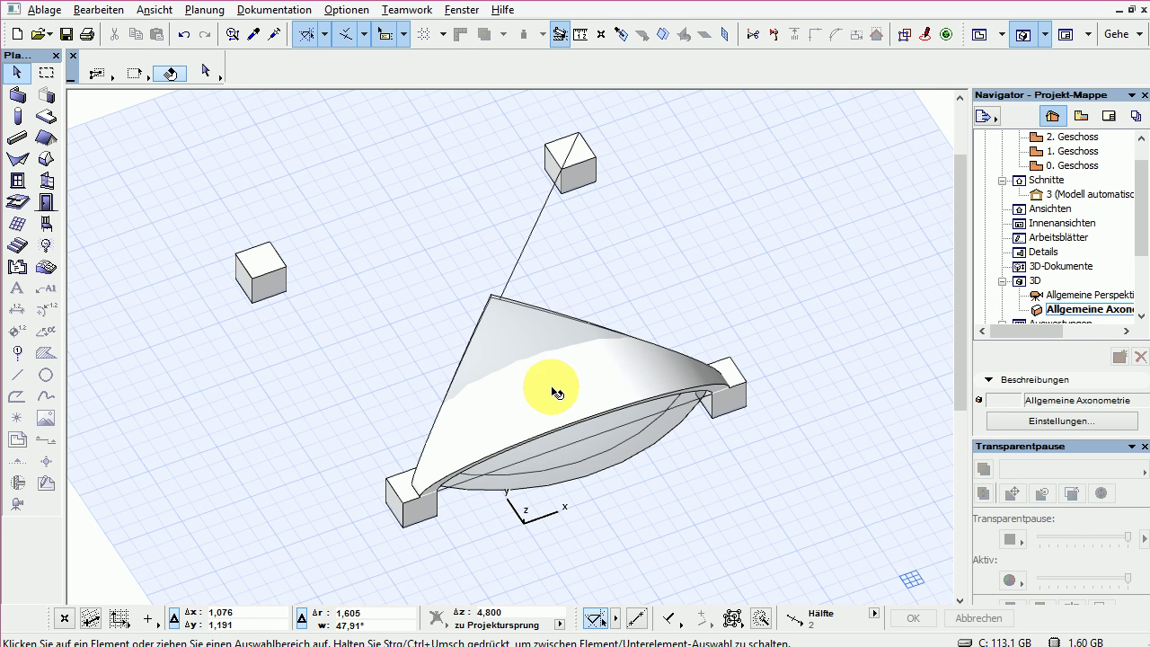
pyautogui.keyDown('shift'); pyautogui.moveTo(507, 426); pyautogui.dragTo(631, 339, button='middle'); pyautogui.keyUp('shift')
# Step: Place a horizontal section line about 8.03 m long in plan in front of the front columns, facing the vault, and open that section
pyautogui.press('F2')
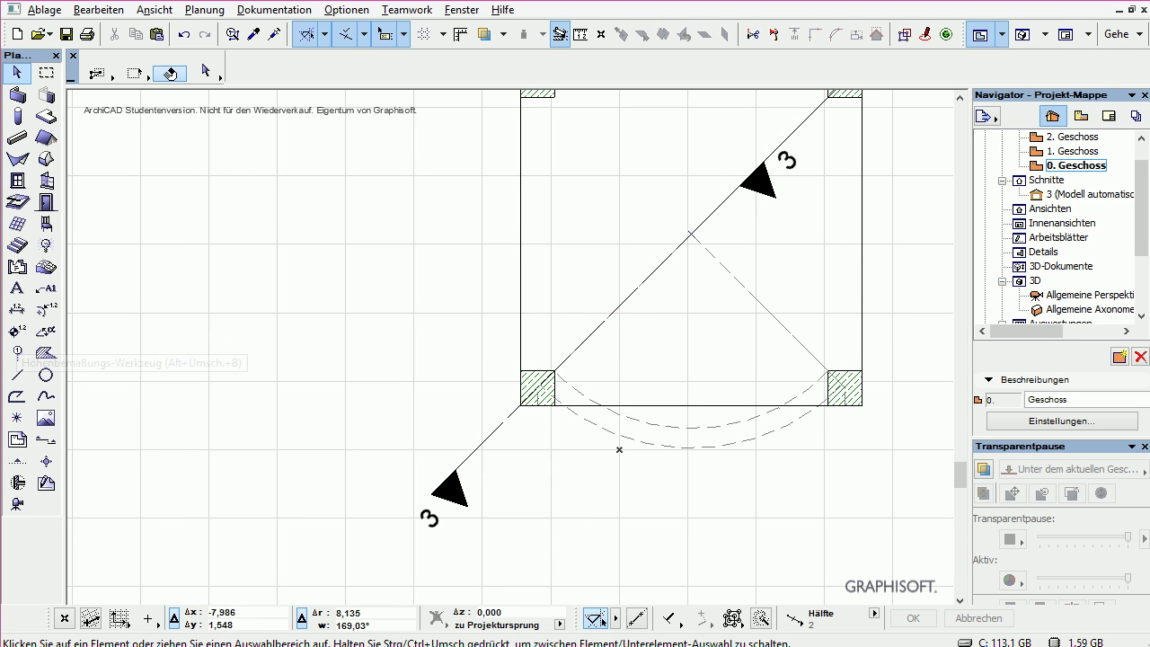
pyautogui.click(47, 440)
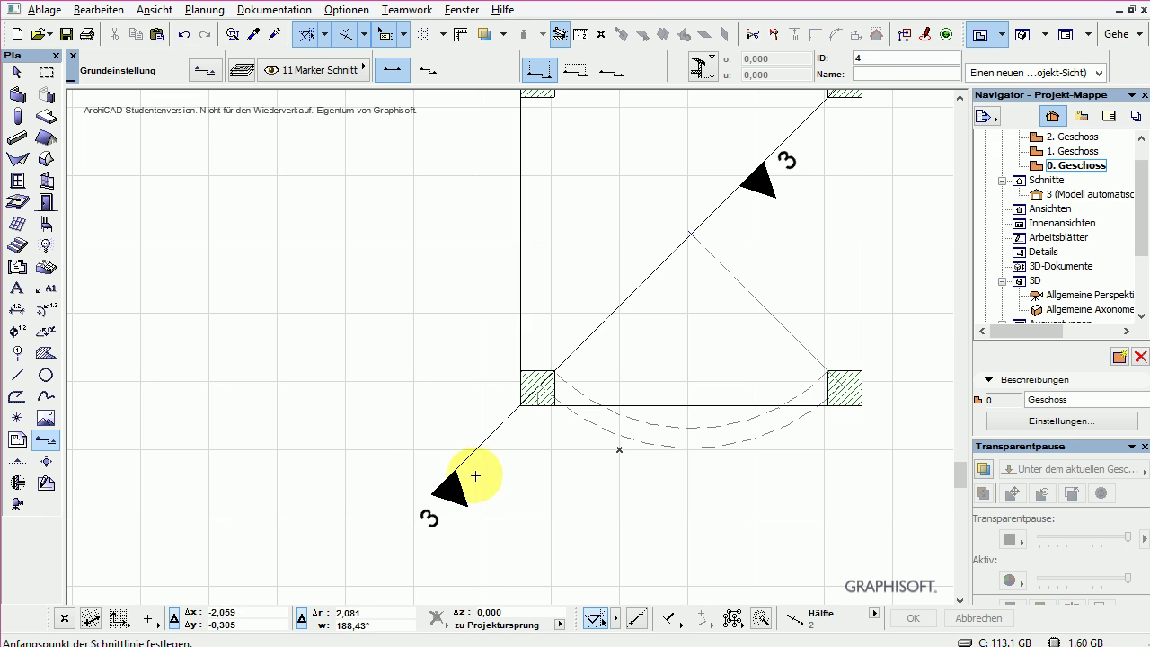
pyautogui.click(382, 476)
pyautogui.click(927, 477)
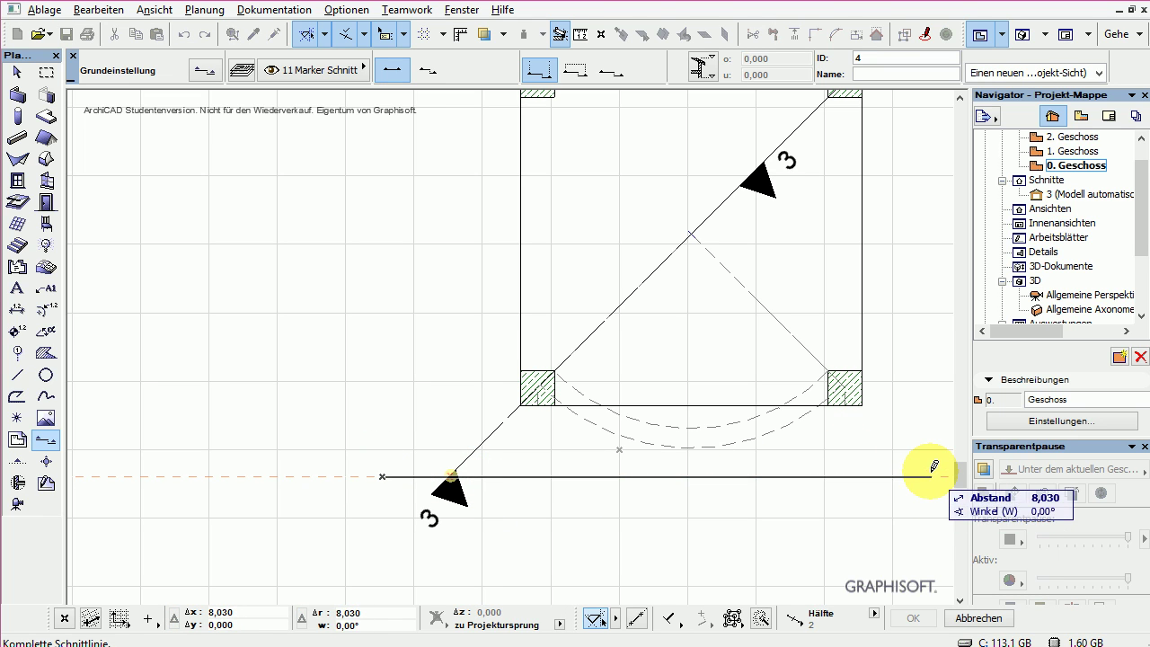
pyautogui.click(909, 175)
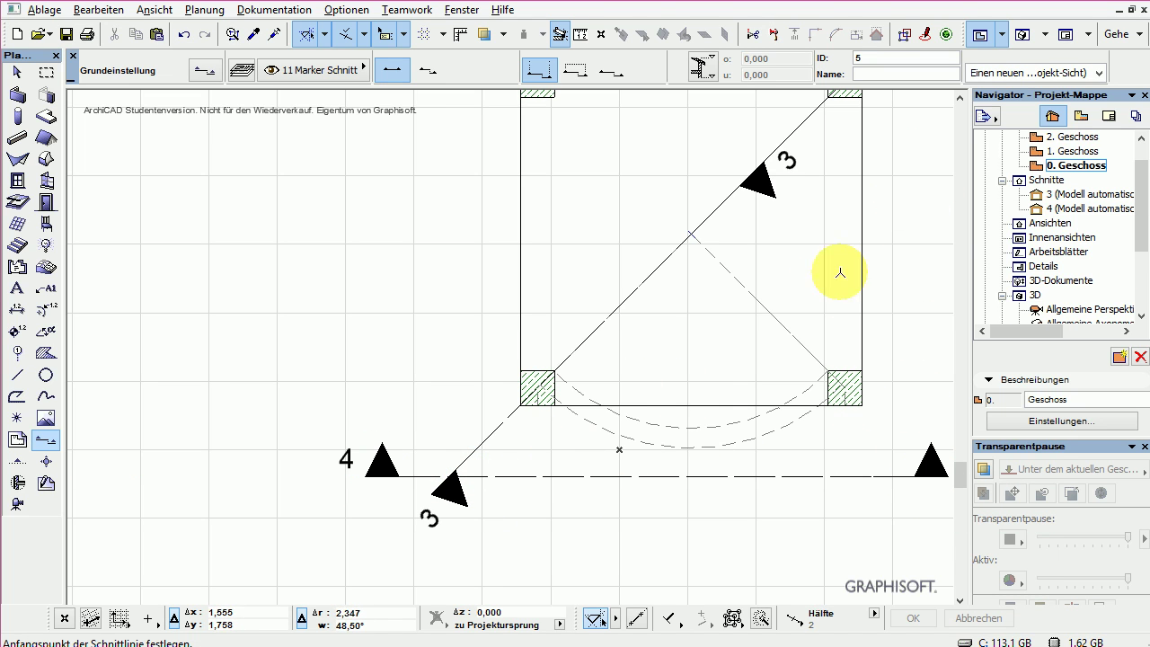
pyautogui.doubleClick(1042, 208)
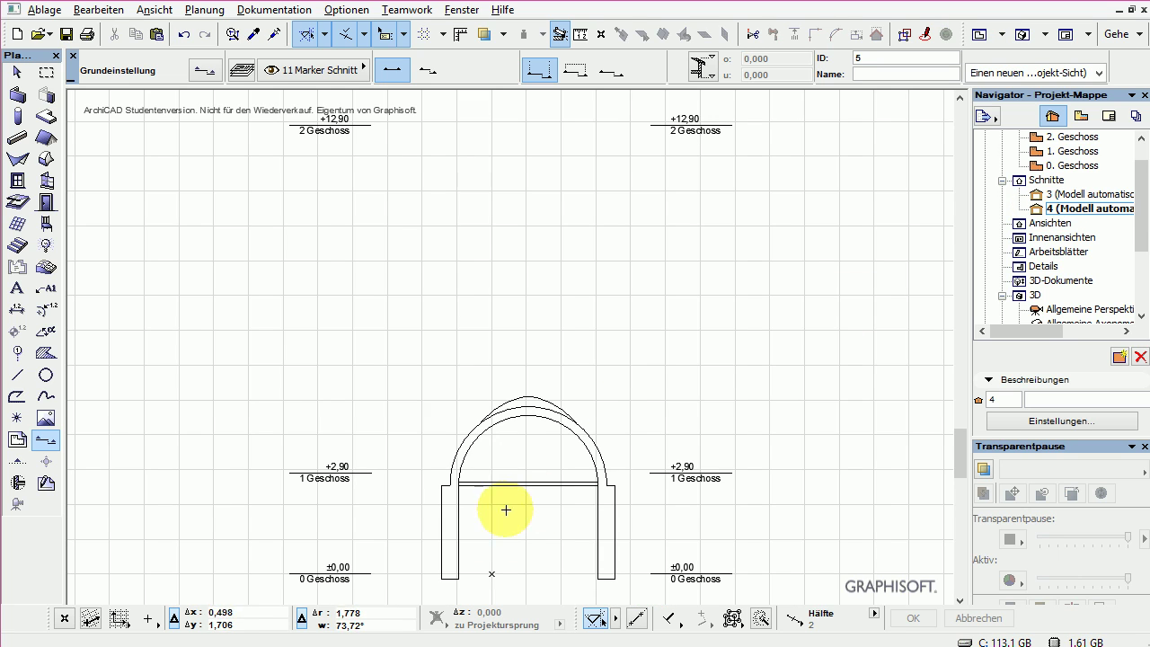
# Step: Draw a circular morph of radius 2.000 centred between the columns at their top height, reaching the inner column corner
pyautogui.click(47, 162)
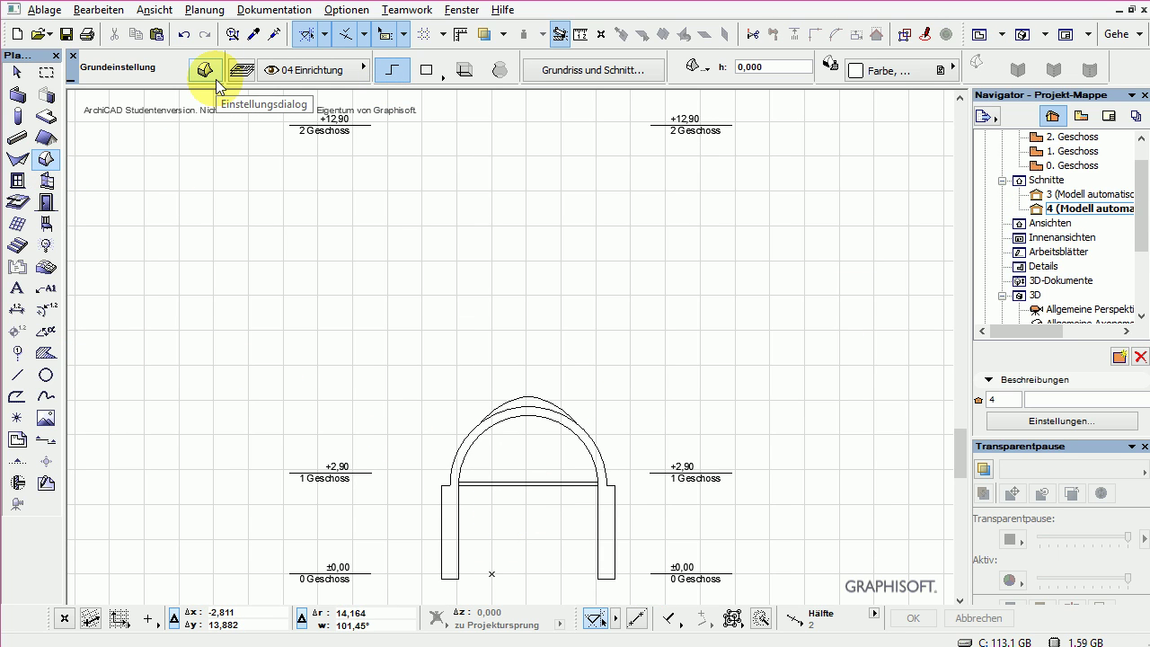
pyautogui.moveTo(431, 77); pyautogui.dragTo(489, 62)
pyautogui.scroll(3, 529, 484)
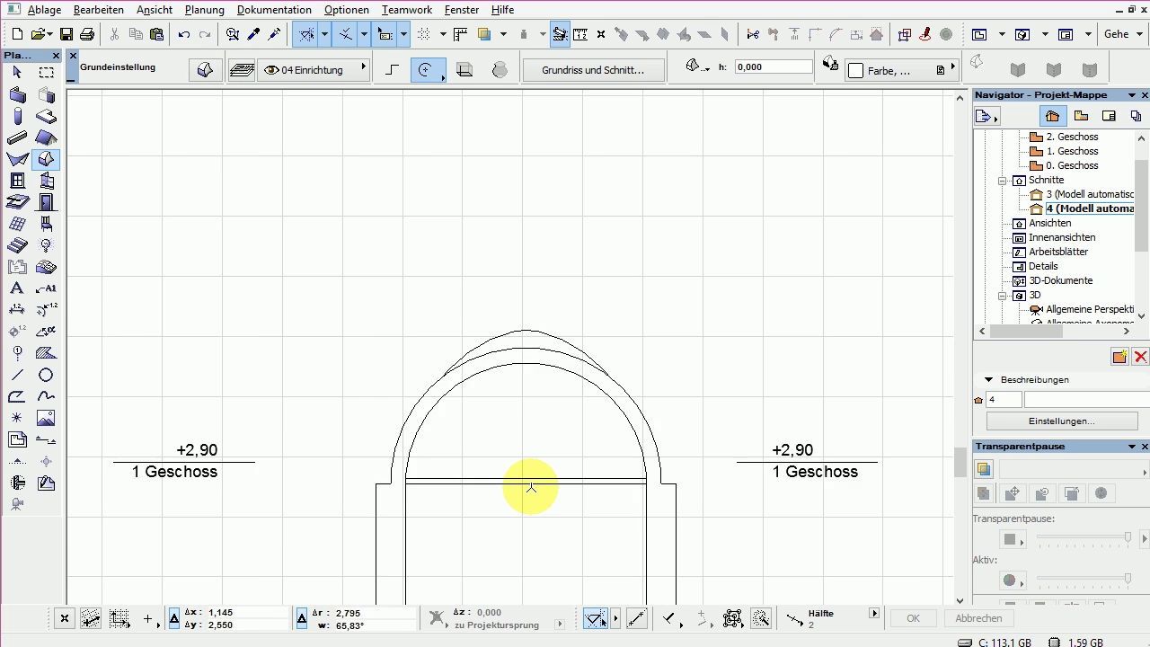
pyautogui.click(523, 479)
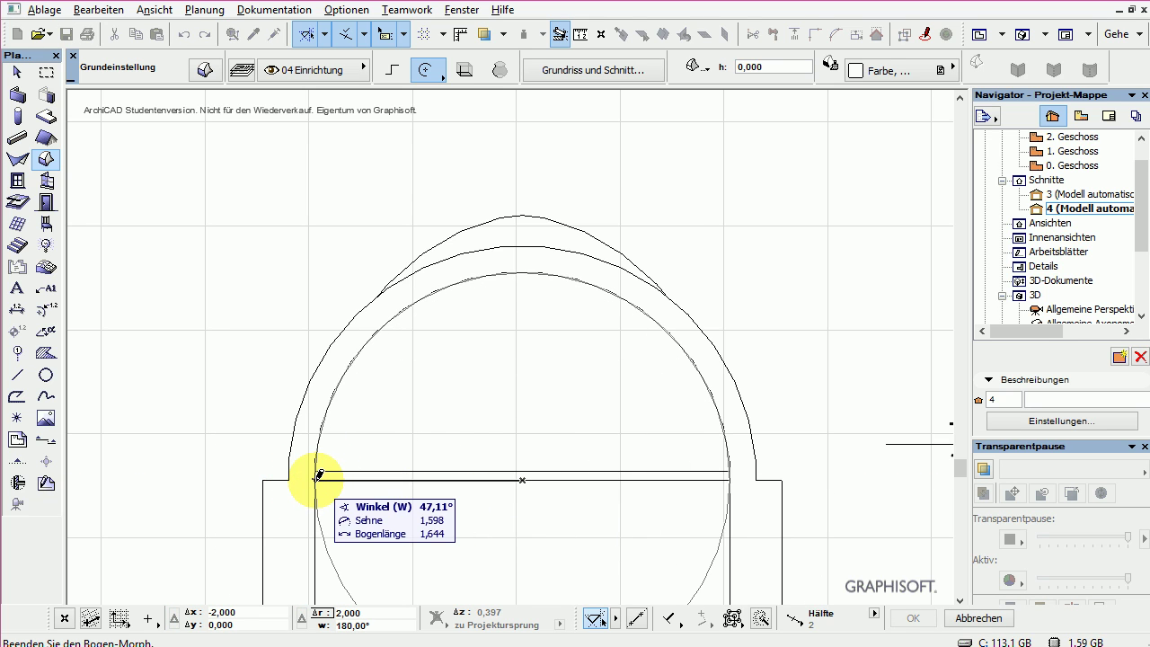
pyautogui.click(317, 476)
pyautogui.click(699, 324)
# Step: In 3D, extrude the circular morph face into a cylinder running back under the barrel shell, beyond the shell's apex
pyautogui.press('F3')
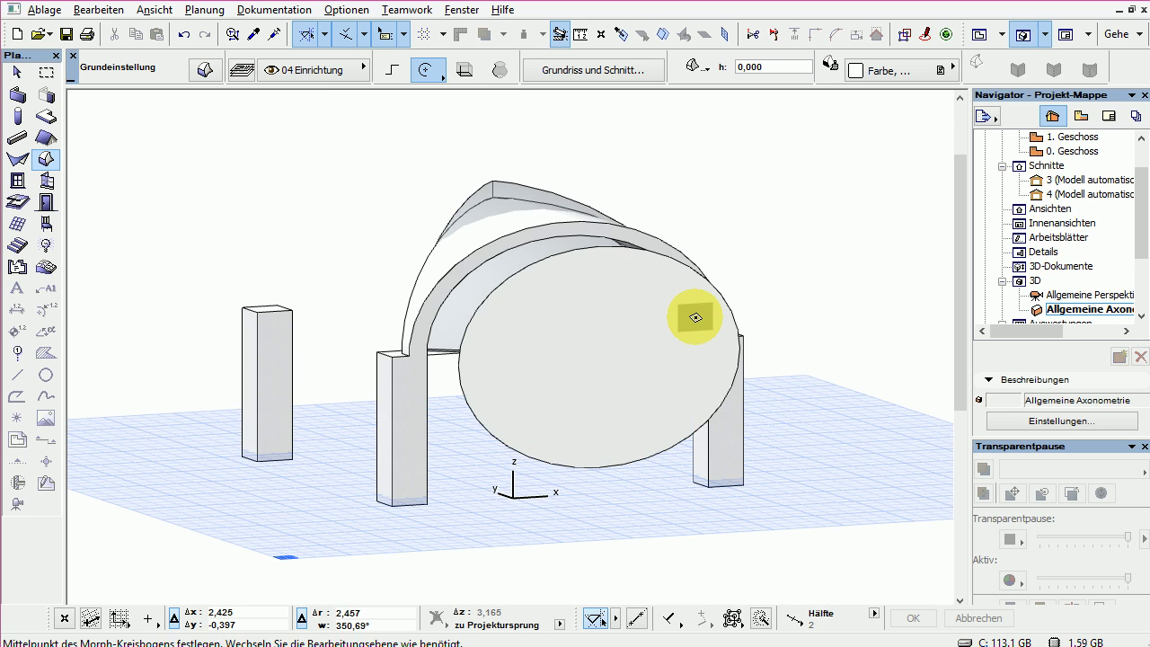
pyautogui.click(17, 69)
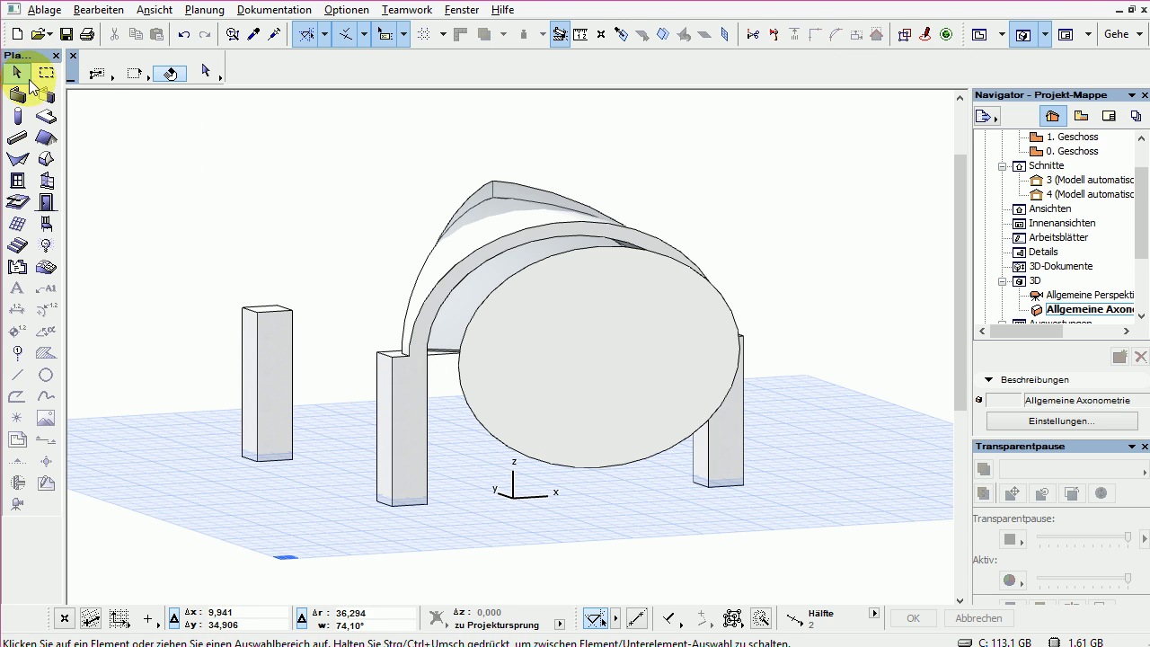
pyautogui.click(464, 392)
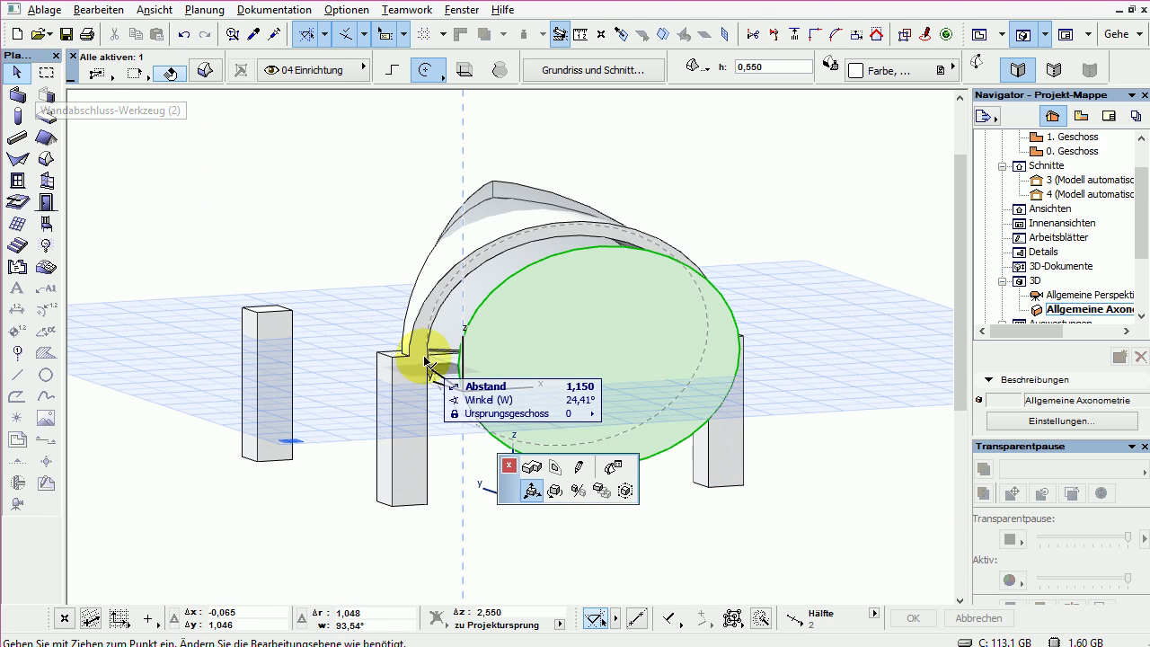
pyautogui.click(86, 94)
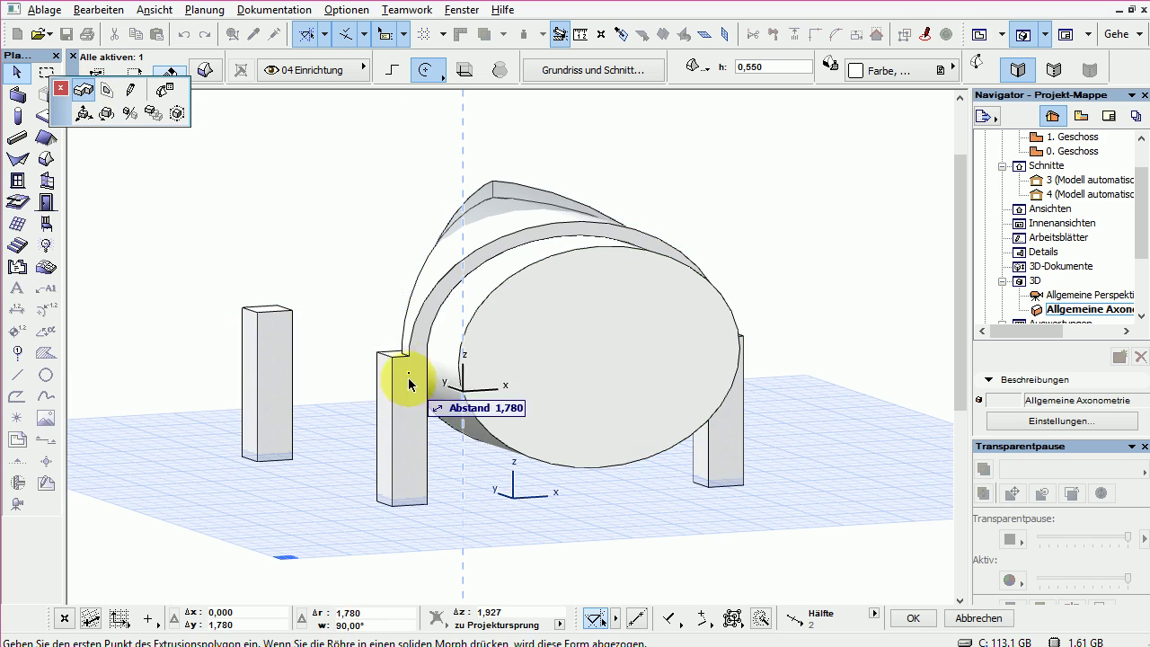
pyautogui.click(334, 333)
pyautogui.keyDown('shift'); pyautogui.moveTo(334, 332); pyautogui.dragTo(341, 457, button='middle'); pyautogui.keyUp('shift')
pyautogui.scroll(2, 334, 449)
pyautogui.click(334, 449)
pyautogui.click(331, 352)
pyautogui.click(334, 369)
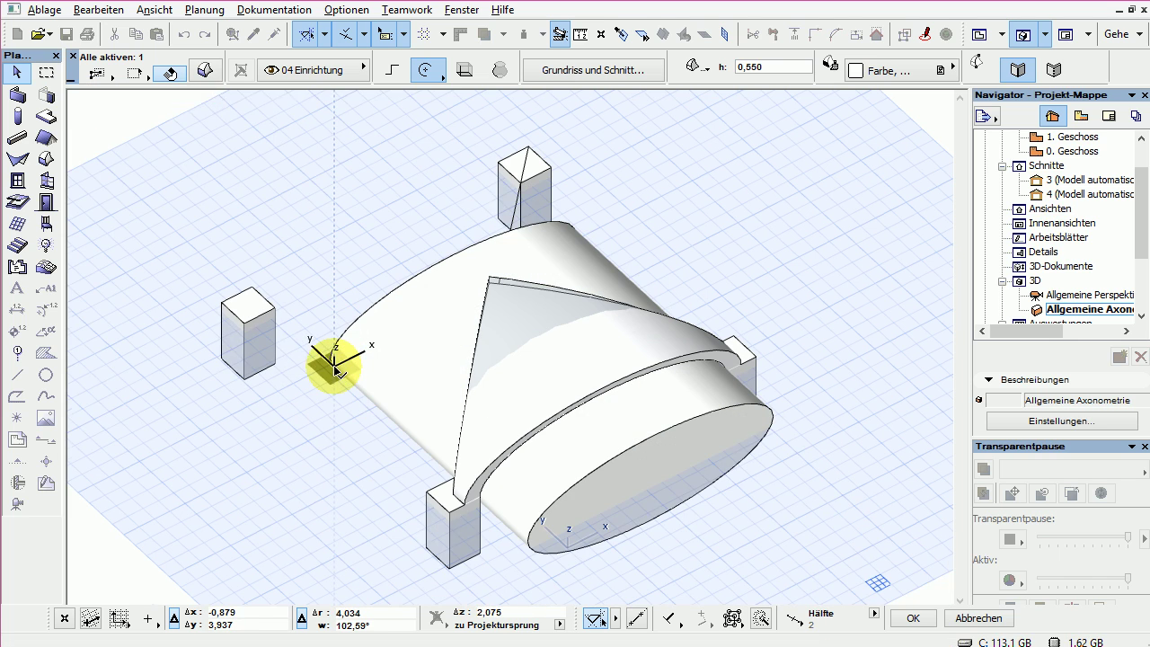
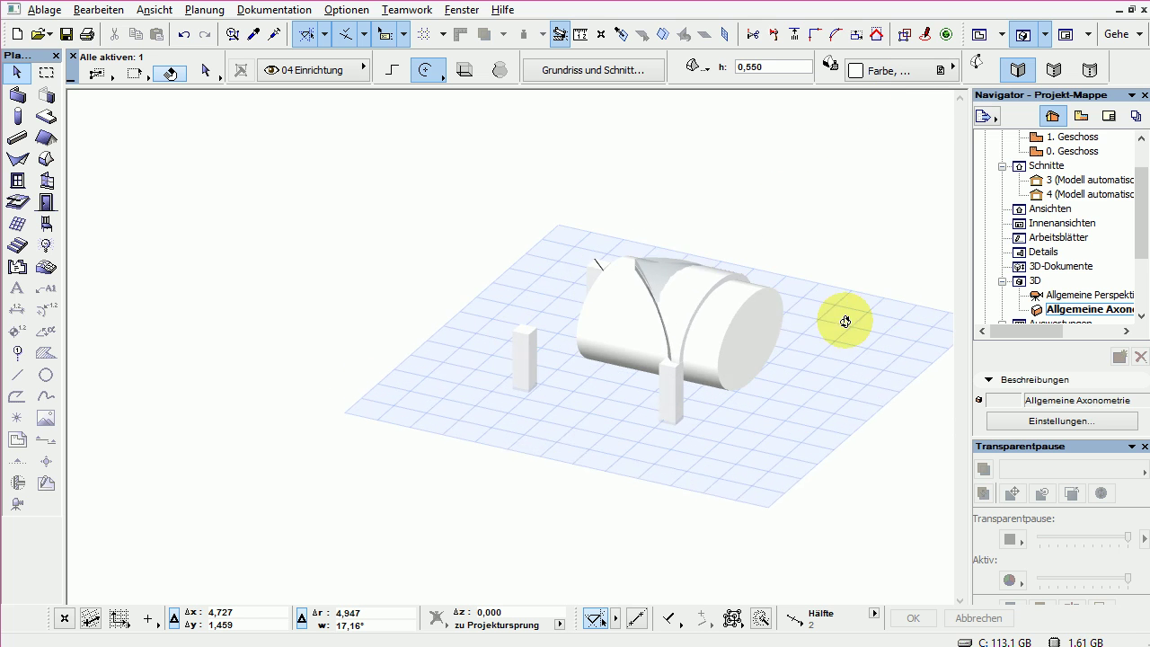
# Step: Place a copy of the glass dome shell and the barrel shell together on the empty area away from the columns
pyautogui.click(811, 346)
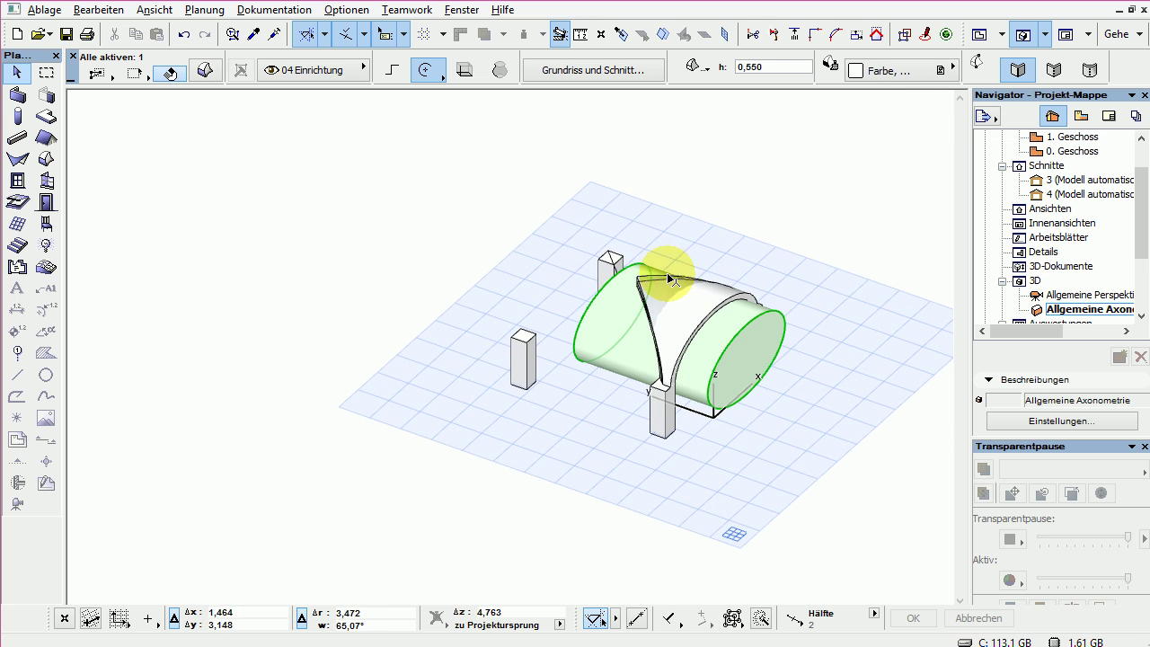
pyautogui.click(17, 72)
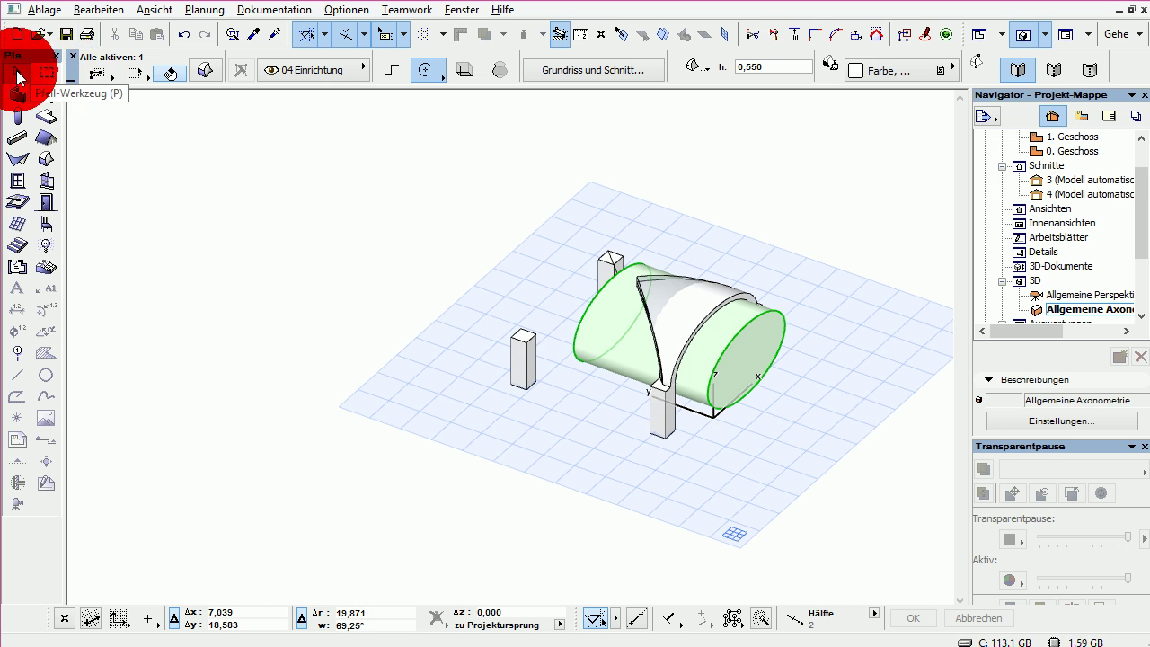
pyautogui.click(806, 301)
pyautogui.click(648, 285)
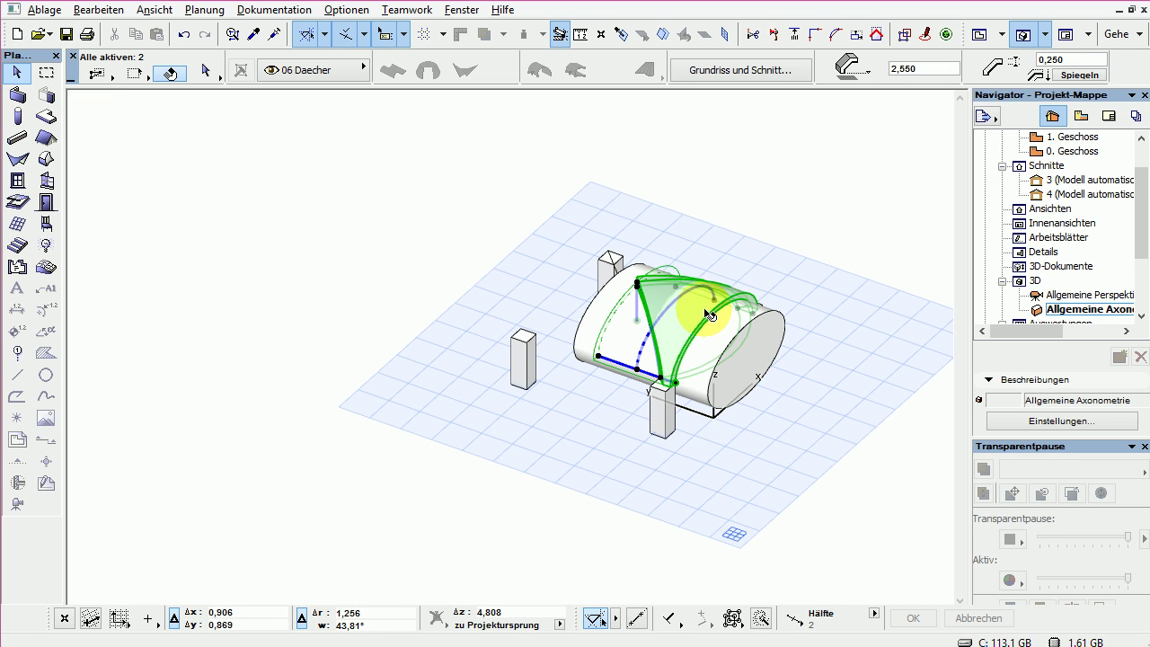
pyautogui.hotkey('ctrl', 'd')
pyautogui.click(705, 308)
pyautogui.click(360, 490)
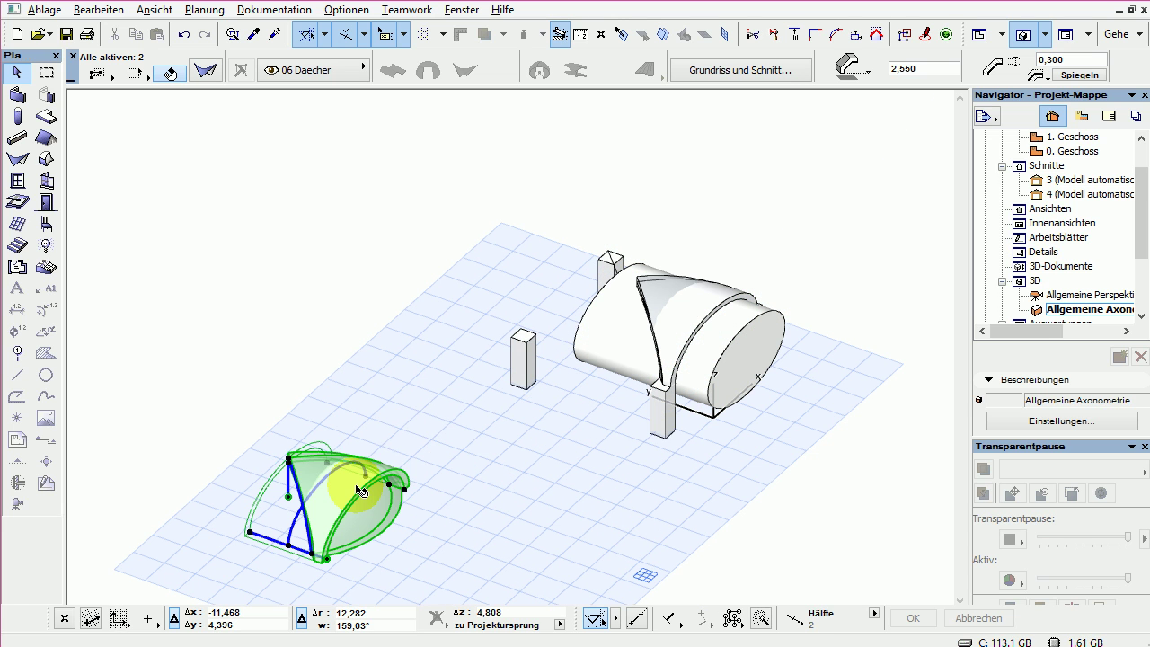
pyautogui.click(814, 418)
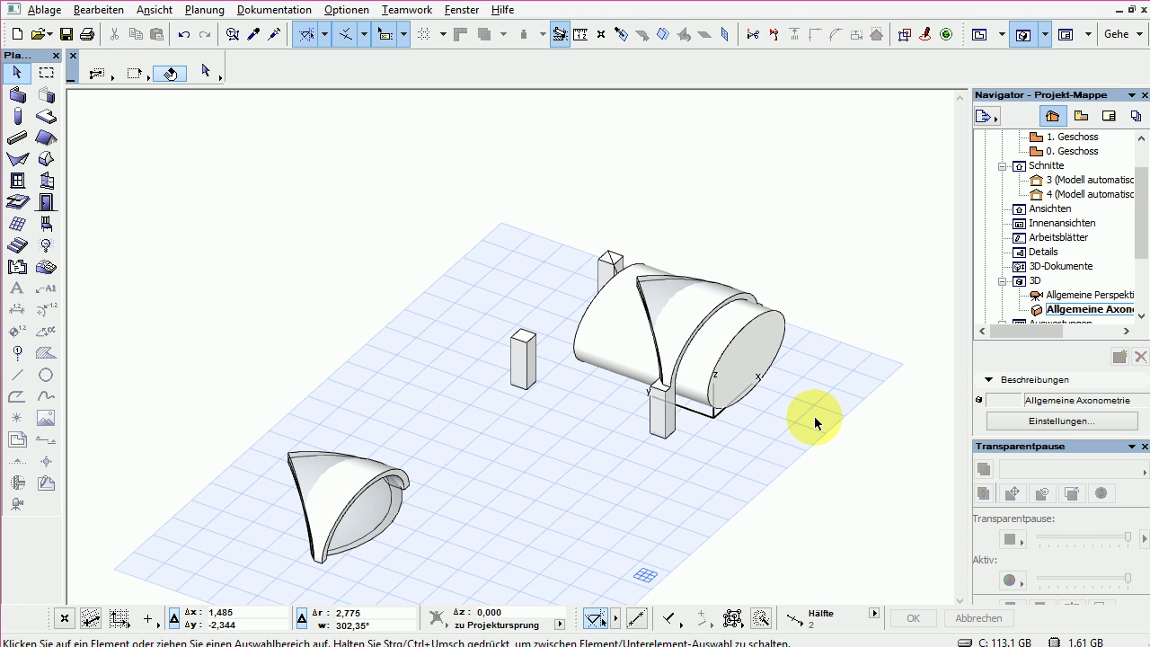
# Step: Convert the original glass dome shell and barrel shell over the cylinder into morphs, and check that they select as morphs
pyautogui.click(702, 330)
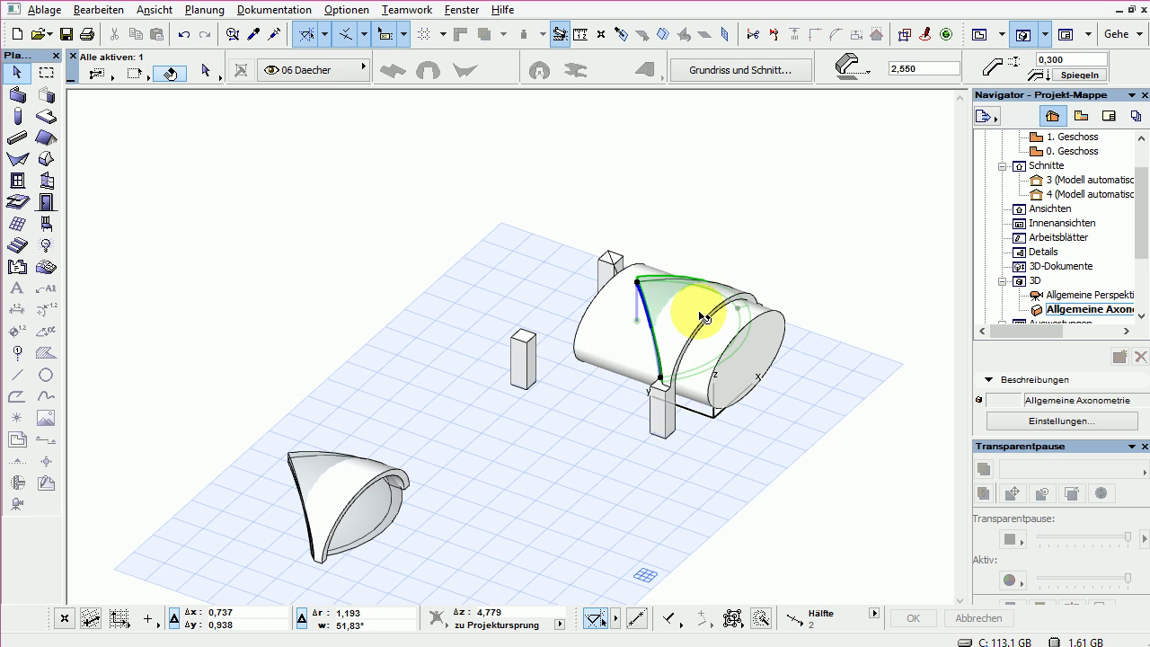
pyautogui.keyDown('shift'); pyautogui.click(736, 269); pyautogui.keyUp('shift')
pyautogui.rightClick(758, 199)
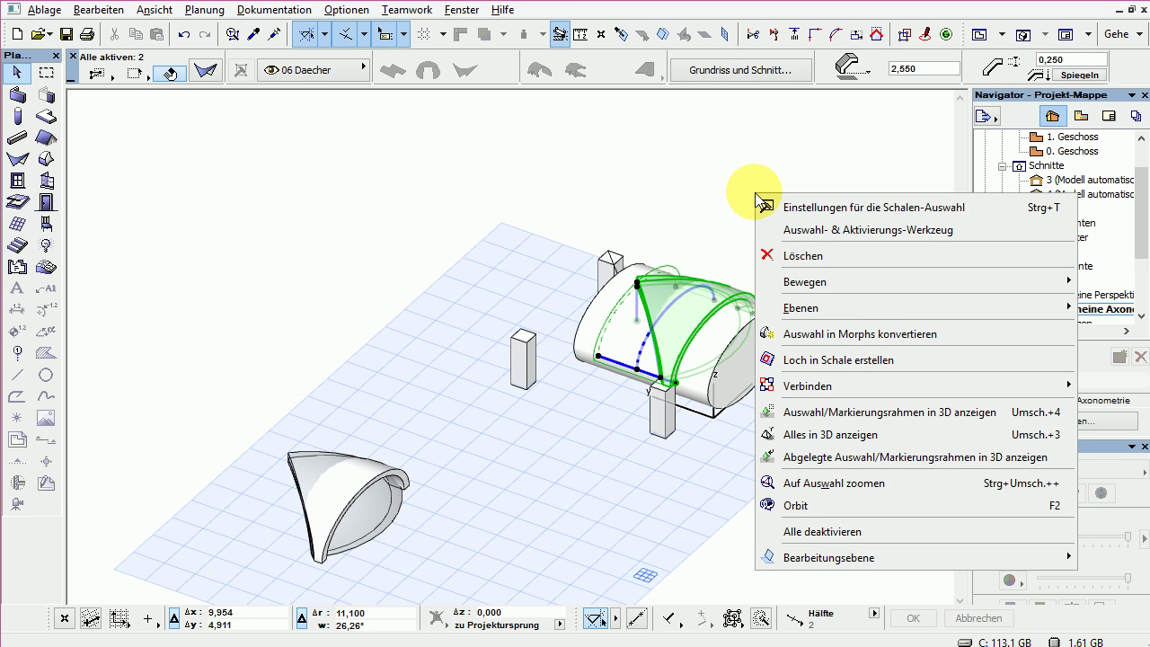
pyautogui.click(795, 335)
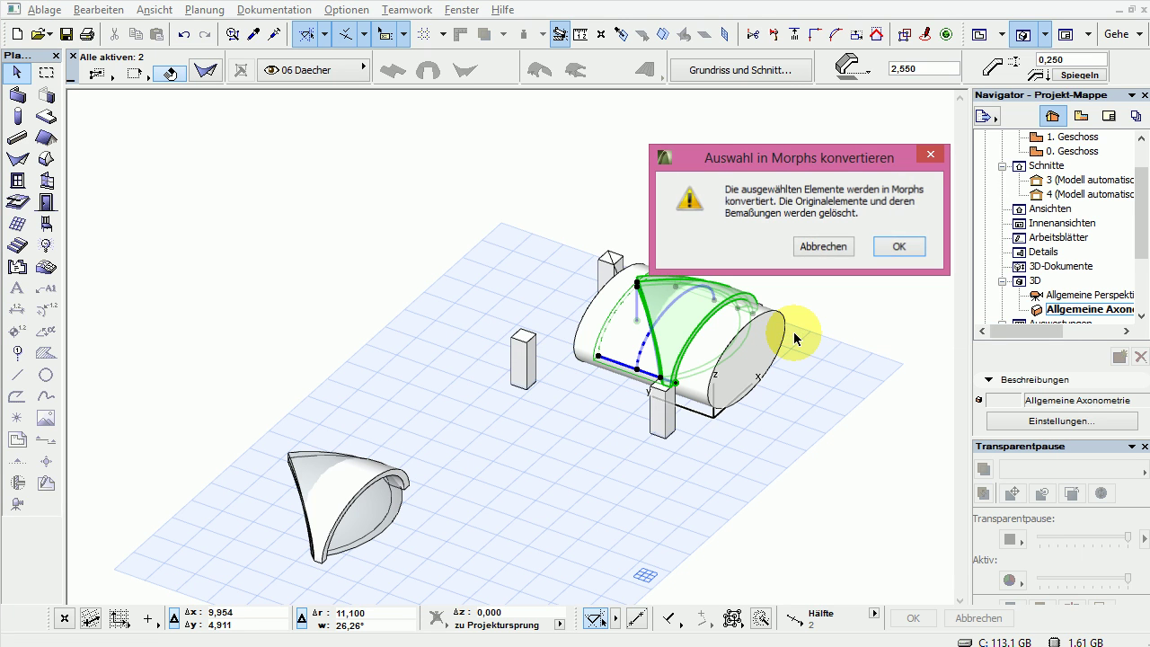
pyautogui.click(900, 243)
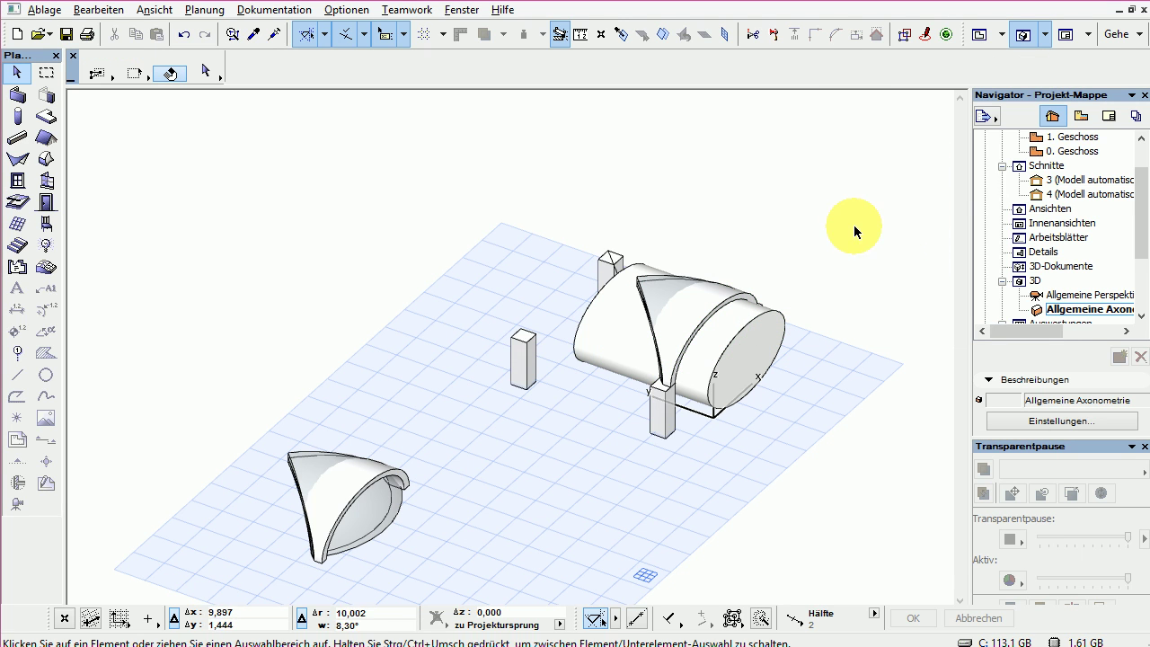
pyautogui.moveTo(850, 218); pyautogui.dragTo(674, 306)
pyautogui.click(778, 211)
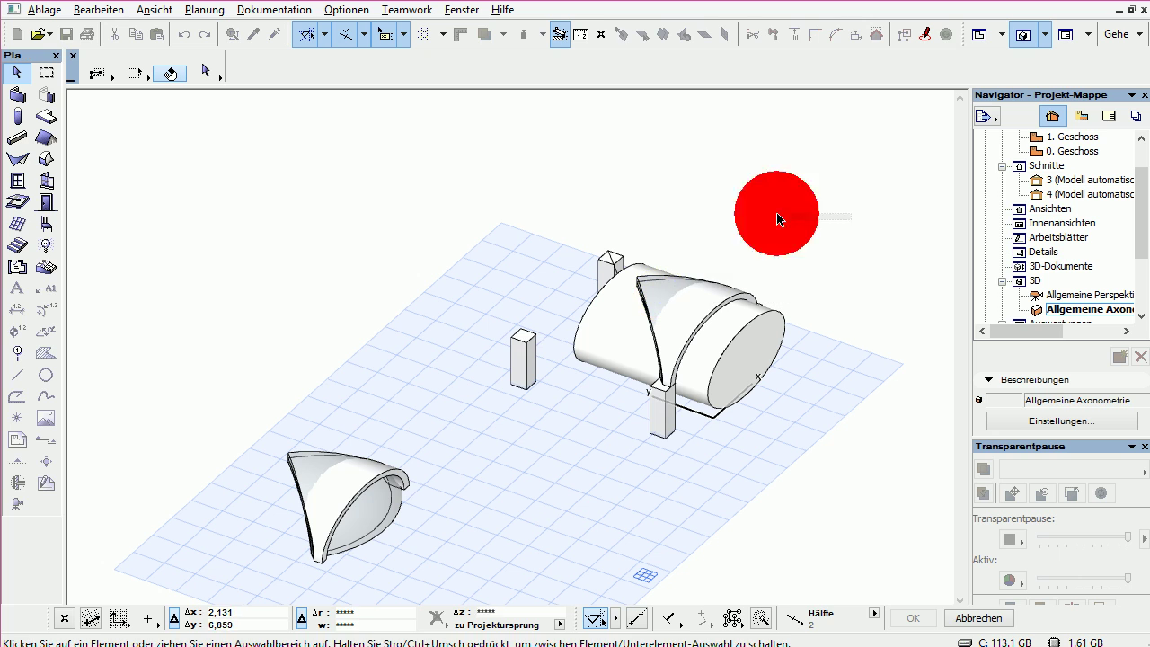
pyautogui.click(657, 295)
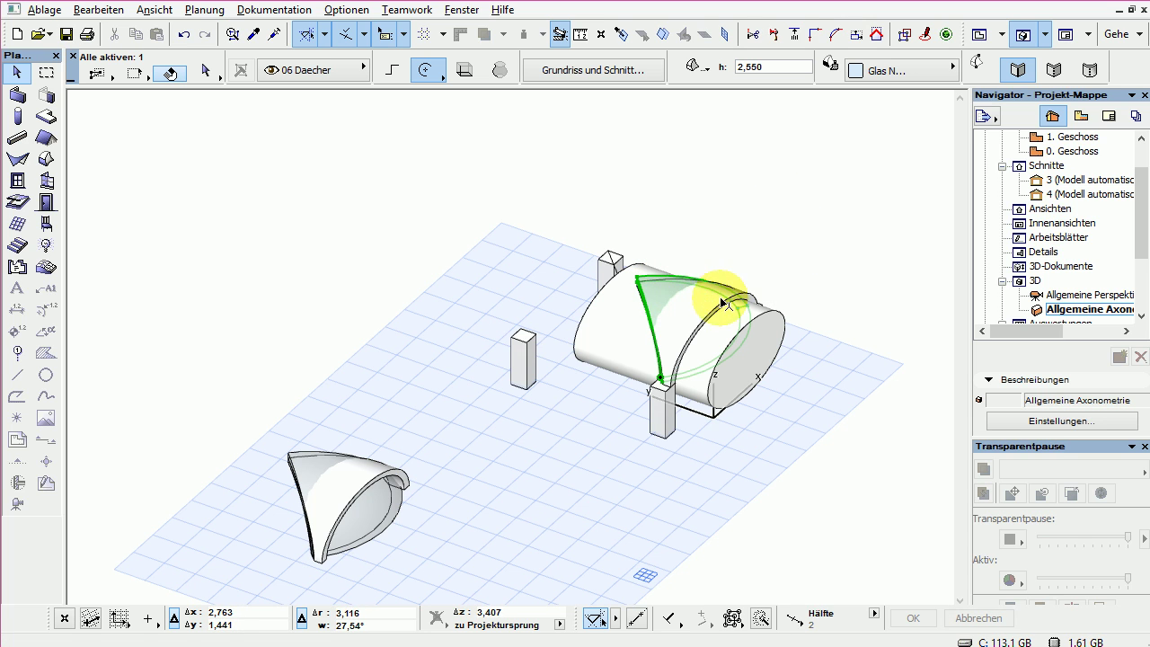
pyautogui.press('Escape')
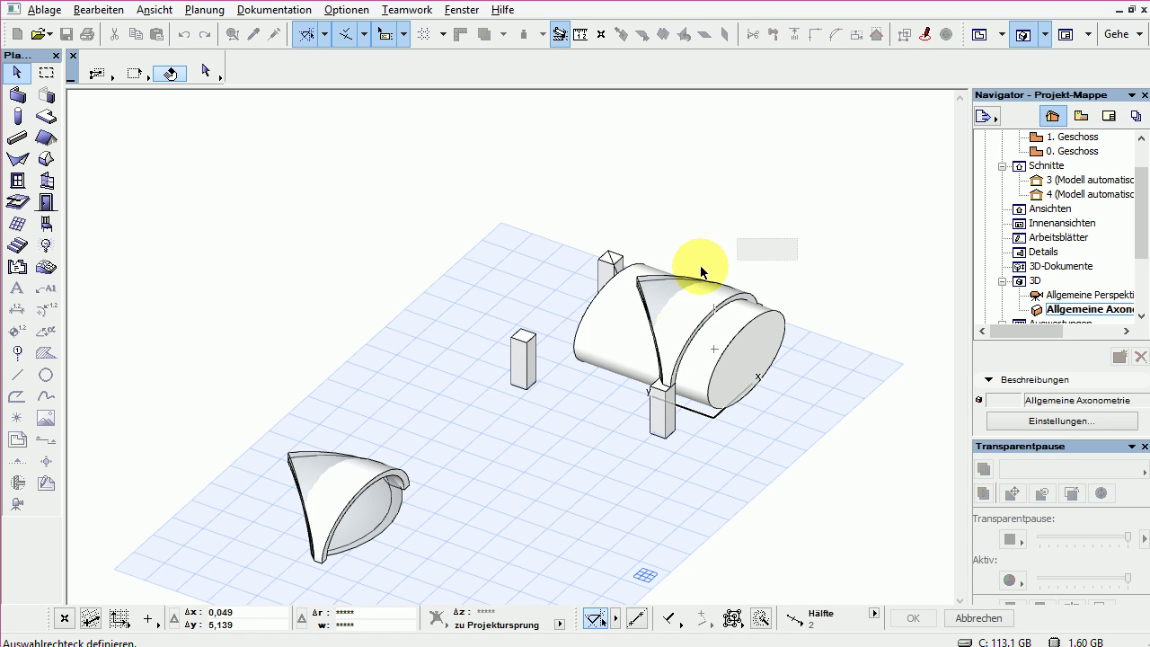
# Step: Unite the glass dome morph and the barrel morph with a Boolean union
pyautogui.scroll(4, 688, 230)
pyautogui.click(713, 379)
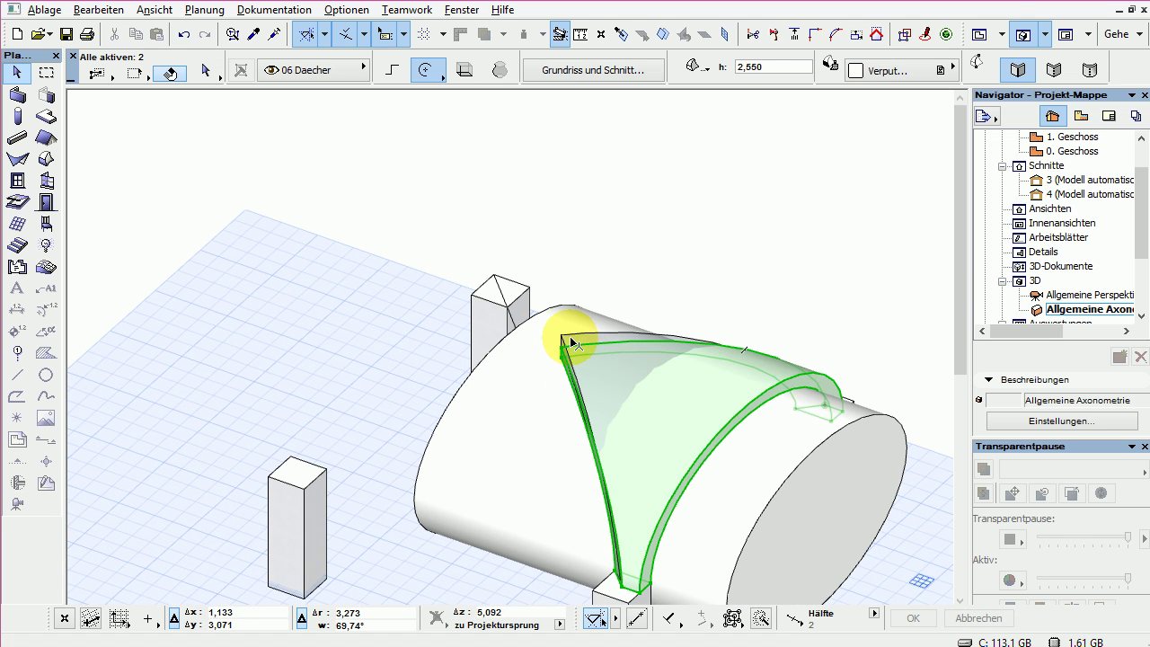
pyautogui.rightClick(710, 166)
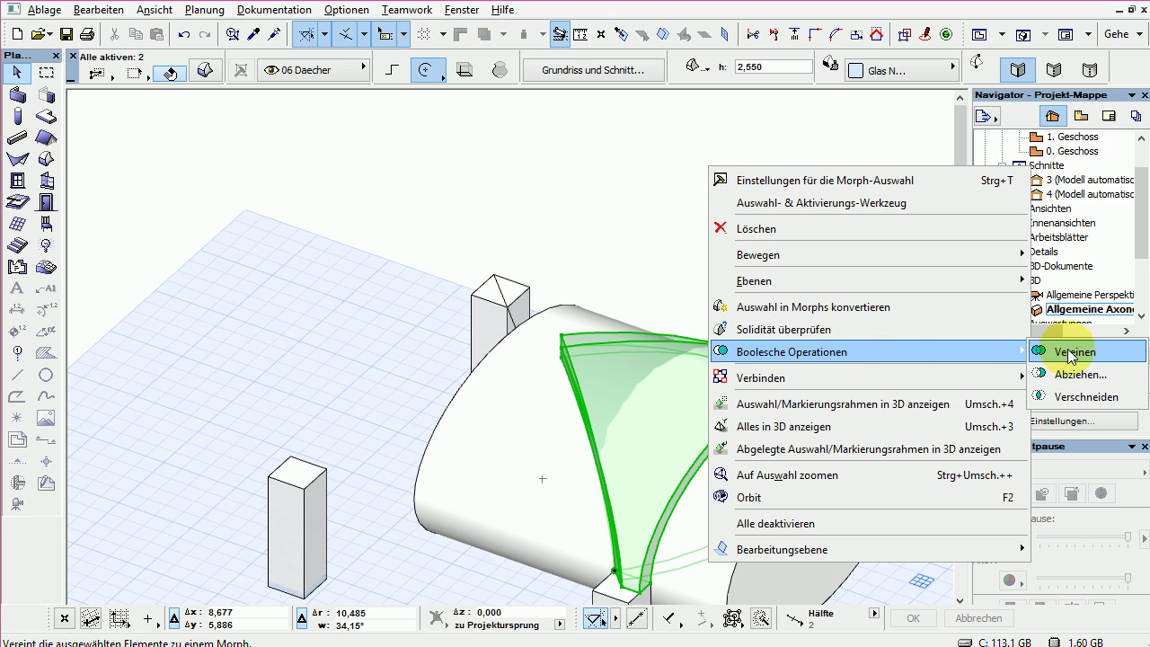
pyautogui.click(1068, 354)
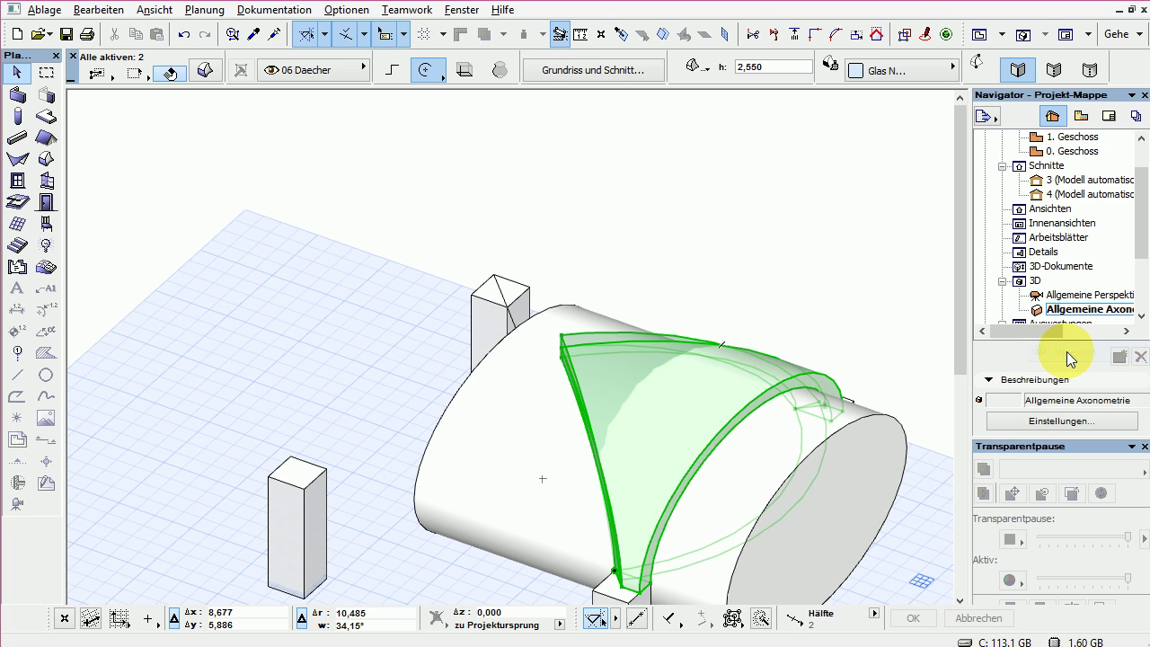
pyautogui.click(817, 286)
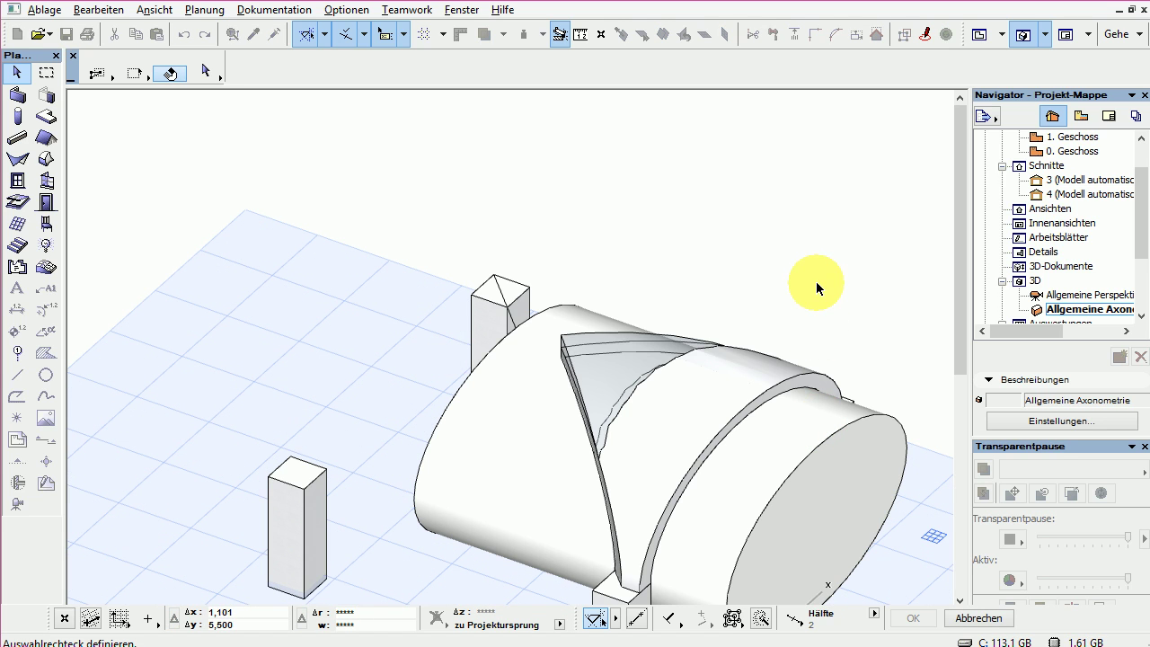
pyautogui.click(814, 253)
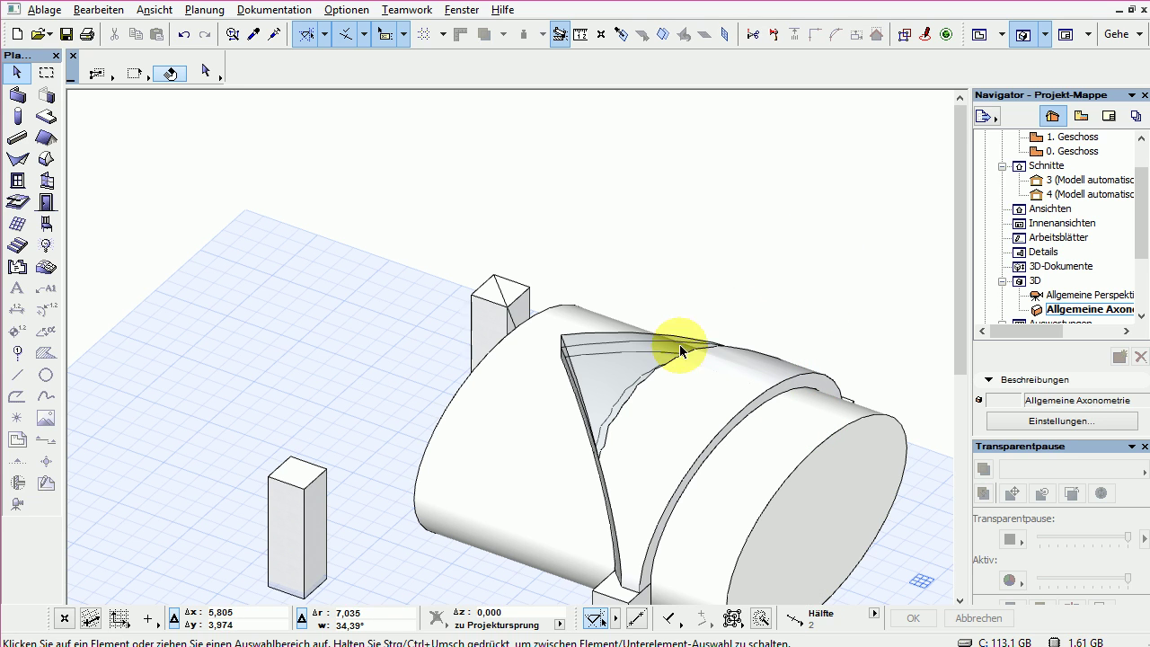
# Step: Try a Boolean subtraction between the united vault morph and the cylinder
pyautogui.click(623, 363)
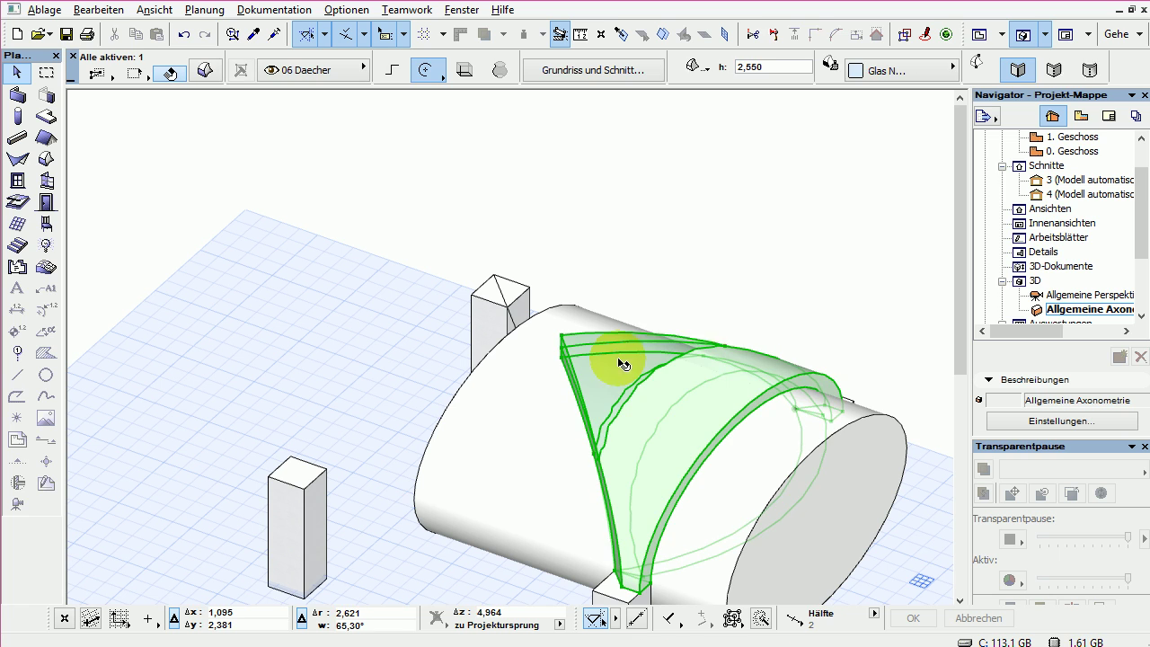
pyautogui.keyDown('shift'); pyautogui.click(882, 432); pyautogui.keyUp('shift')
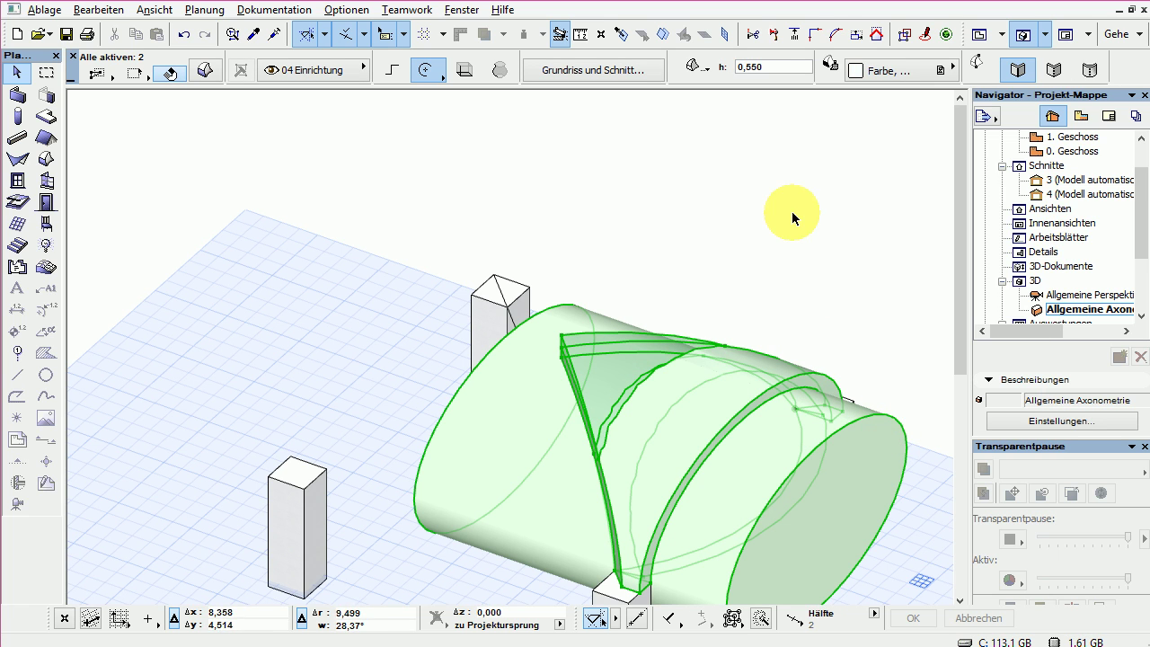
pyautogui.rightClick(599, 188)
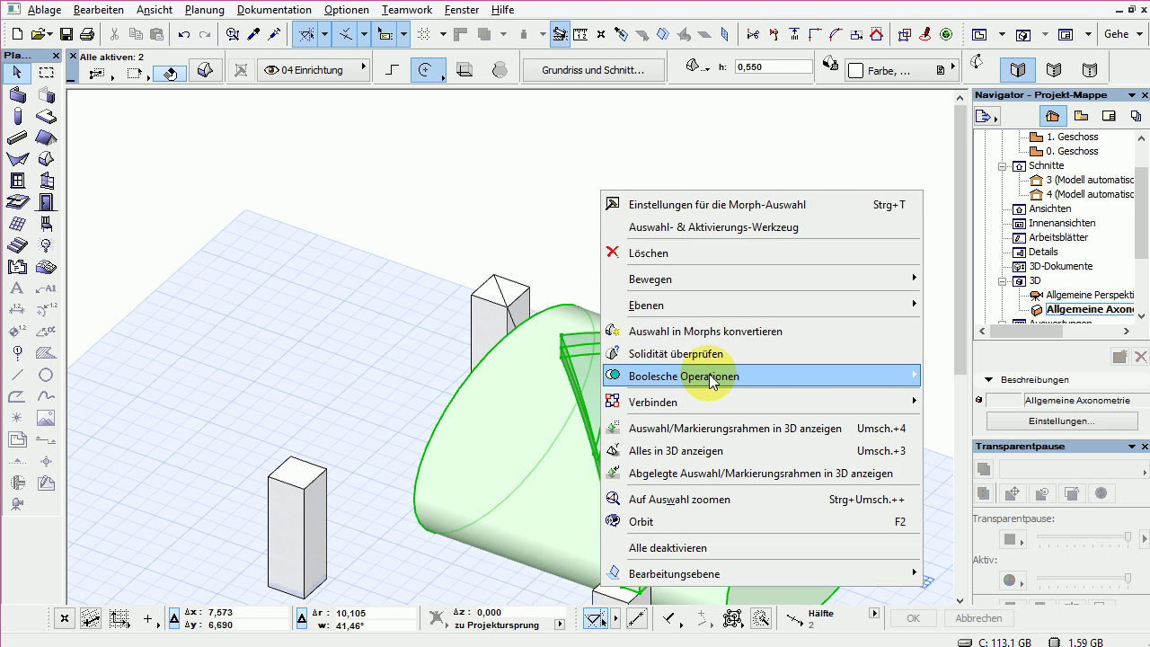
pyautogui.moveTo(712, 381)
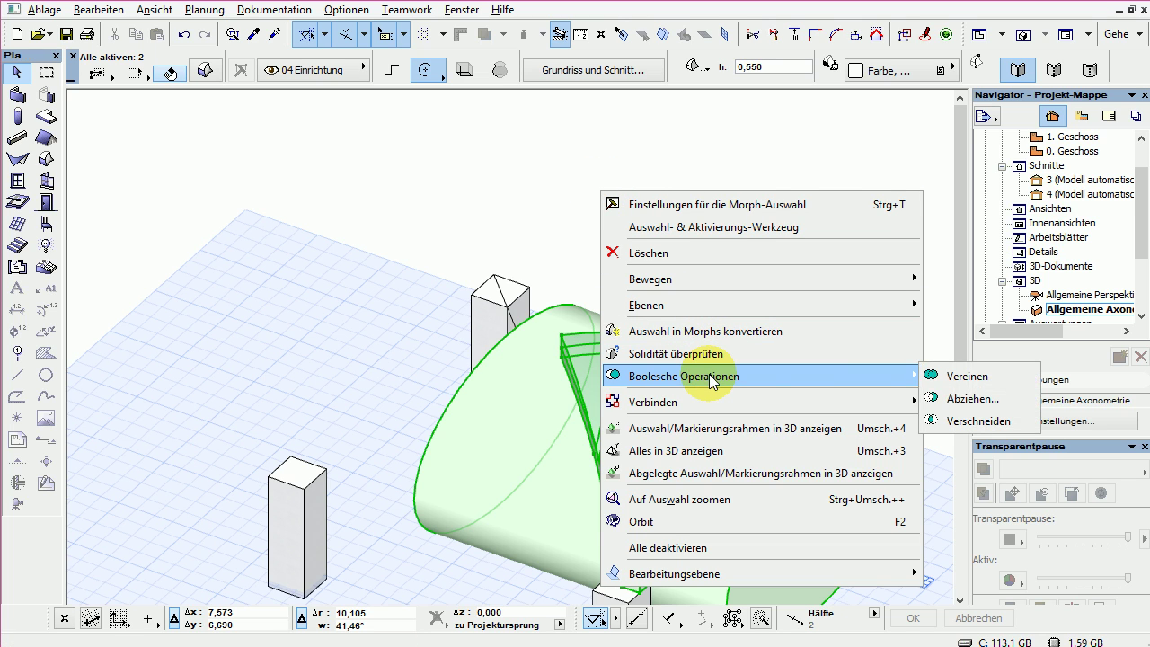
pyautogui.click(972, 409)
pyautogui.click(695, 227)
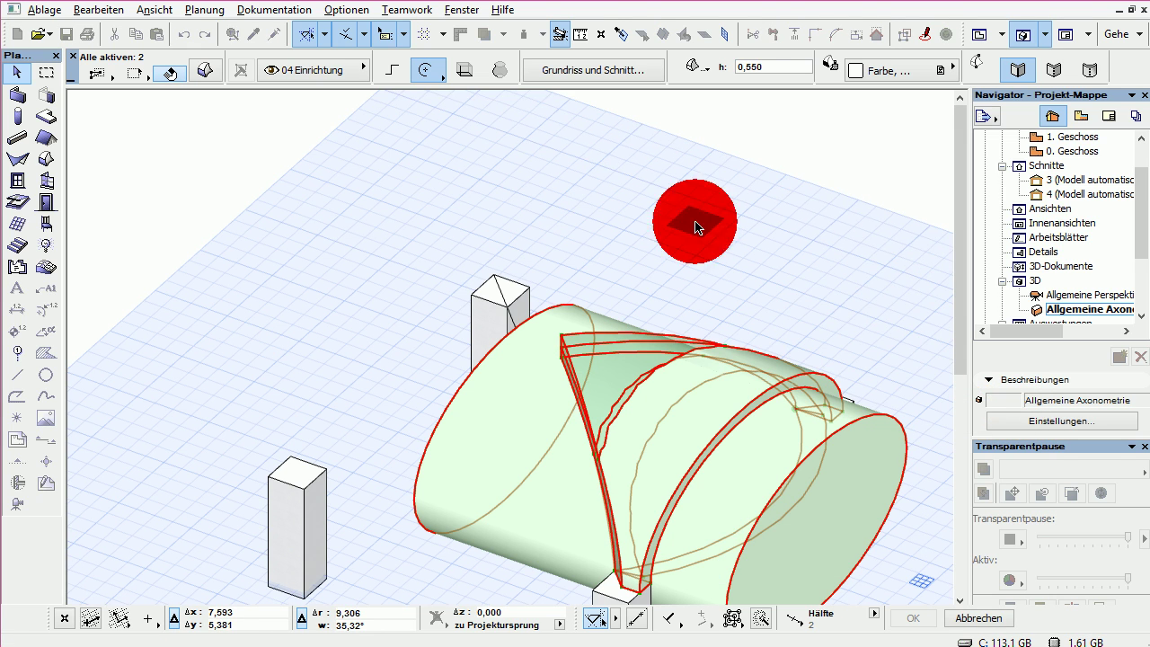
# Step: Try a Boolean subtraction using only the cylinder and the barrel morph, leaving the glass dome morph out
pyautogui.keyDown('shift'); pyautogui.moveTo(745, 261); pyautogui.dragTo(752, 289, button='middle'); pyautogui.keyUp('shift')
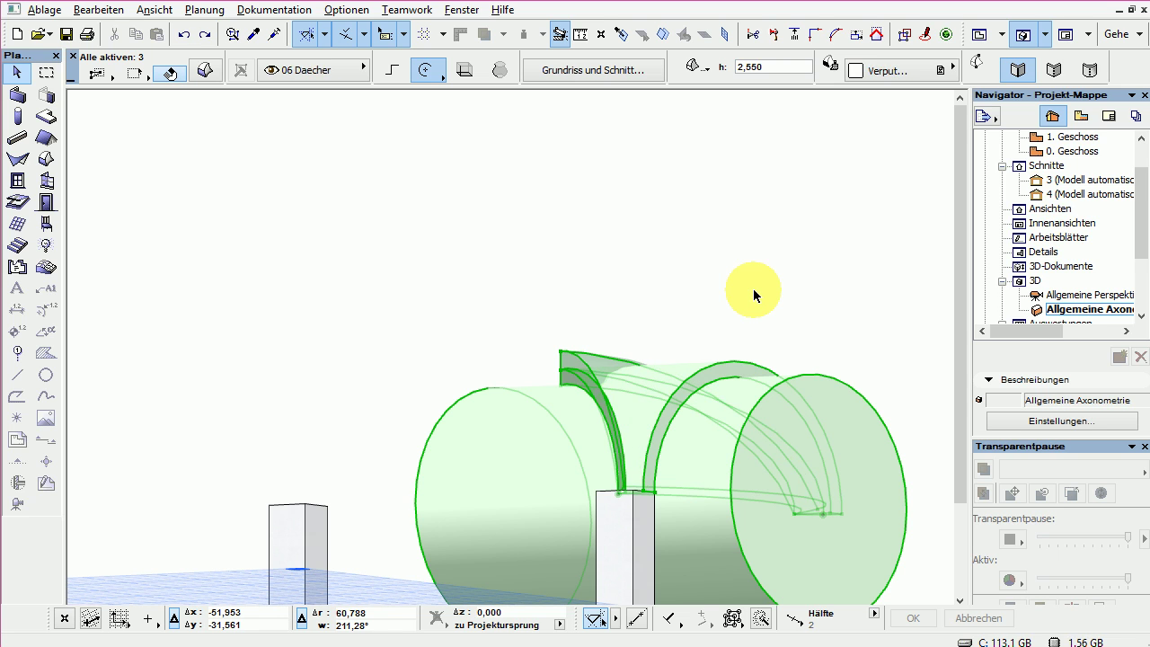
pyautogui.click(698, 274)
pyautogui.click(804, 388)
pyautogui.click(673, 380)
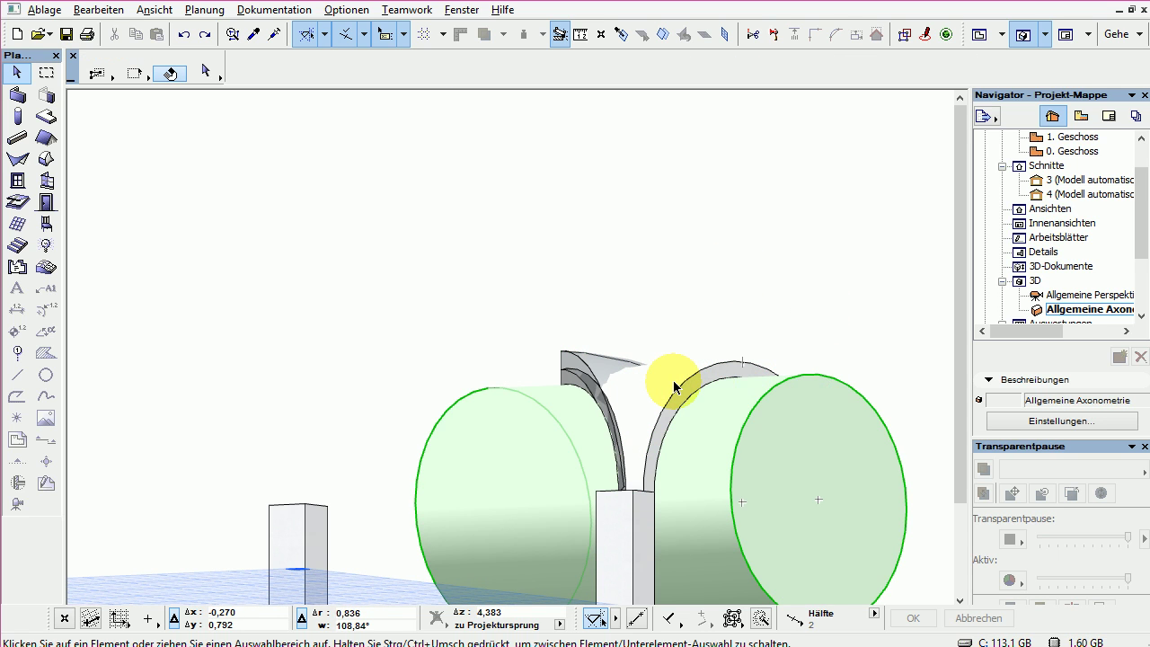
pyautogui.click(842, 404)
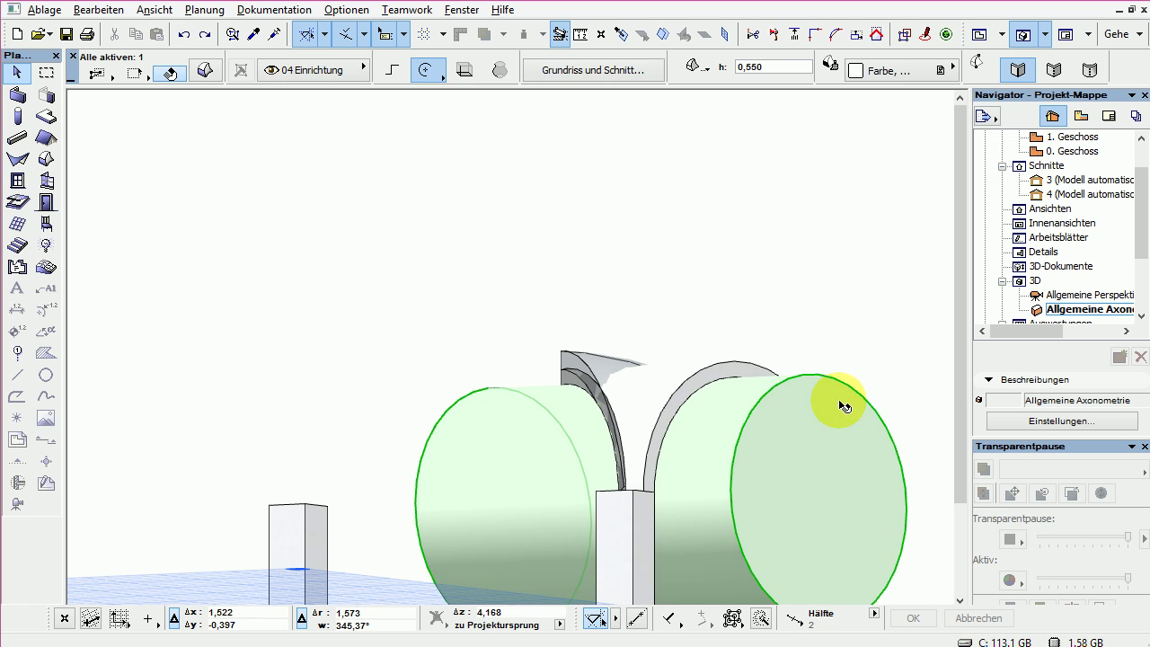
pyautogui.keyDown('shift'); pyautogui.click(566, 363); pyautogui.keyUp('shift')
pyautogui.rightClick(792, 175)
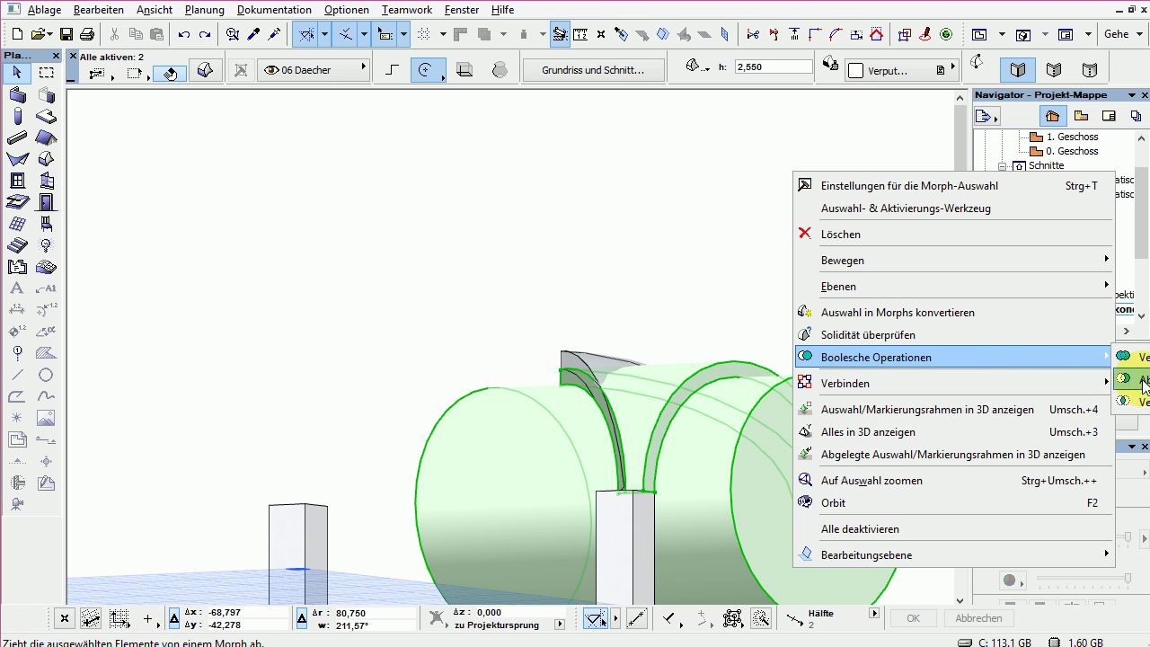
pyautogui.click(1140, 379)
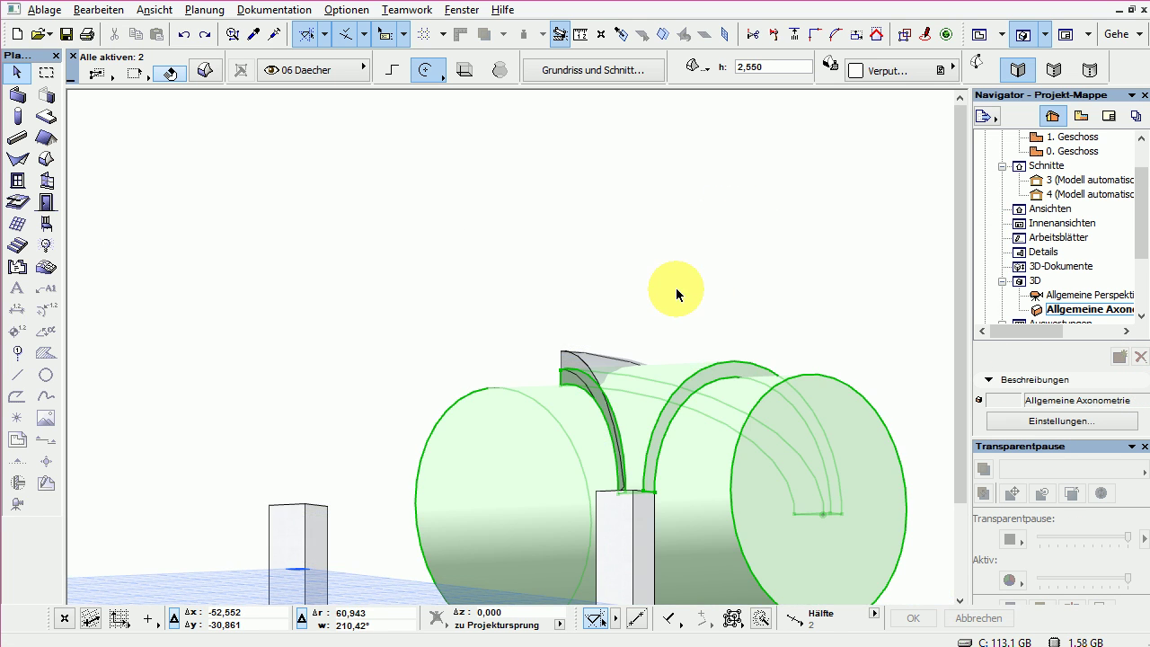
pyautogui.click(678, 217)
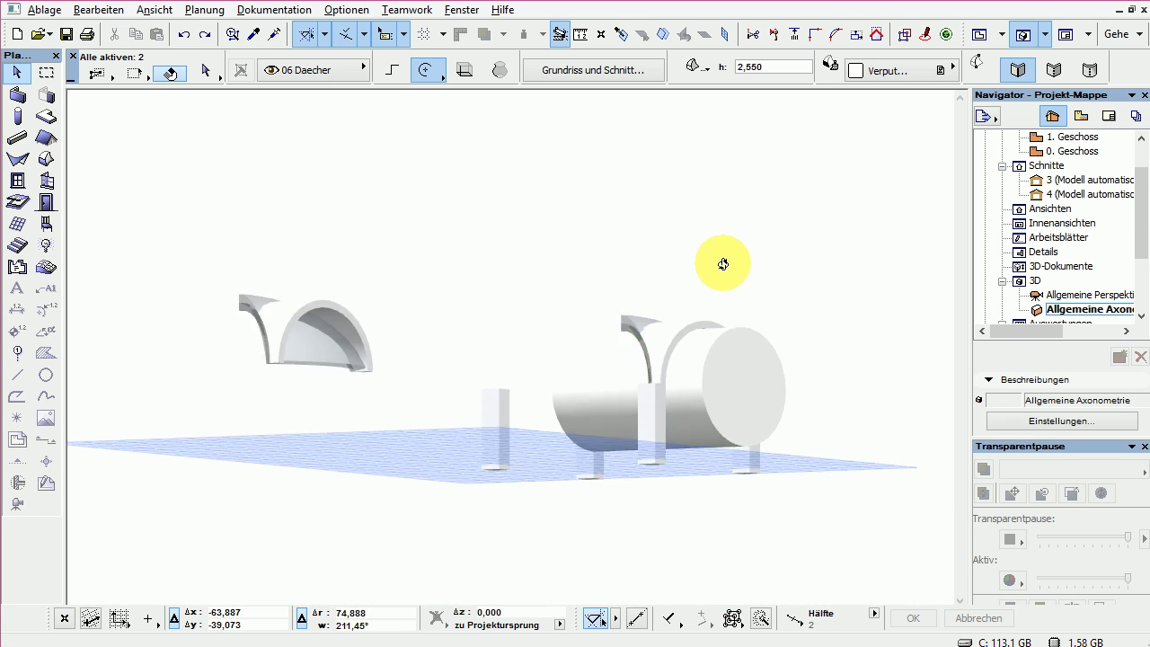
pyautogui.keyDown('shift'); pyautogui.moveTo(726, 262); pyautogui.dragTo(593, 457, button='middle'); pyautogui.keyUp('shift')
pyautogui.click(872, 206)
pyautogui.click(811, 362)
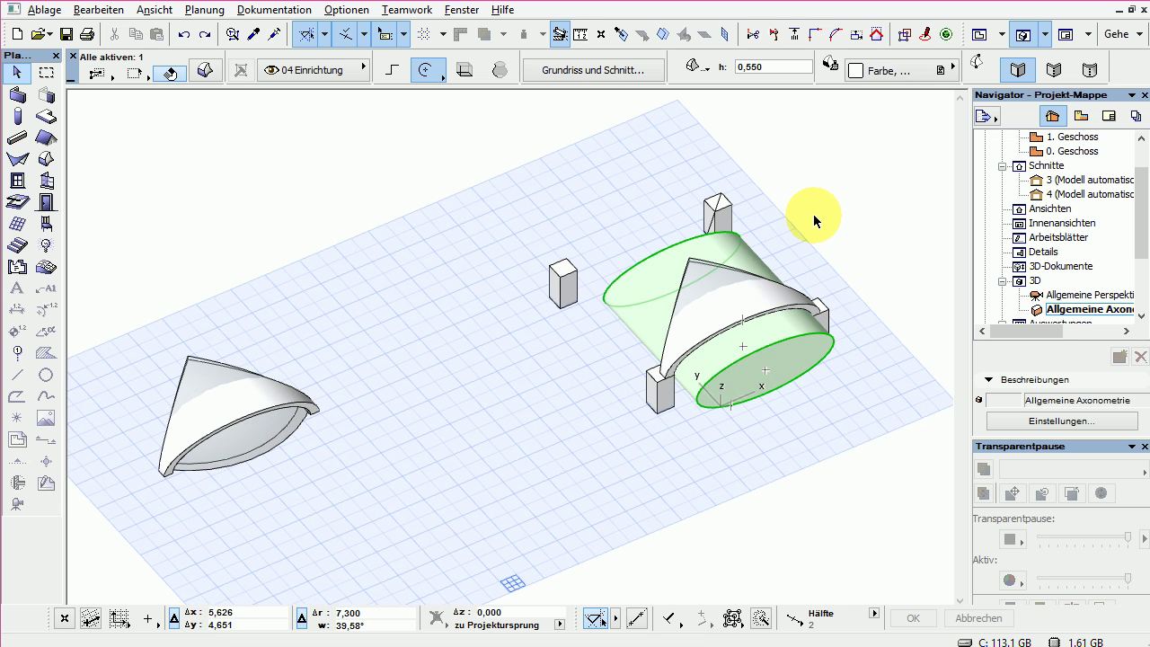
pyautogui.click(698, 275)
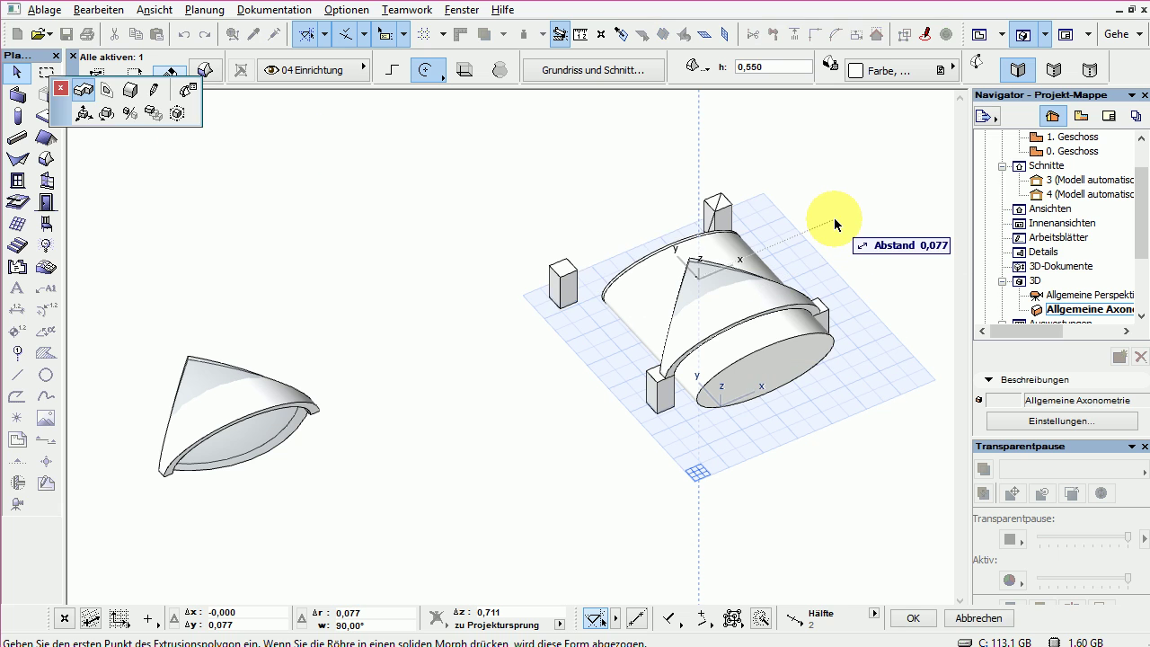
pyautogui.press('Escape')
pyautogui.press('Escape')
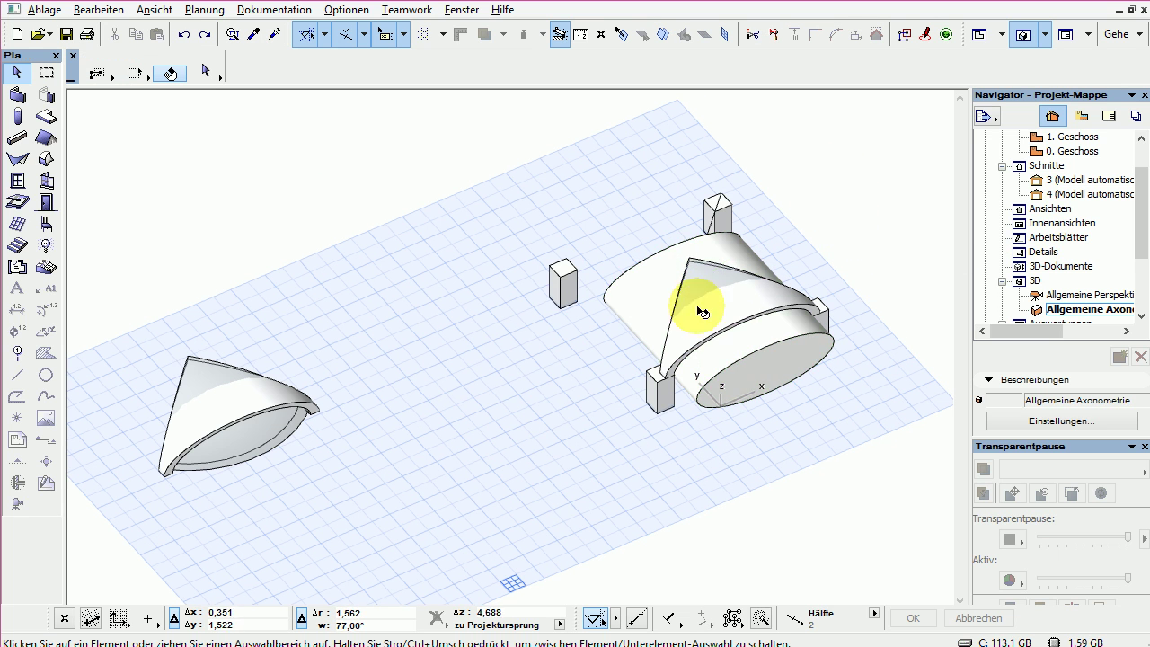
# Step: Unite the glass dome morph and the barrel morph over the cylinder with a Boolean union
pyautogui.scroll(4, 690, 268)
pyautogui.scroll(-3, 539, 219)
pyautogui.scroll(2, 595, 192)
pyautogui.scroll(-4, 584, 256)
pyautogui.keyDown('shift'); pyautogui.moveTo(588, 284); pyautogui.dragTo(652, 195, button='middle'); pyautogui.keyUp('shift')
pyautogui.click(585, 154)
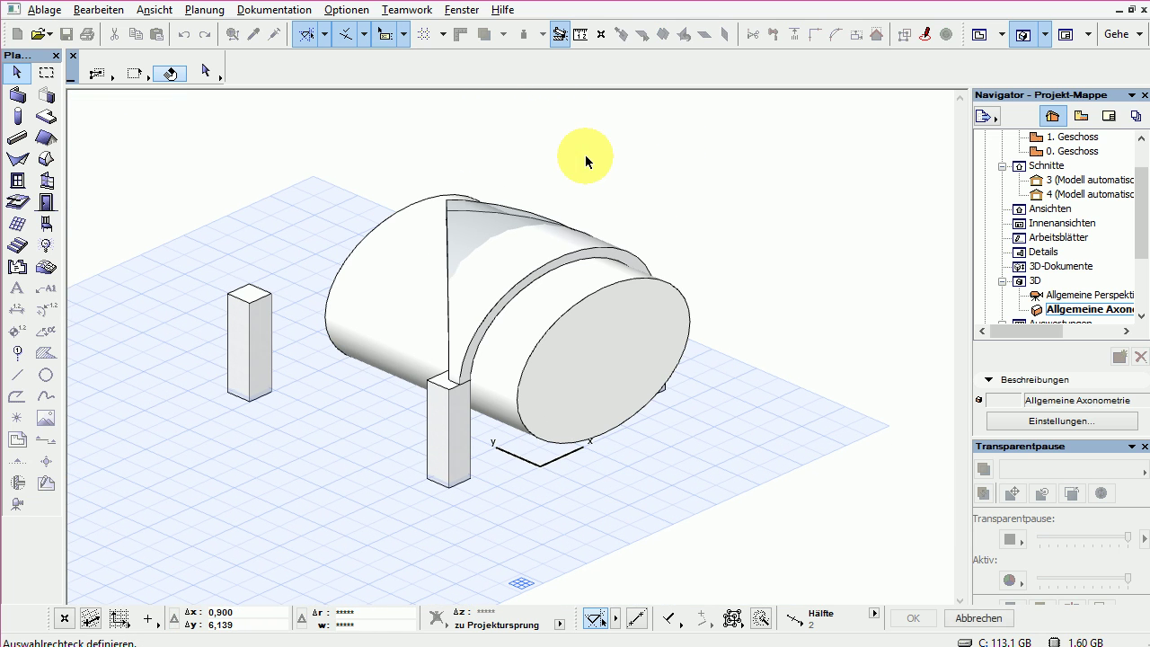
pyautogui.click(535, 184)
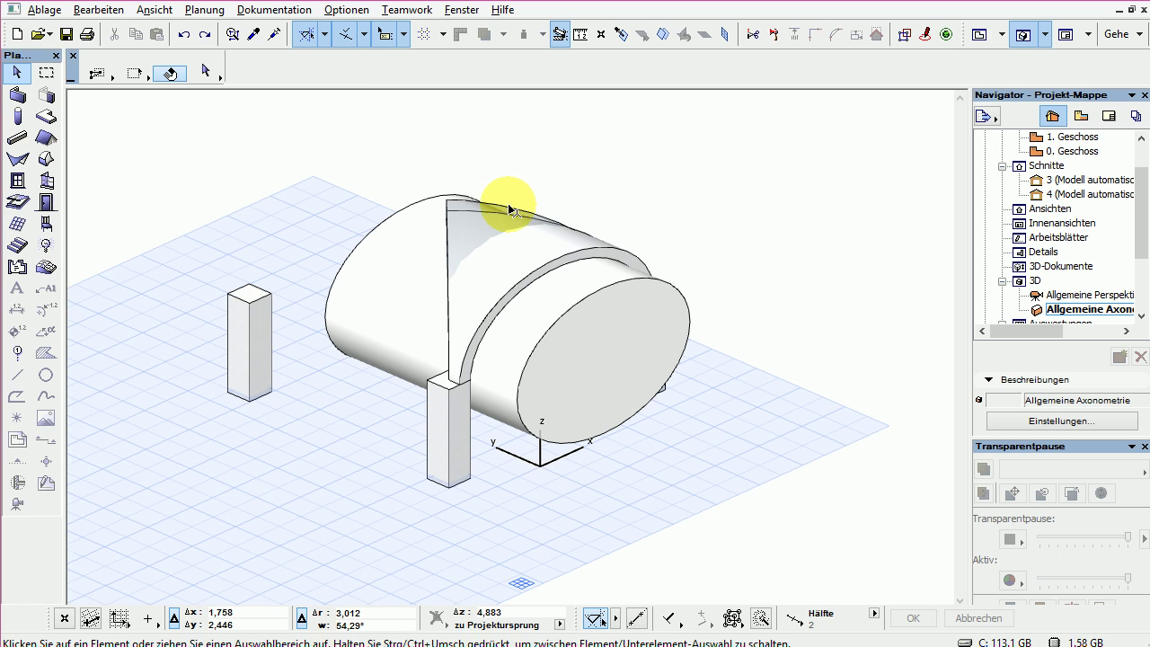
pyautogui.click(509, 210)
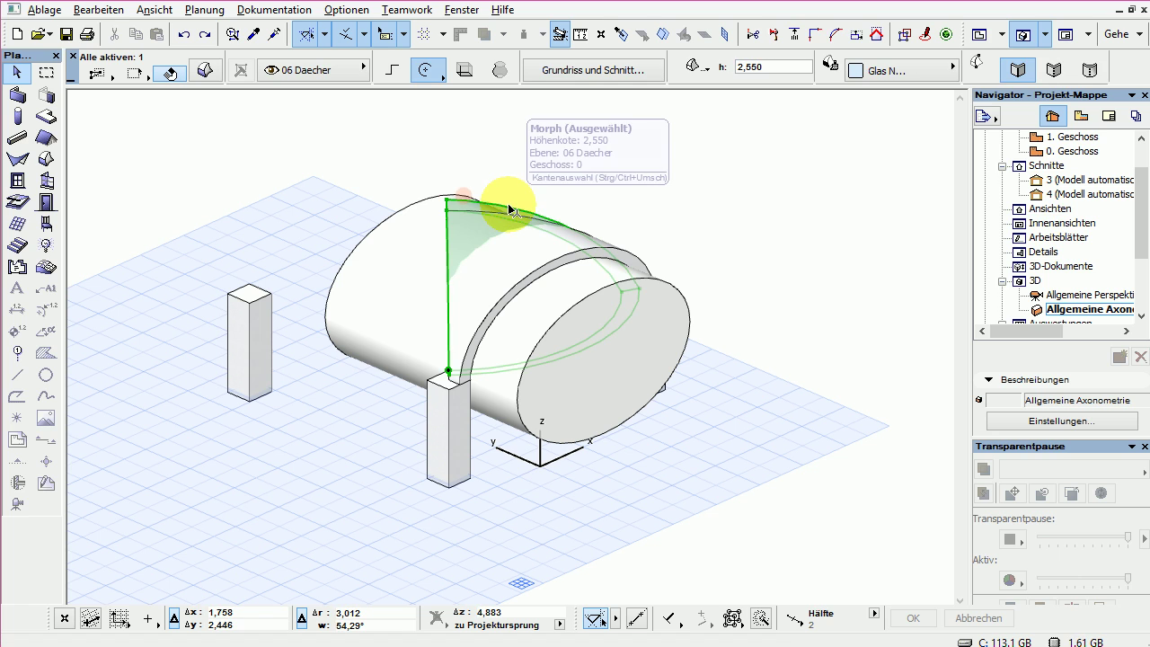
pyautogui.keyDown('shift'); pyautogui.click(628, 262); pyautogui.keyUp('shift')
pyautogui.rightClick(718, 167)
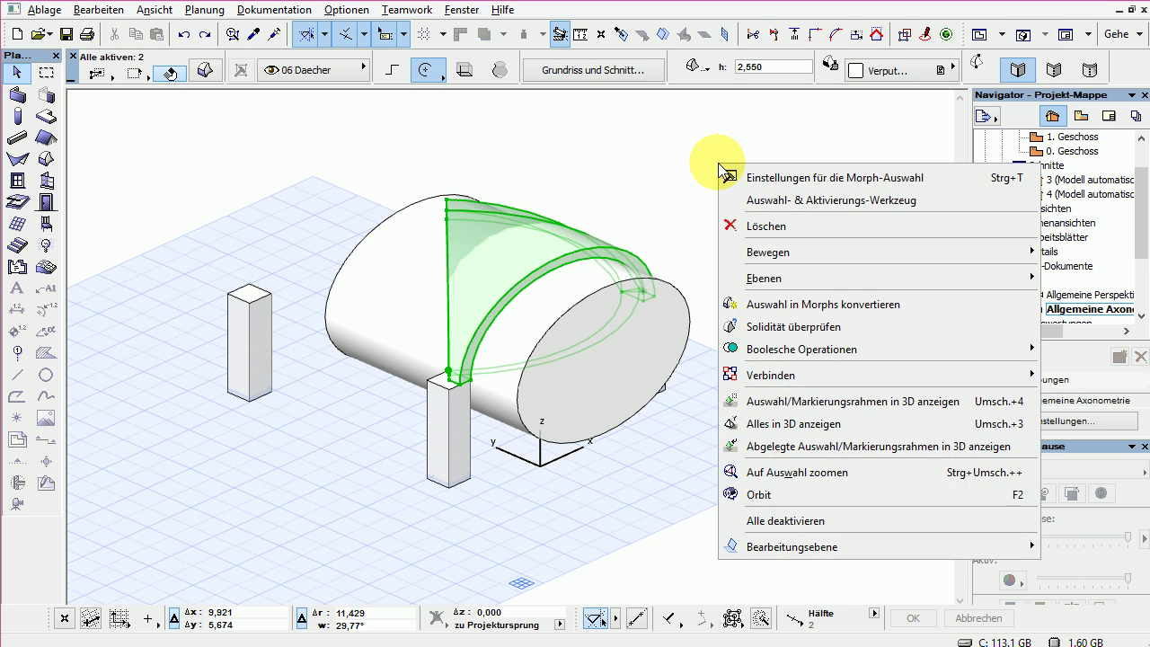
pyautogui.moveTo(808, 349)
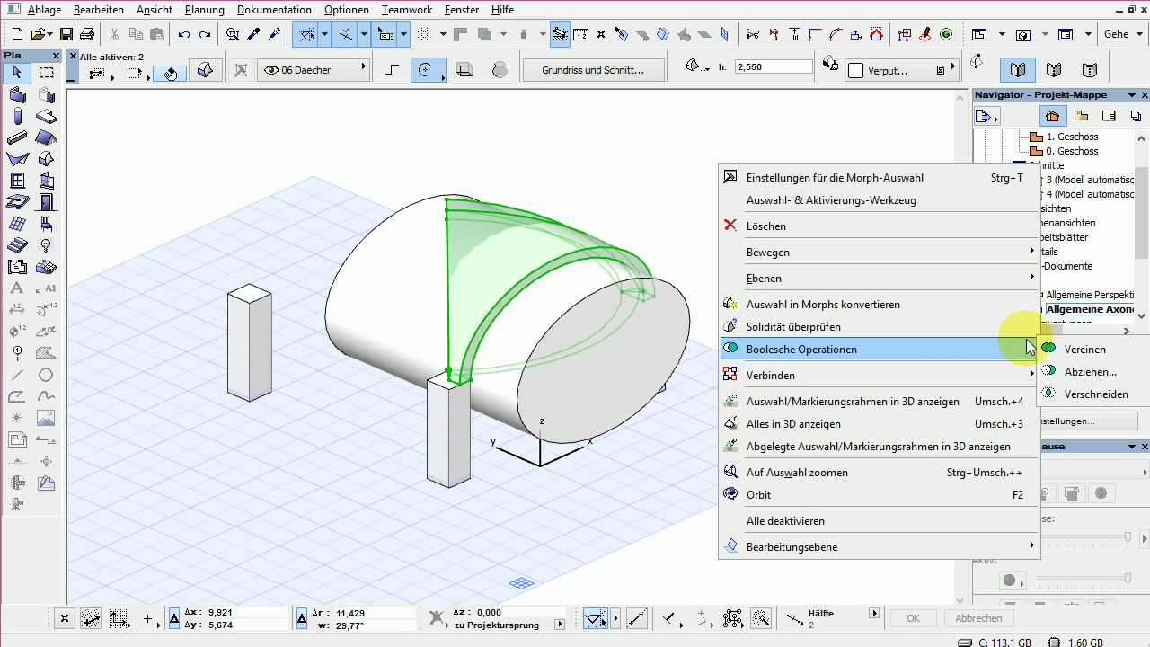
pyautogui.click(1073, 349)
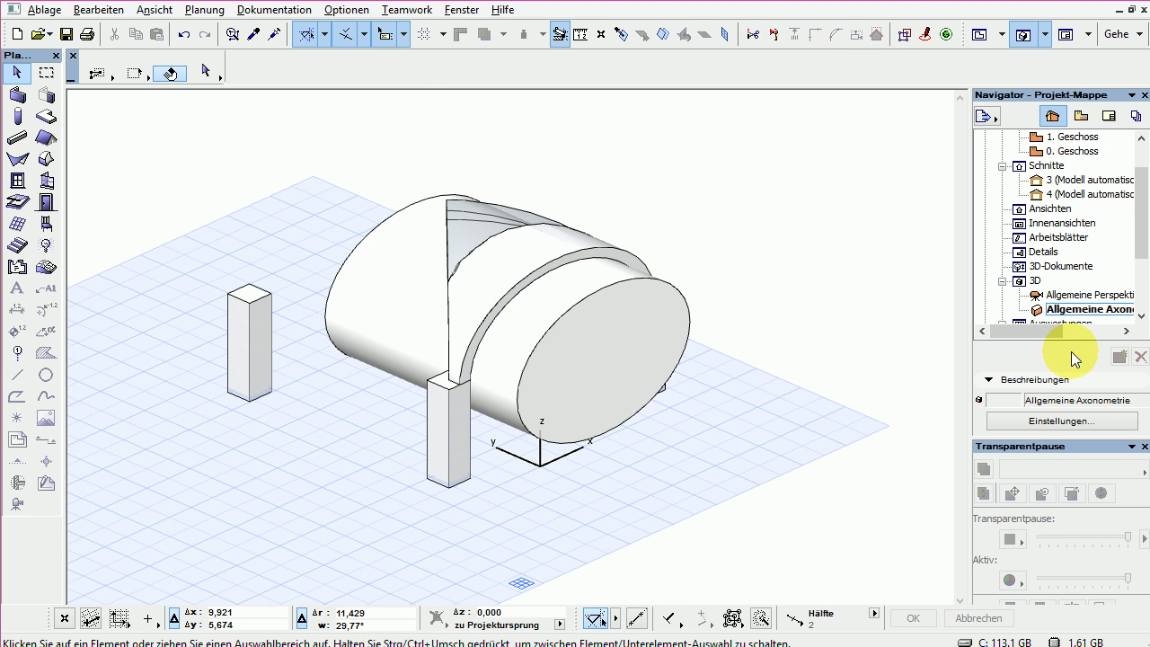
# Step: Try a Boolean subtraction with the cylinder and the united vault morph both selected
pyautogui.click(550, 240)
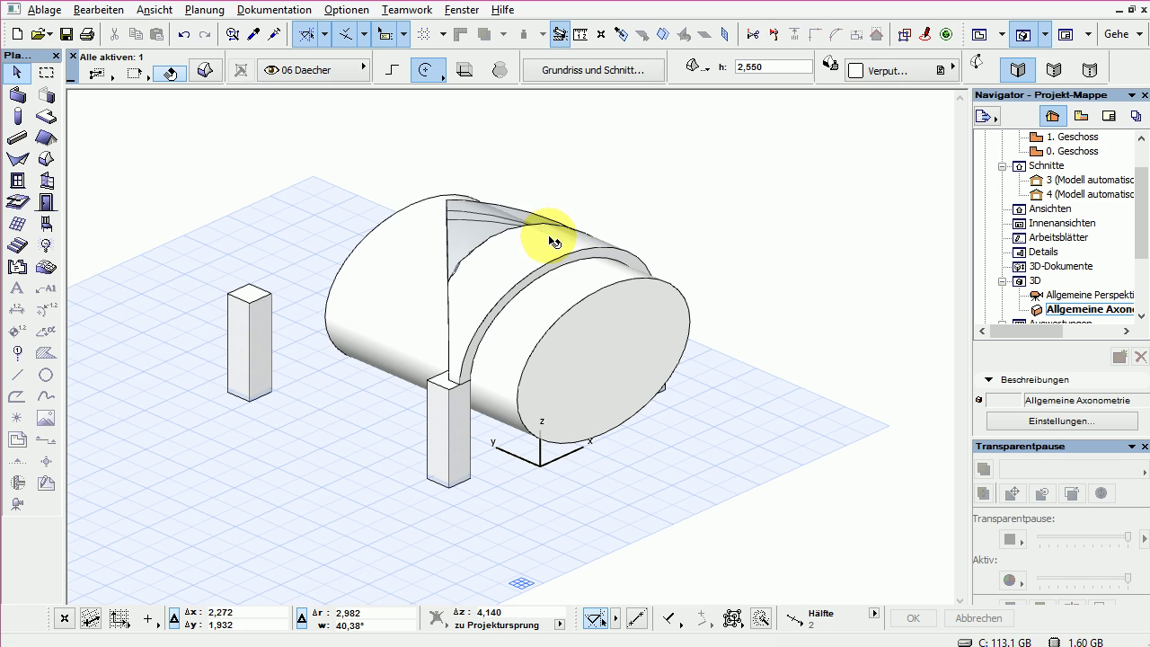
pyautogui.click(713, 180)
pyautogui.click(673, 303)
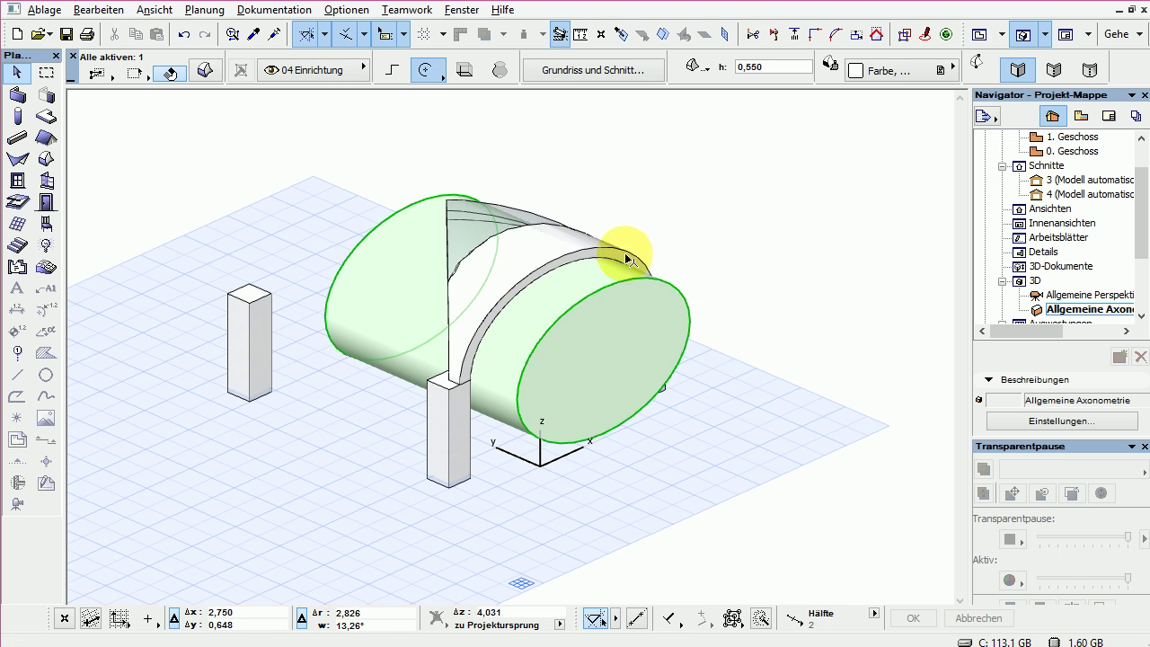
pyautogui.keyDown('shift'); pyautogui.click(584, 236); pyautogui.keyUp('shift')
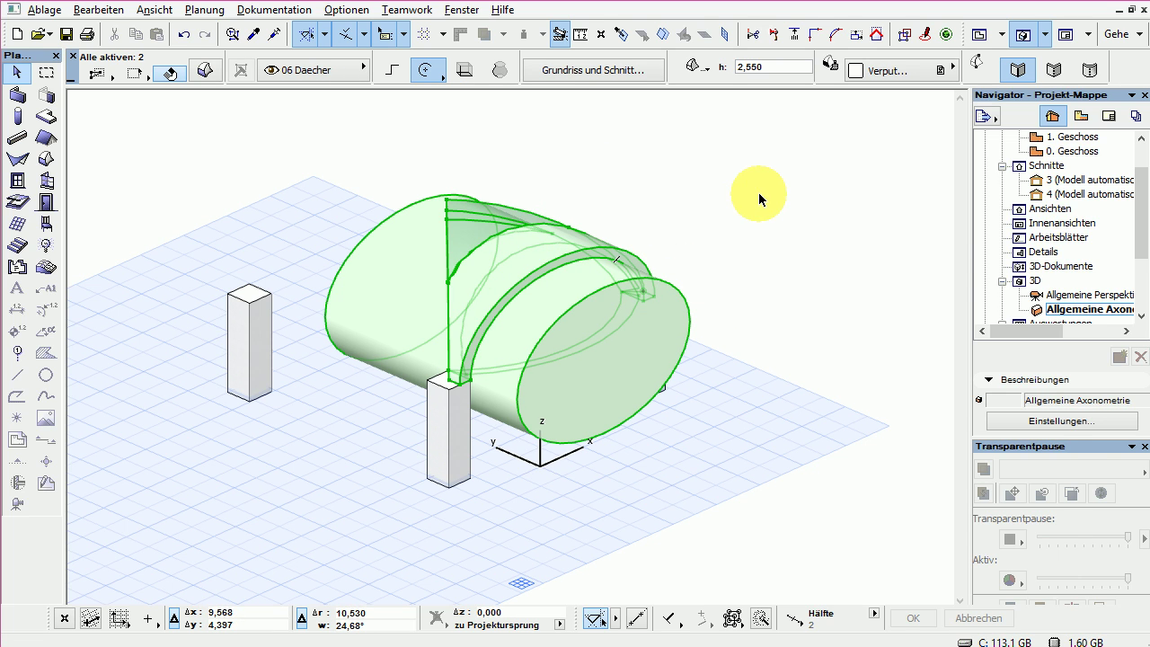
pyautogui.rightClick(759, 194)
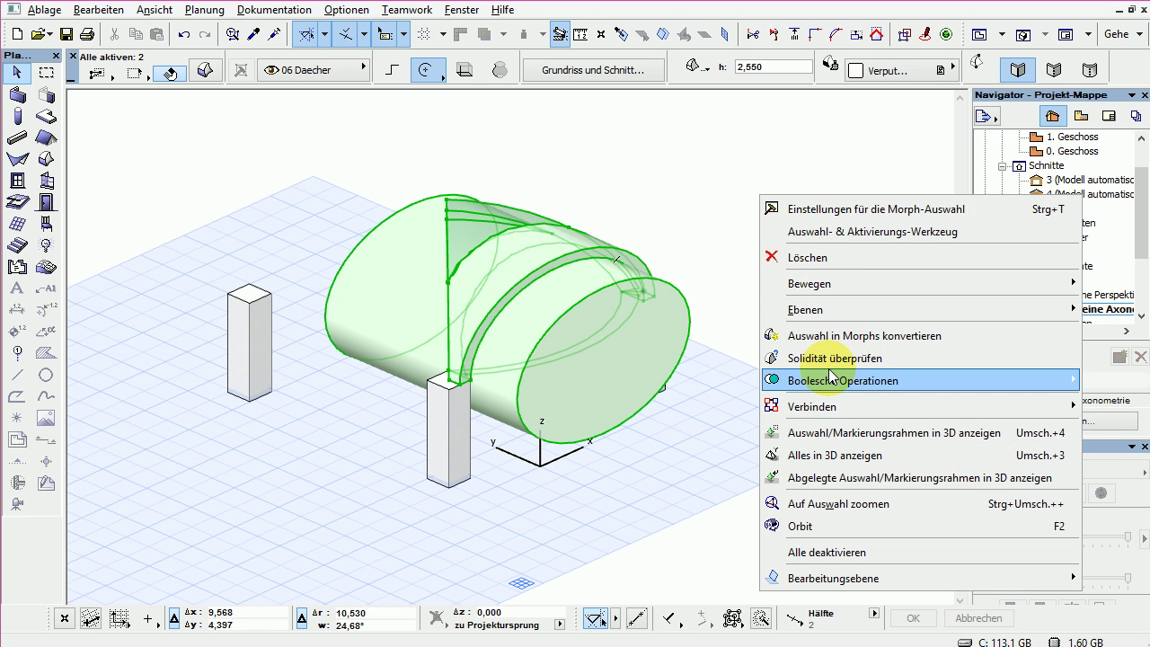
pyautogui.moveTo(827, 379)
pyautogui.click(1107, 404)
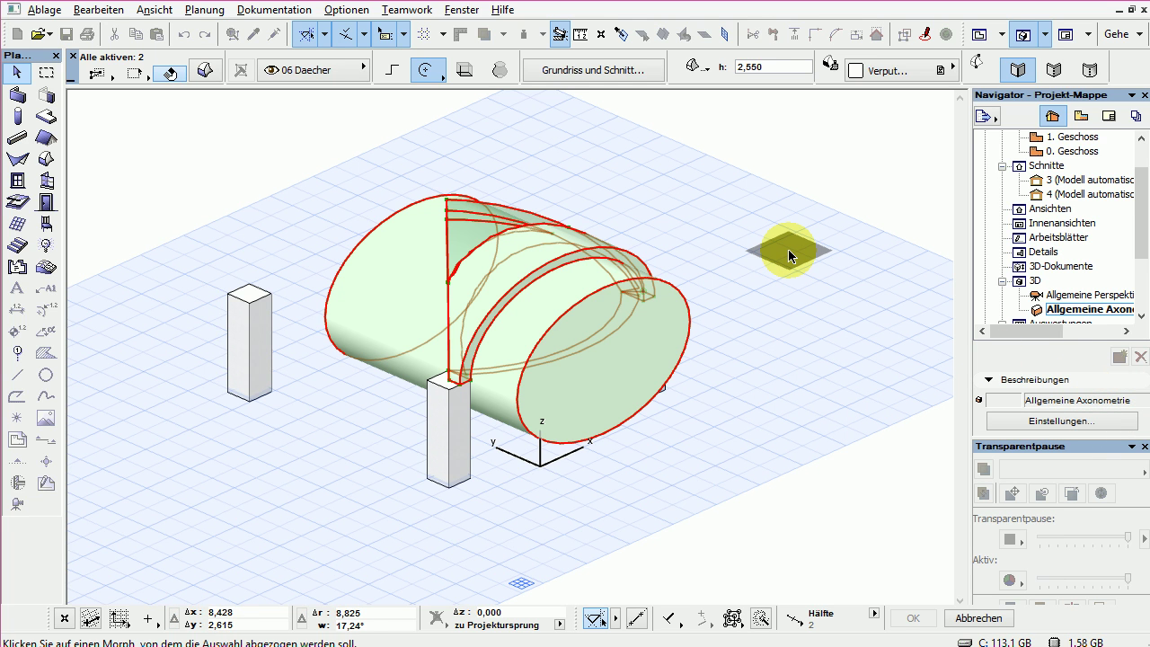
pyautogui.click(788, 249)
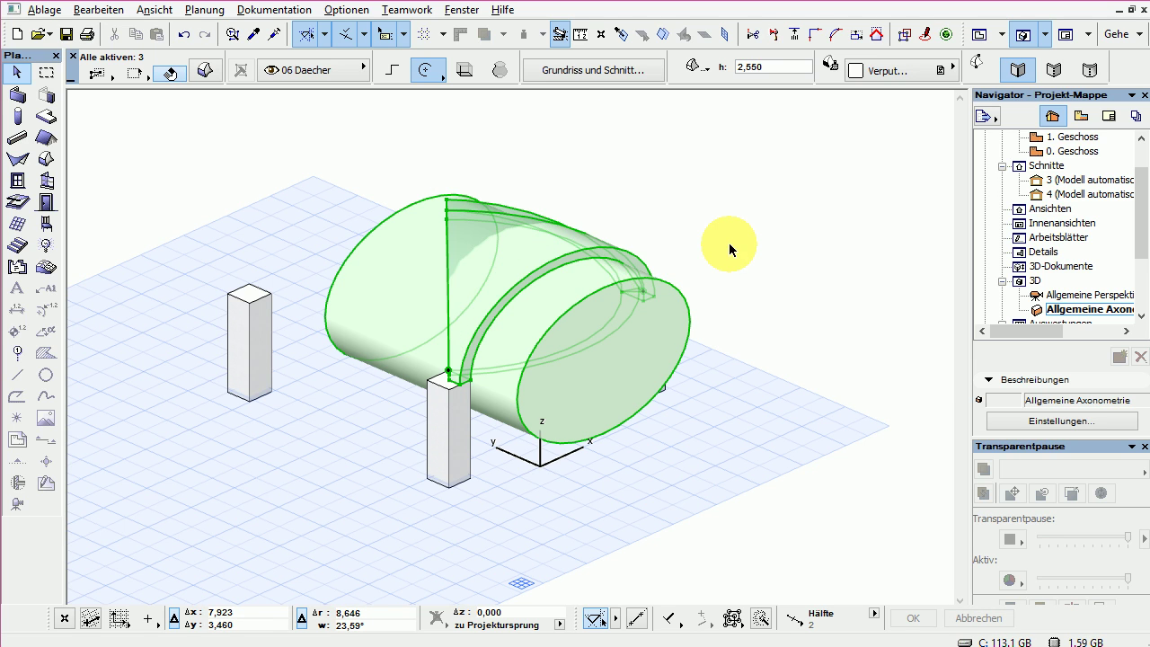
# Step: Unite the separate barrel morph and glass dome morph over the cylinder again with a Boolean union
pyautogui.click(729, 250)
pyautogui.click(516, 250)
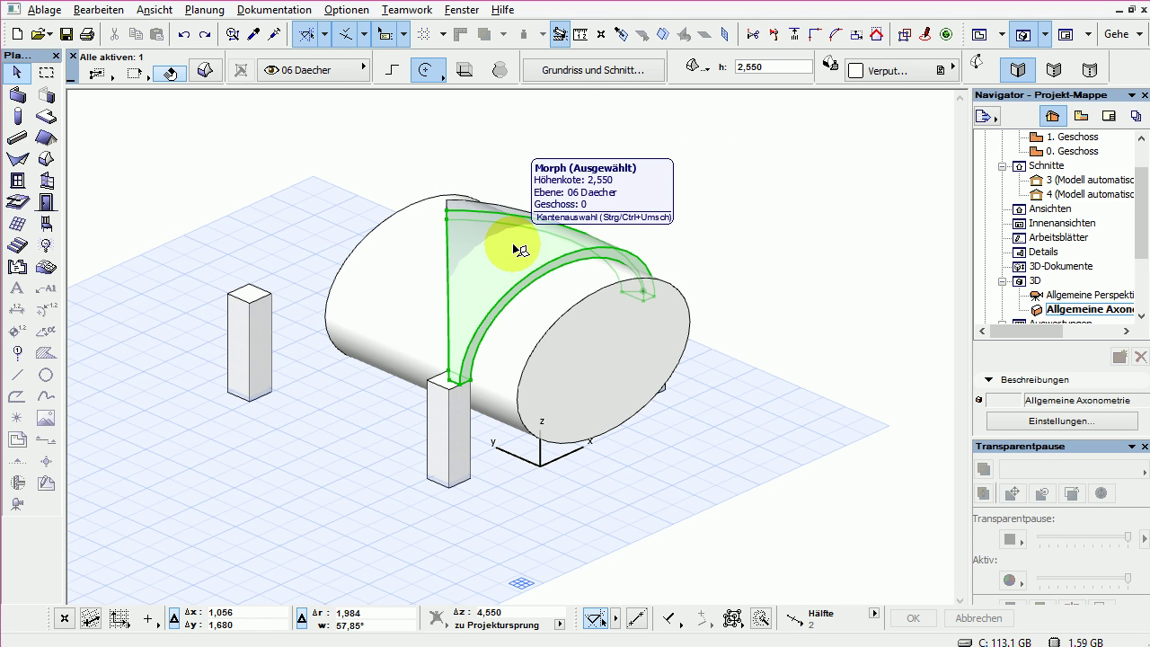
pyautogui.keyDown('shift'); pyautogui.click(460, 208); pyautogui.keyUp('shift')
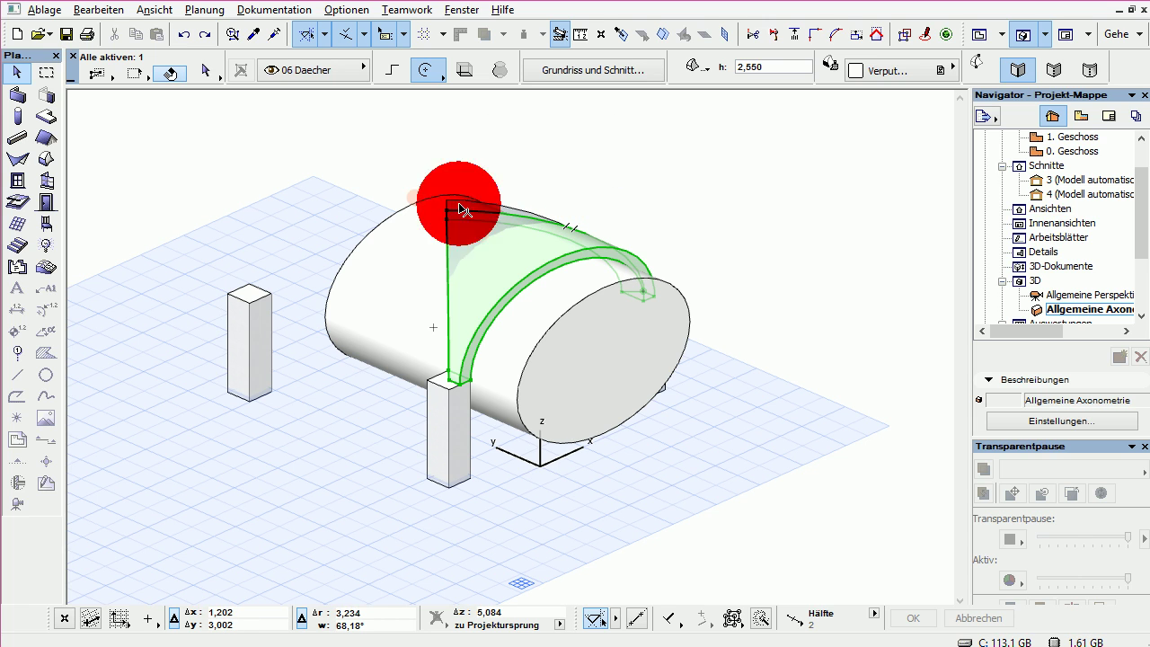
pyautogui.rightClick(687, 144)
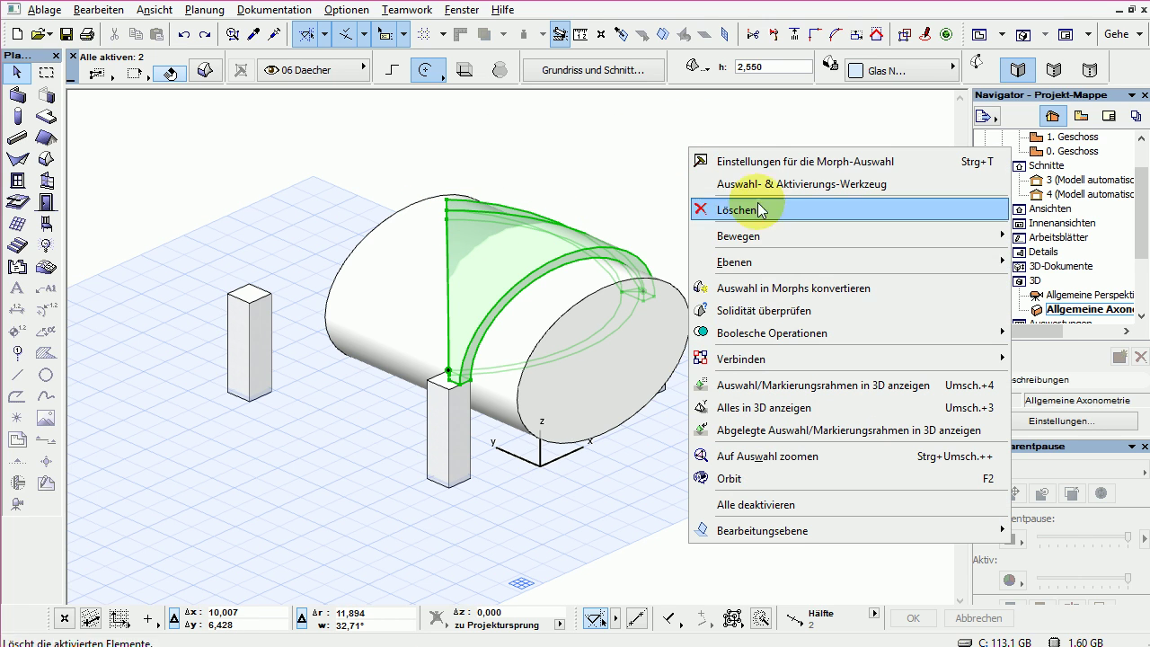
pyautogui.moveTo(812, 335)
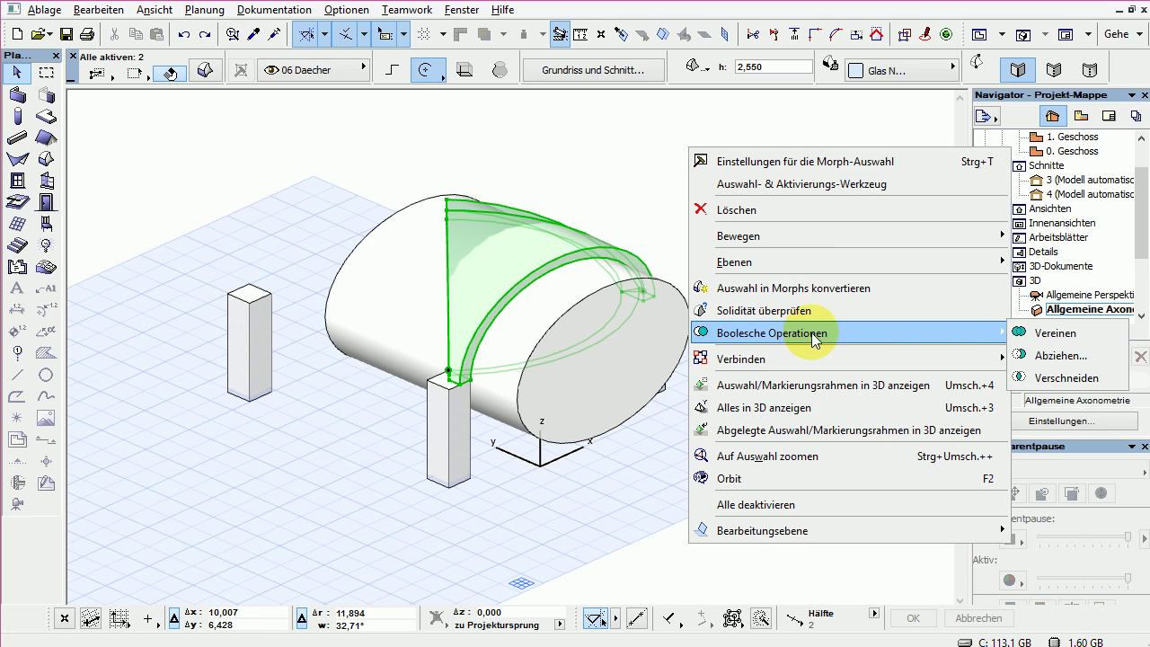
pyautogui.click(1049, 333)
pyautogui.click(790, 202)
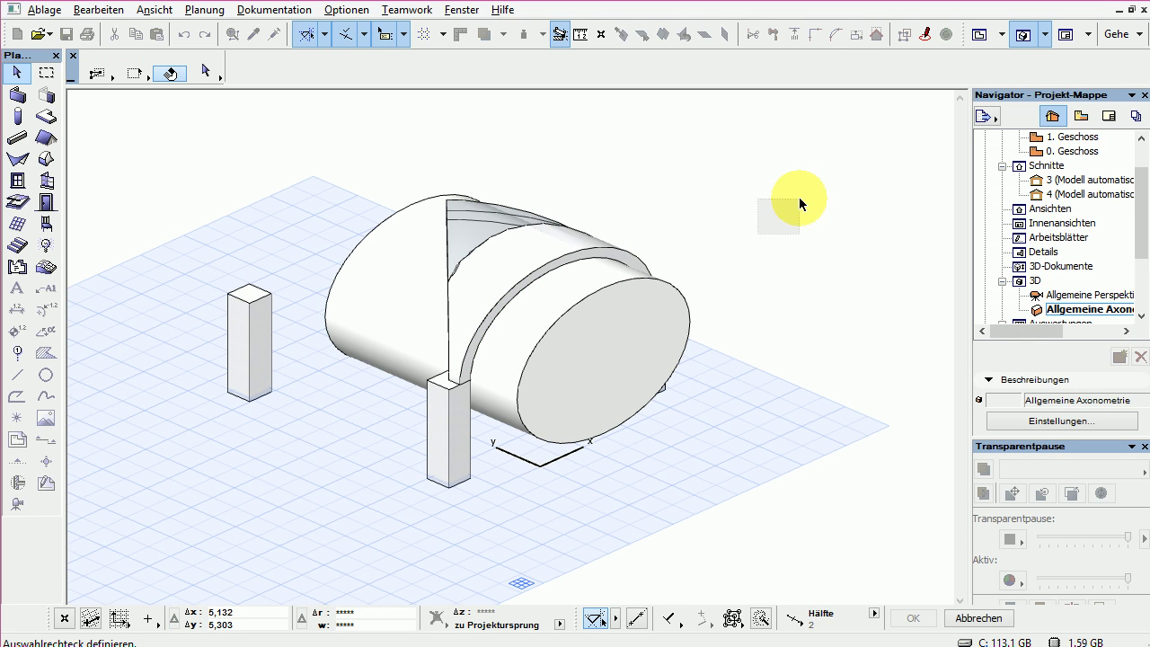
# Step: Try the Boolean subtraction again with both the united vault morph and the cylinder as the selection
pyautogui.click(481, 227)
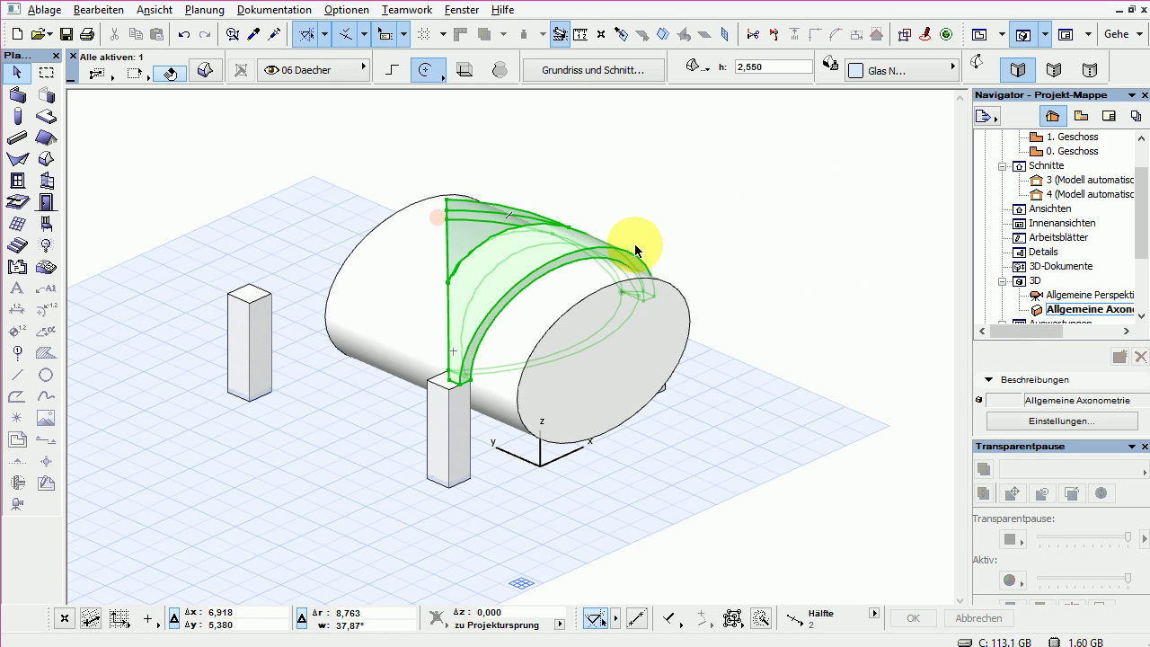
pyautogui.keyDown('shift'); pyautogui.click(689, 316); pyautogui.keyUp('shift')
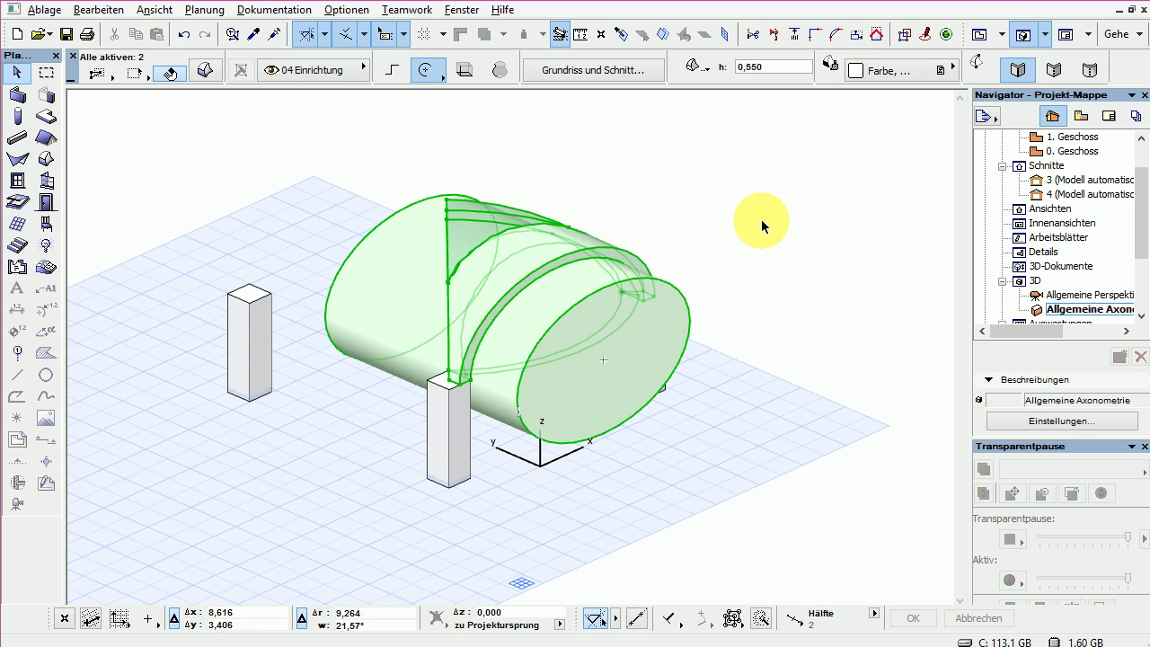
pyautogui.rightClick(764, 227)
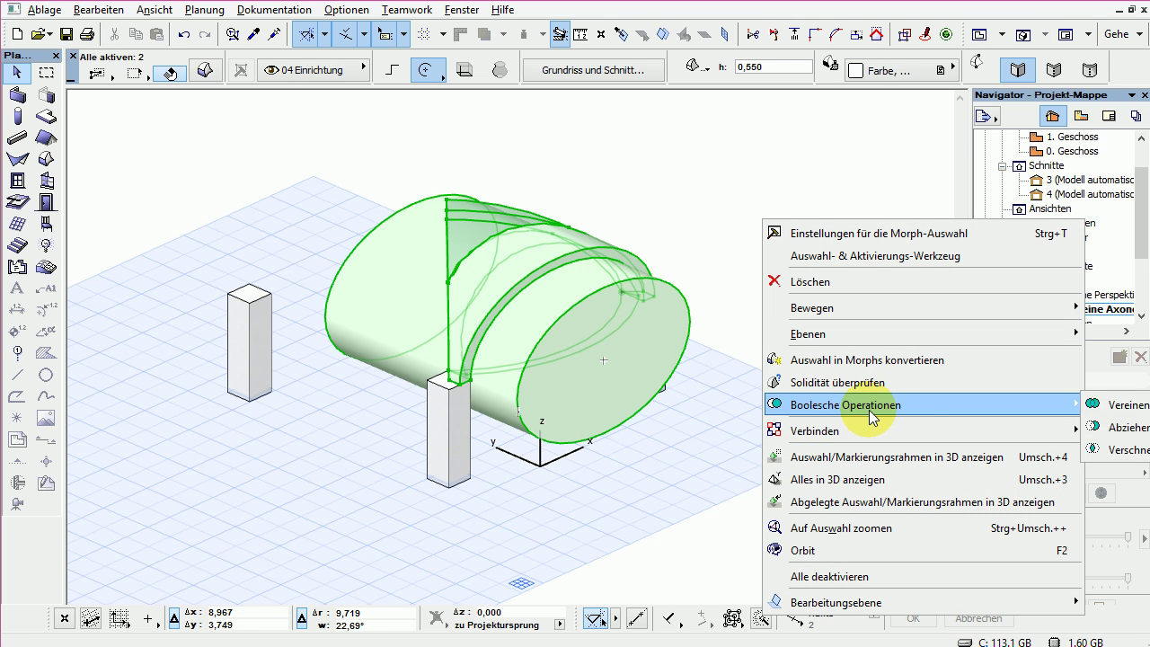
pyautogui.click(1128, 429)
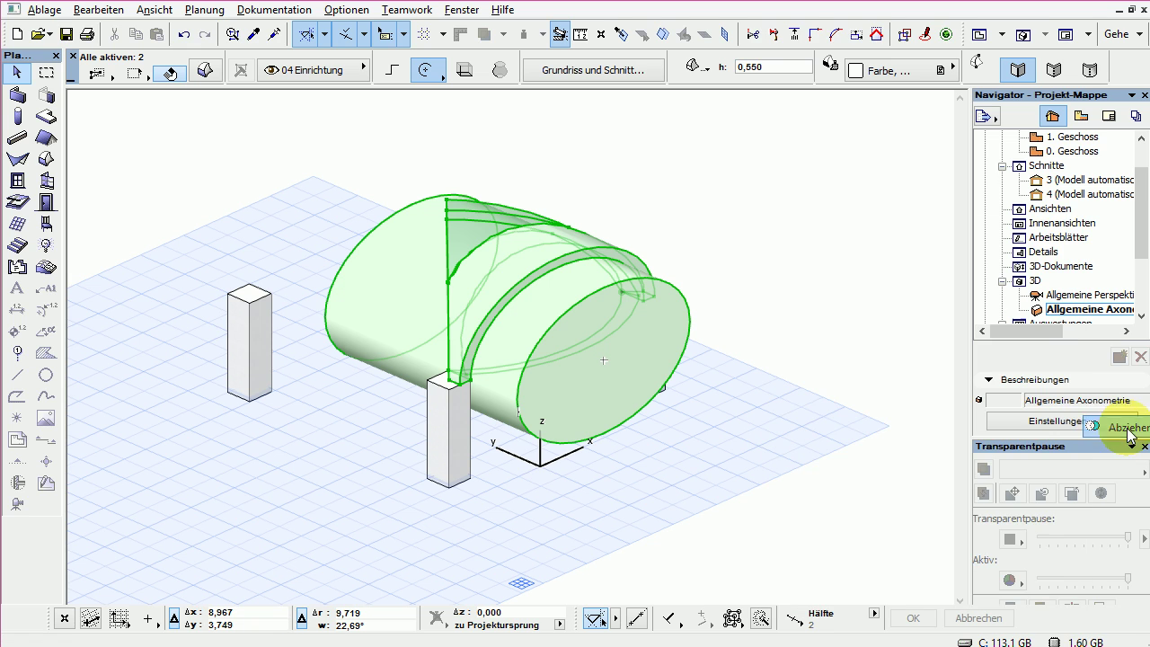
pyautogui.click(693, 313)
pyautogui.click(770, 473)
pyautogui.click(510, 261)
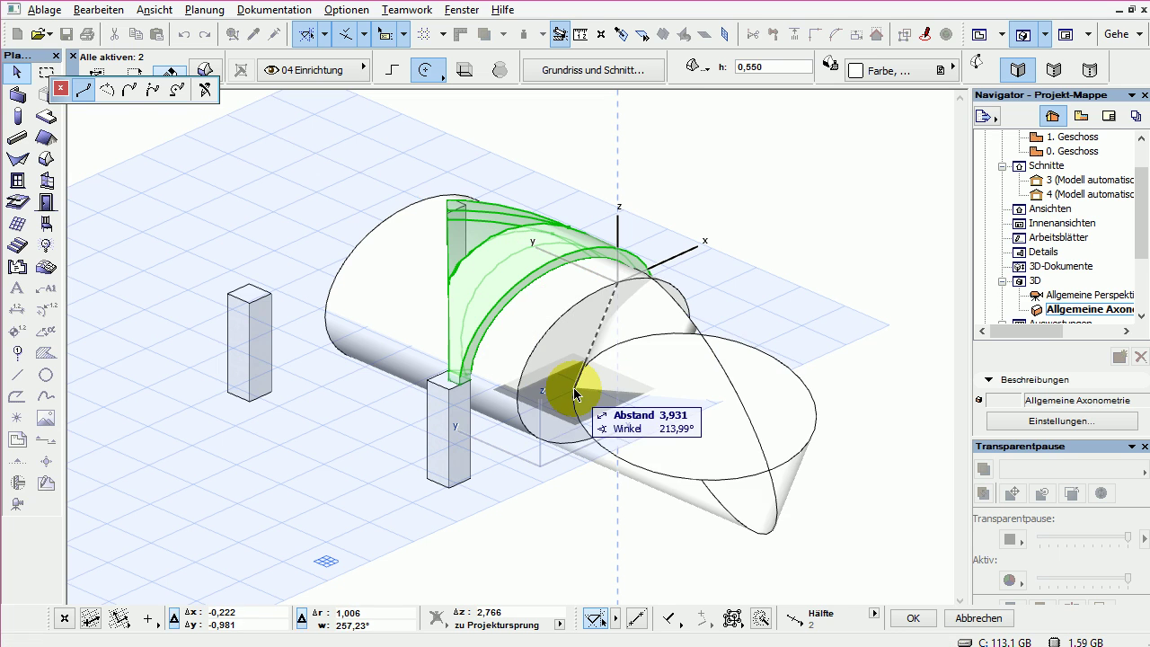
pyautogui.doubleClick(573, 392)
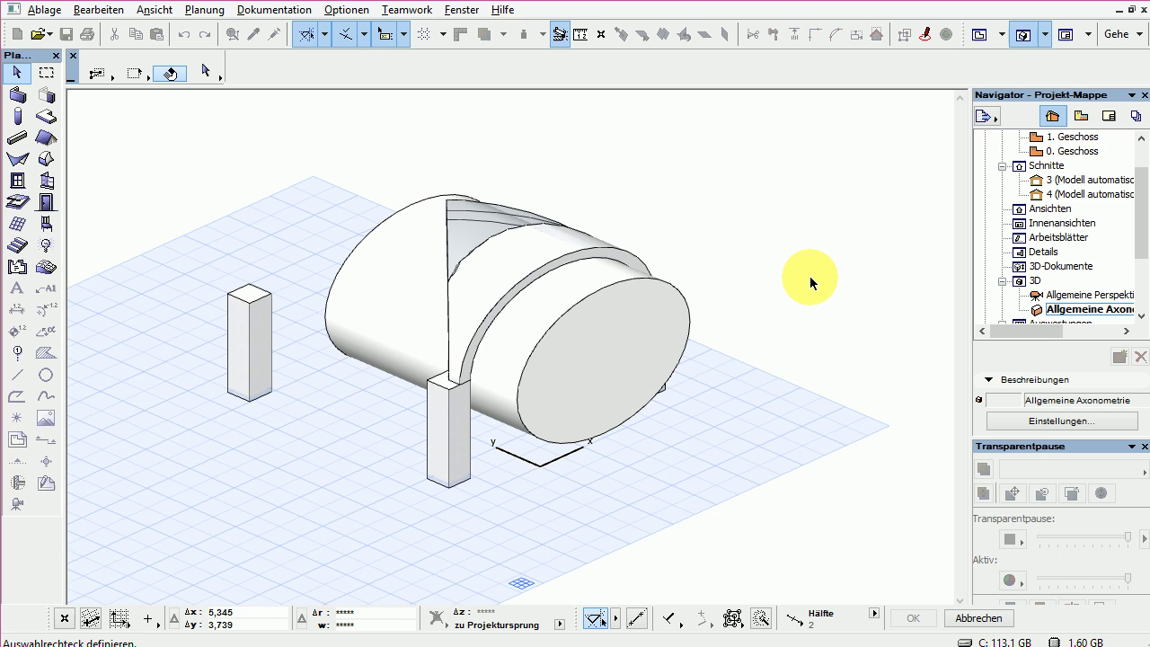
# Step: Subtract the cylinder from the united vault morph, with only the cylinder selected and the vault as target
pyautogui.click(662, 174)
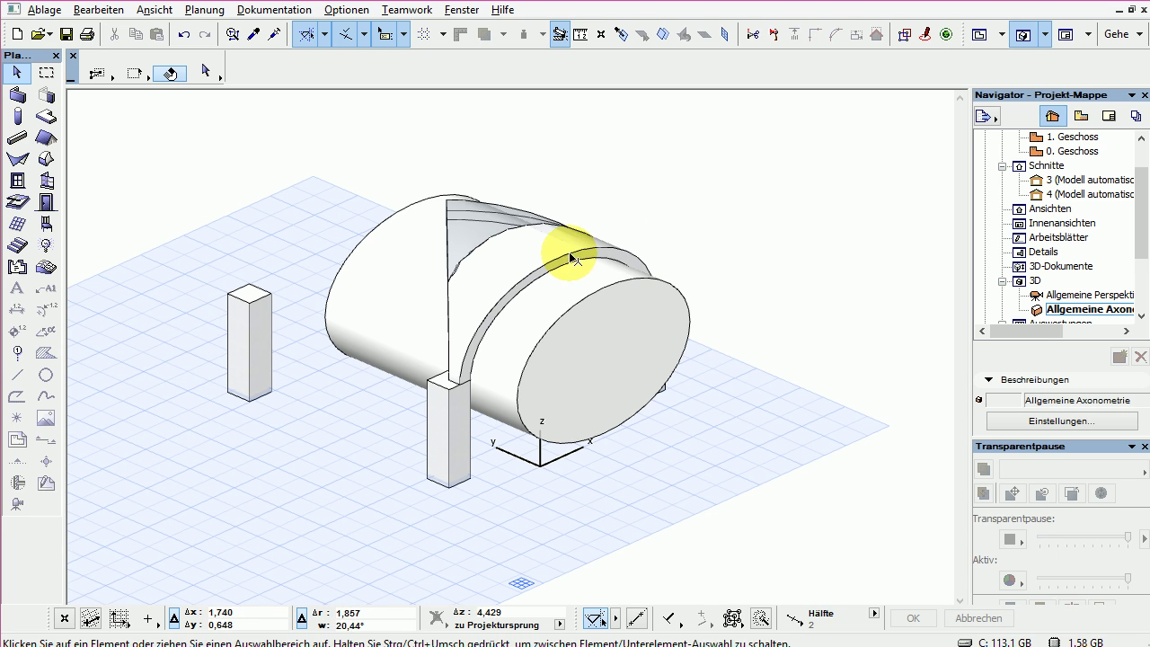
pyautogui.click(507, 222)
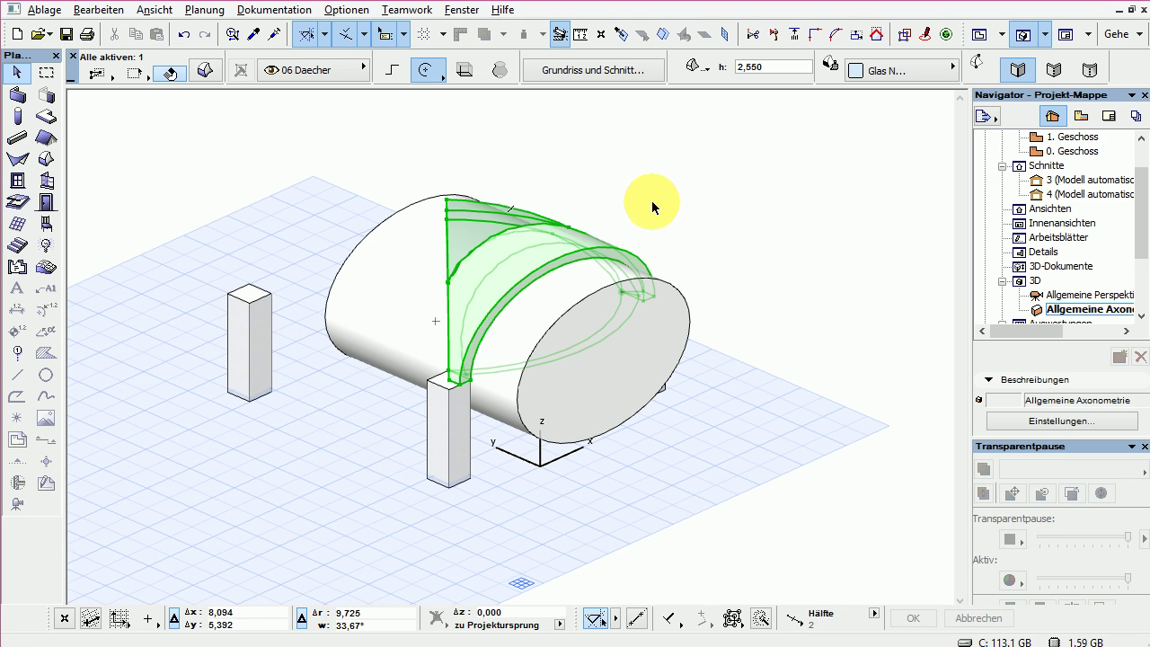
pyautogui.click(734, 225)
pyautogui.click(680, 308)
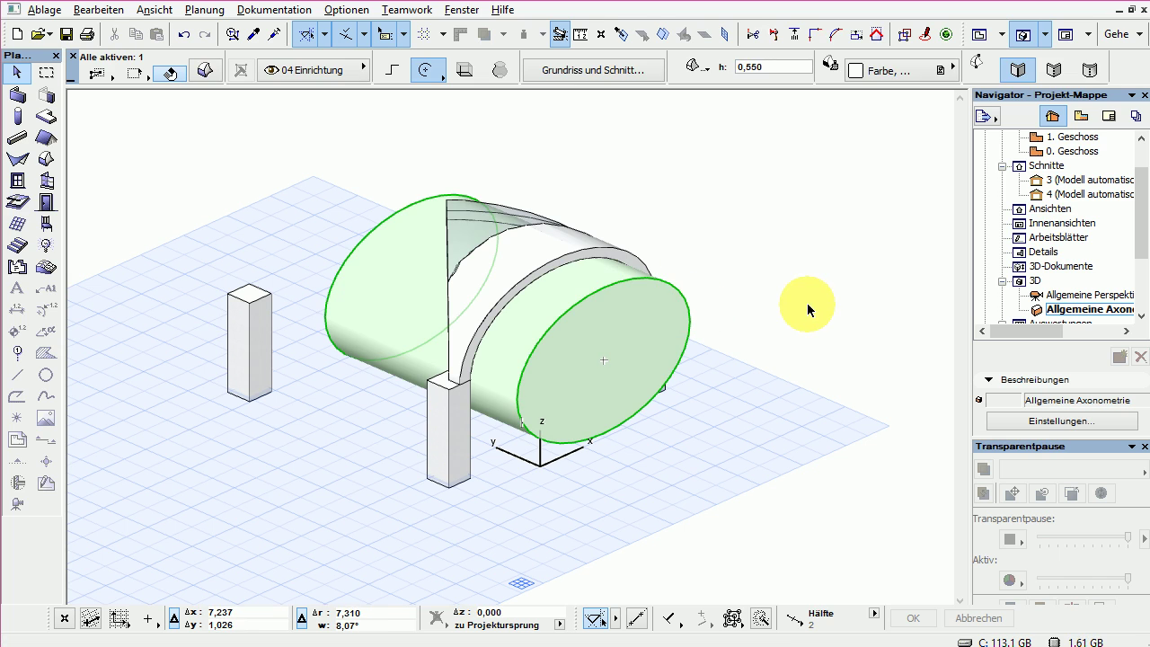
pyautogui.click(818, 272)
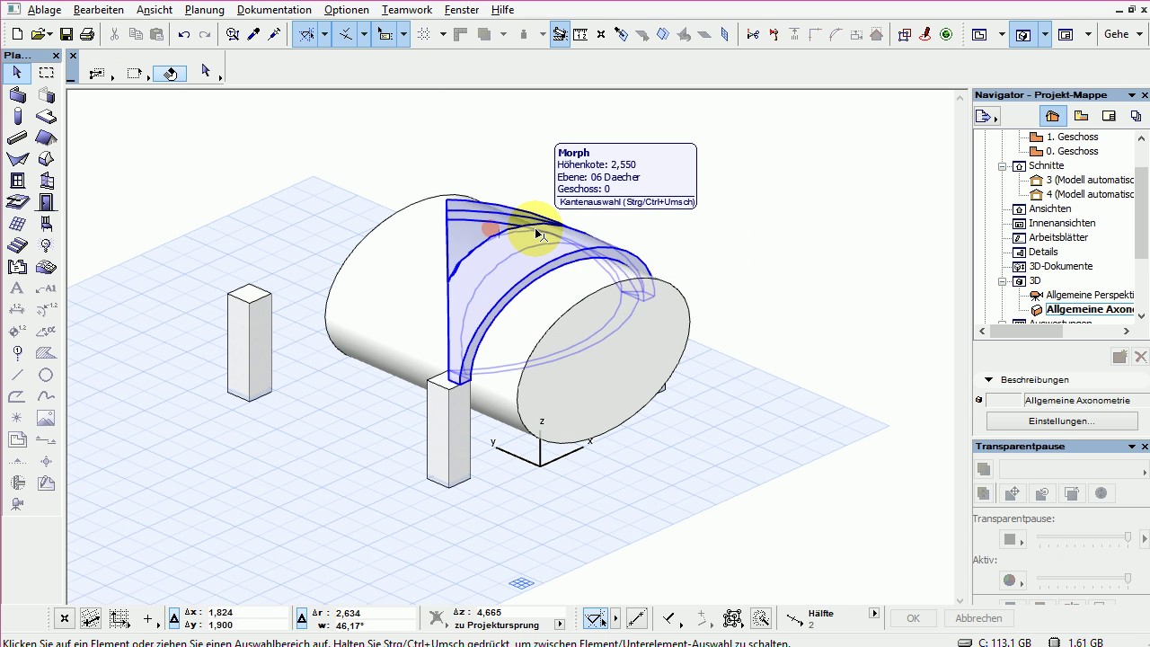
pyautogui.click(680, 302)
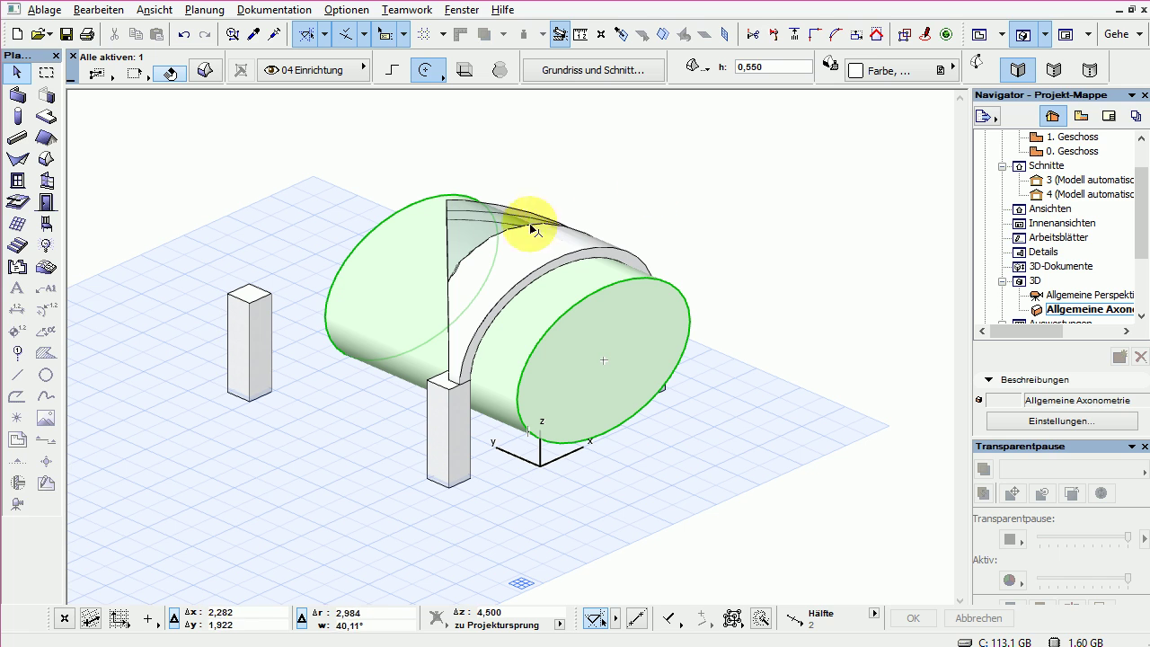
pyautogui.rightClick(683, 169)
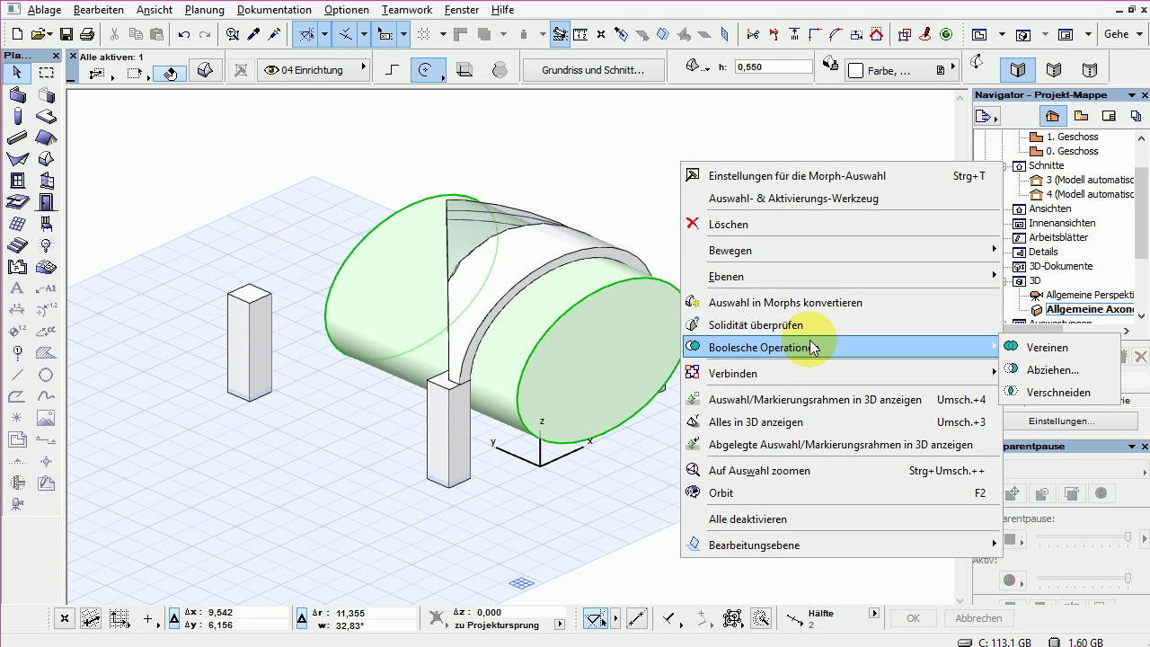
pyautogui.click(1065, 370)
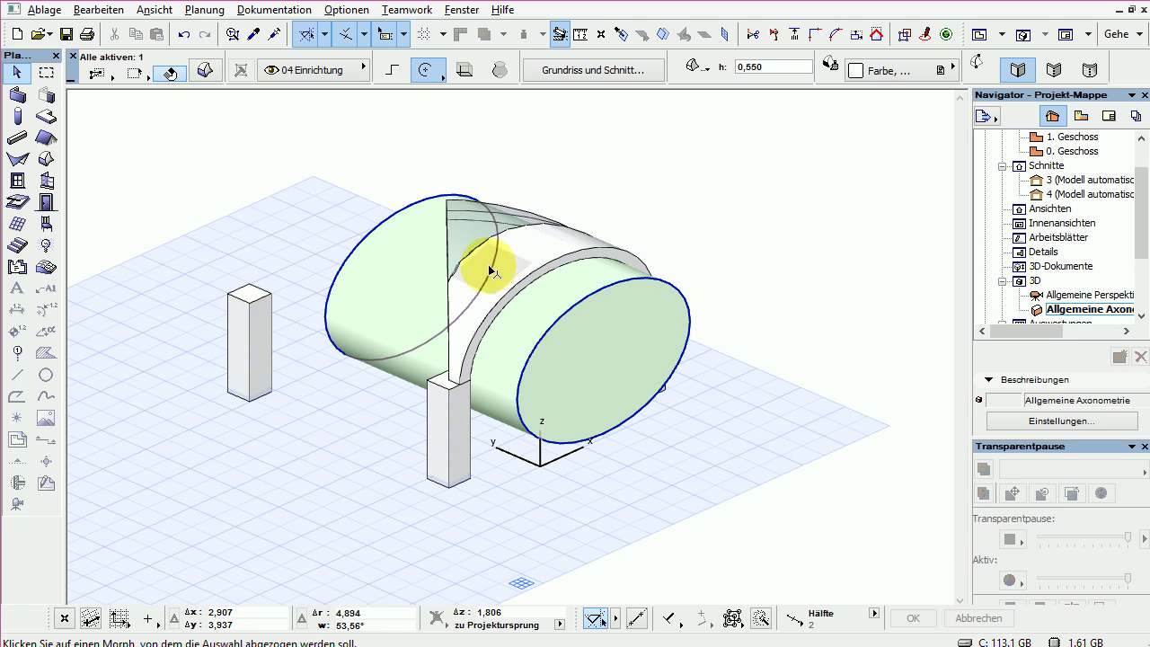
pyautogui.click(530, 254)
# Step: Inspect the underside of the cut vault from a low frontal view between the columns
pyautogui.keyDown('shift'); pyautogui.moveTo(689, 286); pyautogui.dragTo(655, 282, button='middle'); pyautogui.keyUp('shift')
pyautogui.keyDown('shift'); pyautogui.moveTo(443, 289); pyautogui.dragTo(466, 236, button='middle'); pyautogui.keyUp('shift')
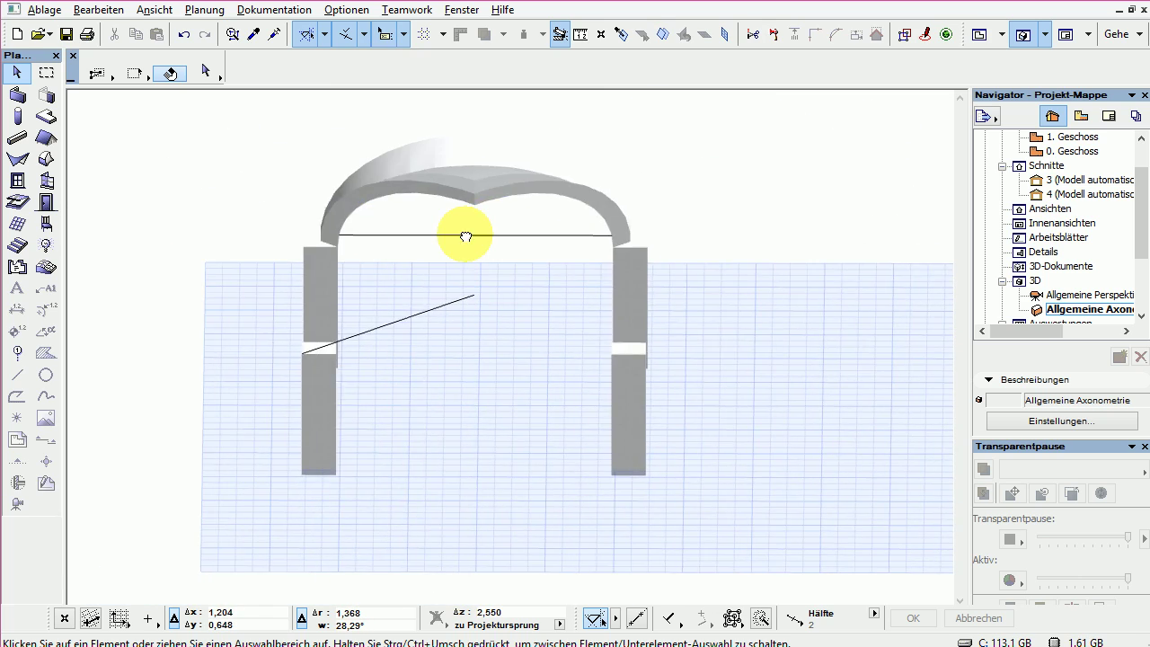
pyautogui.scroll(5, 466, 236)
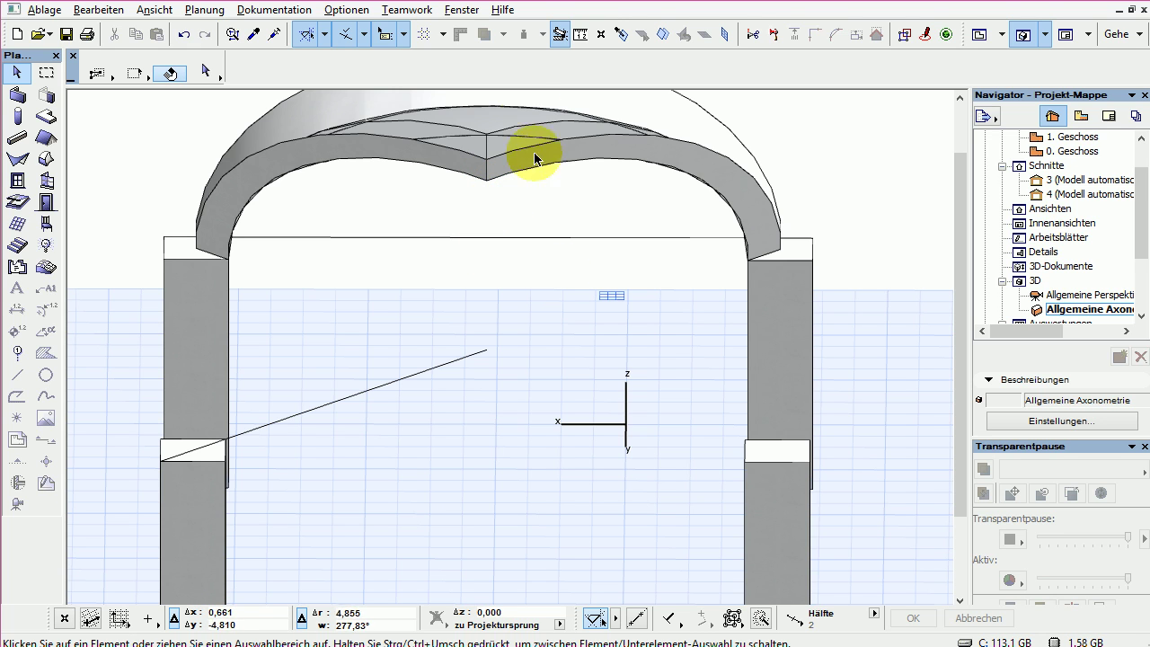
pyautogui.scroll(-3, 604, 246)
pyautogui.scroll(-3, 604, 246)
pyautogui.keyDown('shift'); pyautogui.moveTo(811, 216); pyautogui.dragTo(965, 435, button='middle'); pyautogui.keyUp('shift')
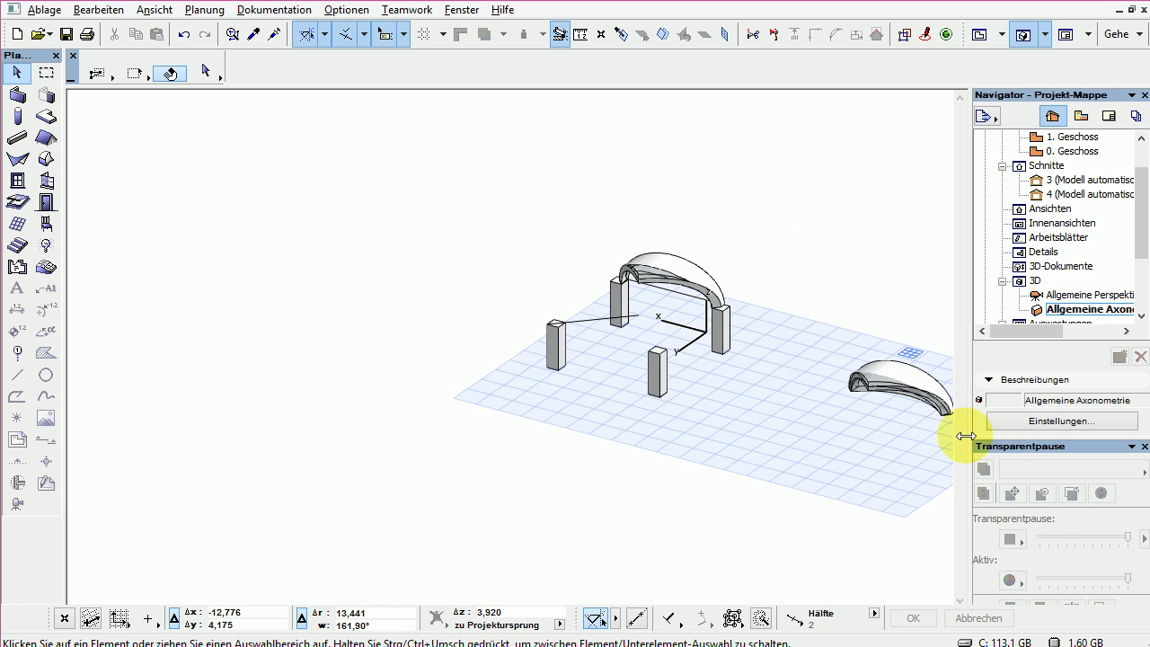
# Step: Drag a copy of the spare shell from its lower axis point to the free end of the guide line beneath the cut vault
pyautogui.click(867, 384)
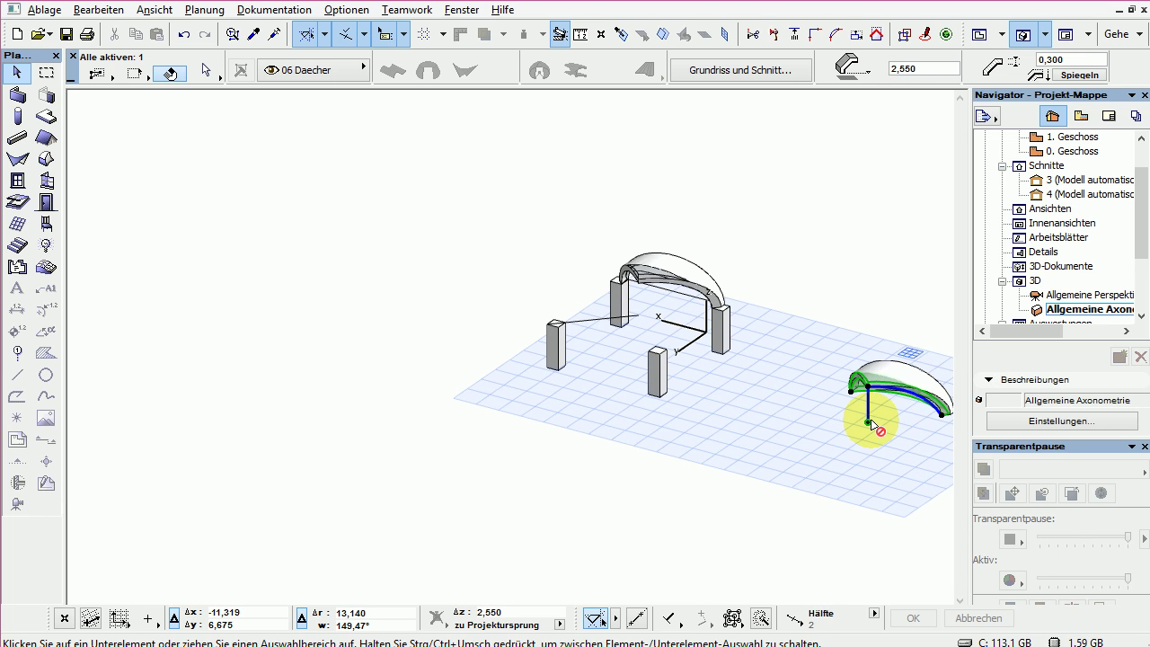
pyautogui.hotkey('ctrl', 'shift', 'd')
pyautogui.click(868, 423)
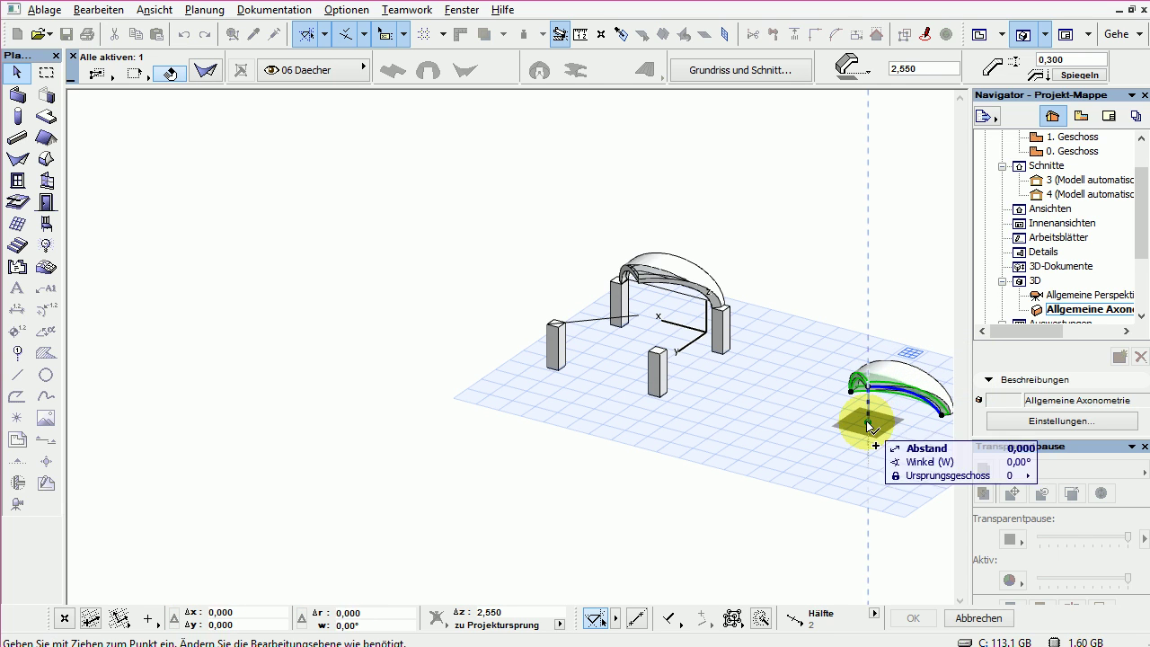
pyautogui.click(640, 324)
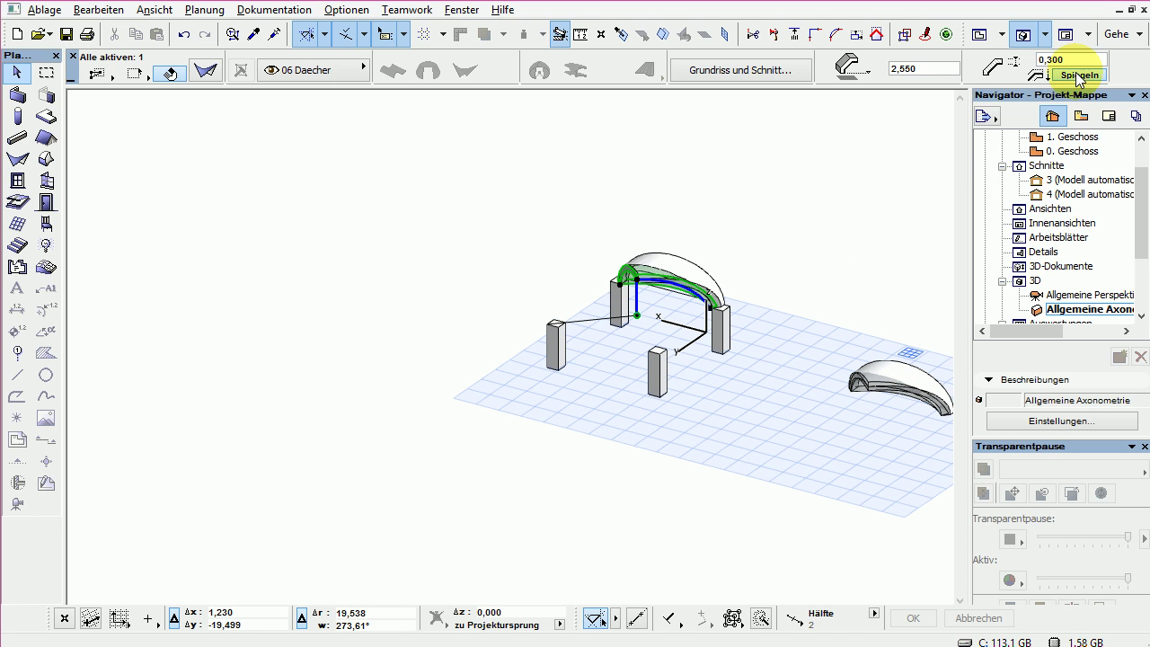
# Step: Reposition the copied shell so its lower axis point sits exactly on the guide line's endpoint under the vault
pyautogui.scroll(6, 626, 263)
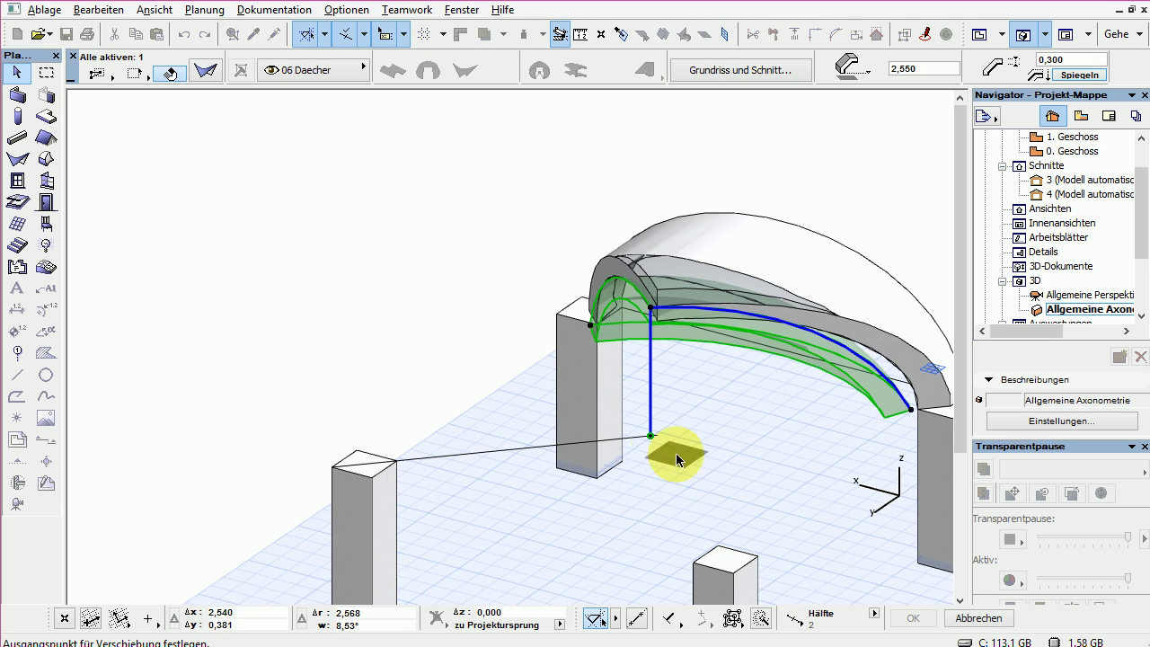
pyautogui.click(650, 438)
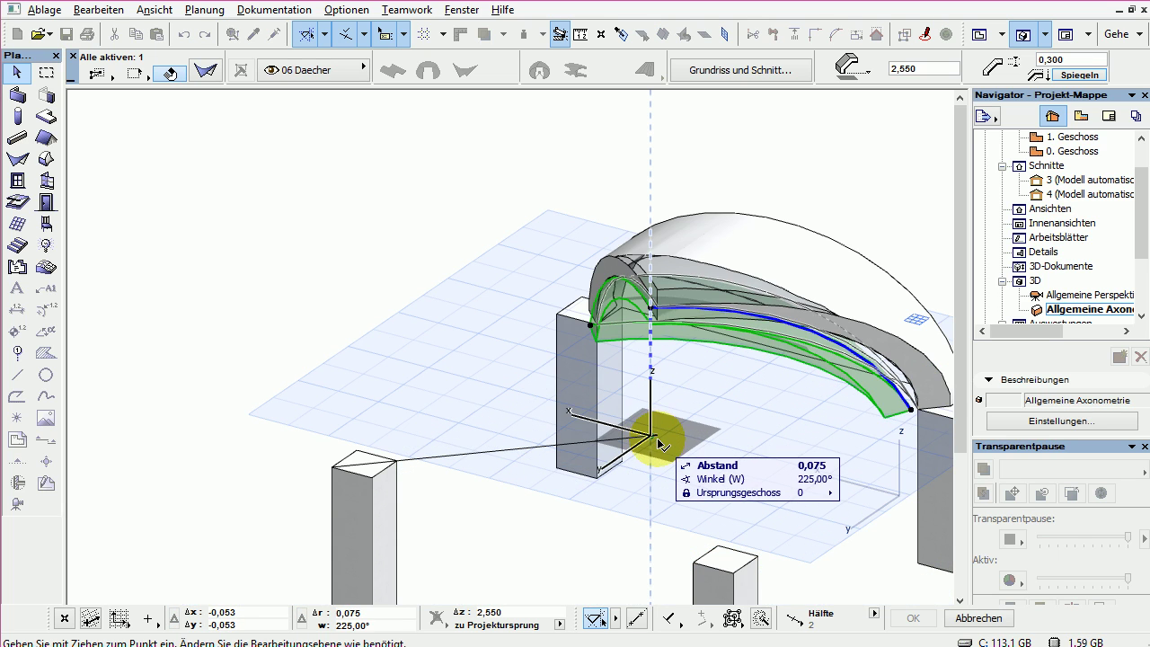
pyautogui.click(681, 429)
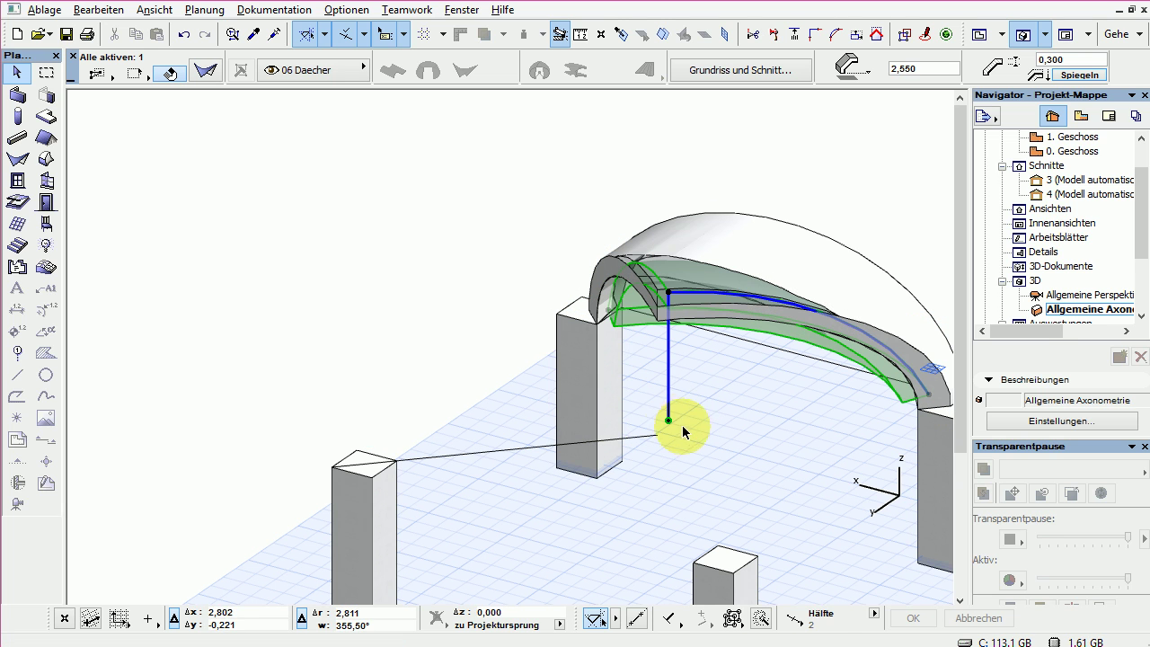
pyautogui.click(669, 420)
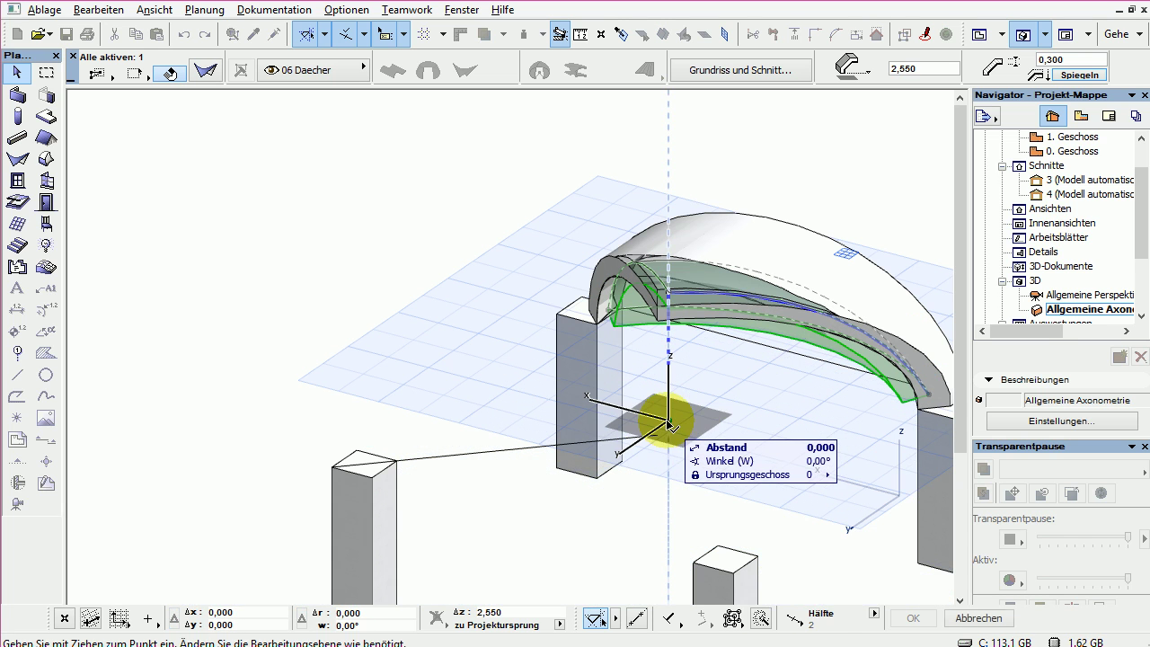
pyautogui.click(658, 436)
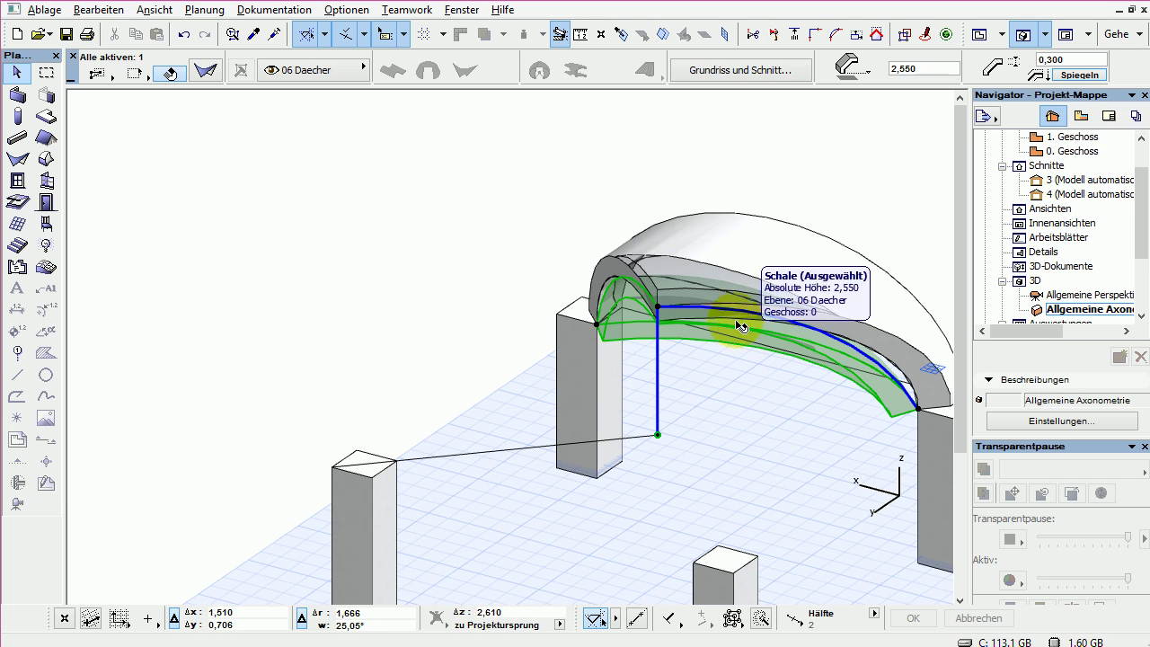
# Step: Convert the positioned shell copy into a morph
pyautogui.rightClick(476, 173)
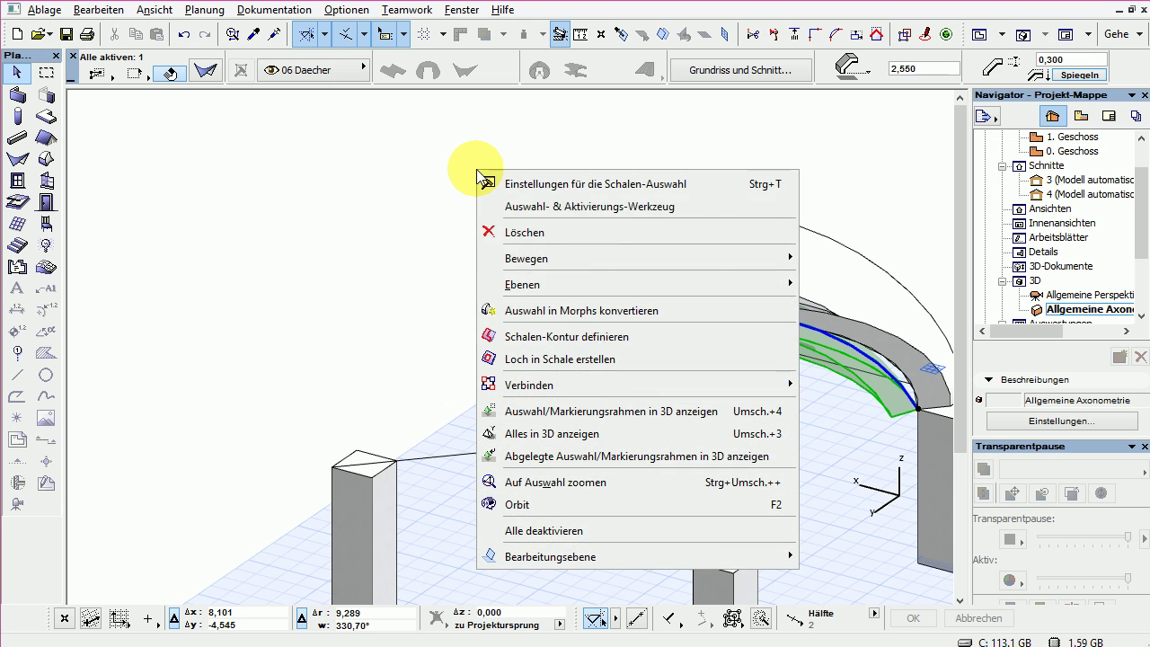
pyautogui.click(575, 310)
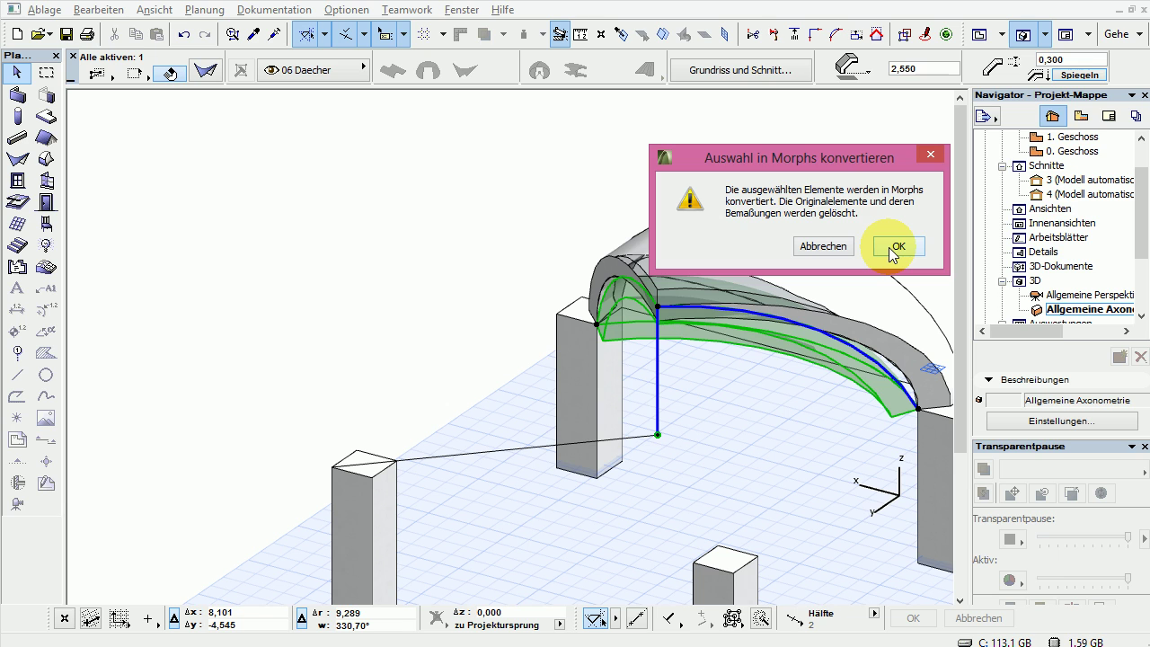
pyautogui.click(894, 247)
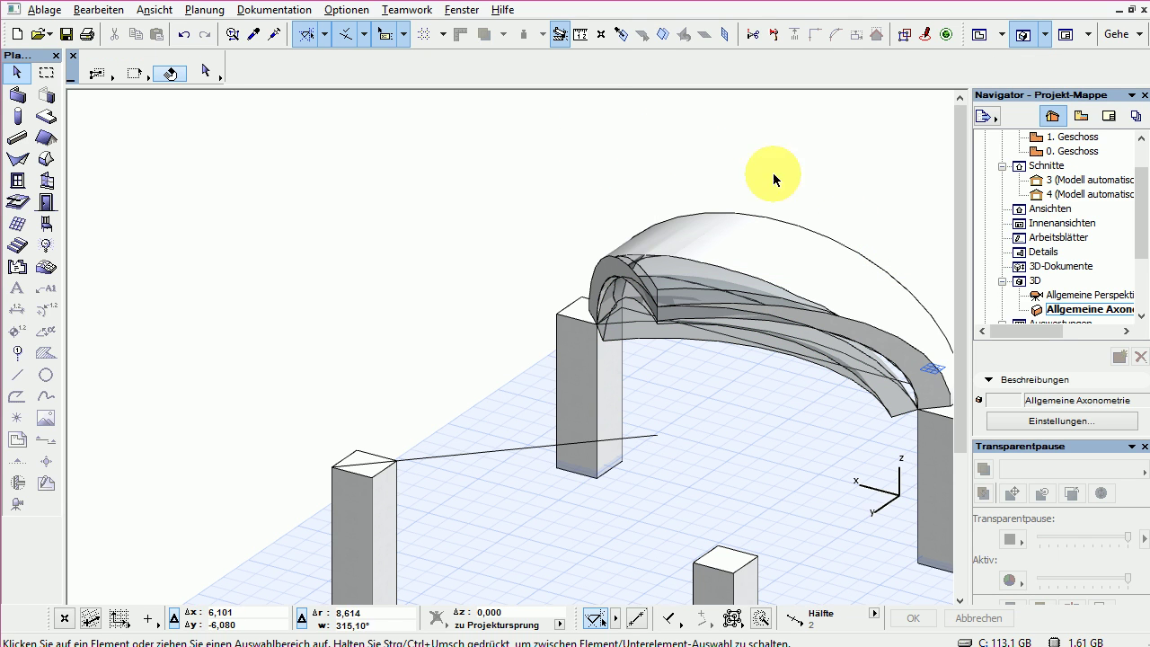
# Step: Subtract the converted shell morph from the vault morph with a Boolean operation, using the vault as target
pyautogui.click(878, 312)
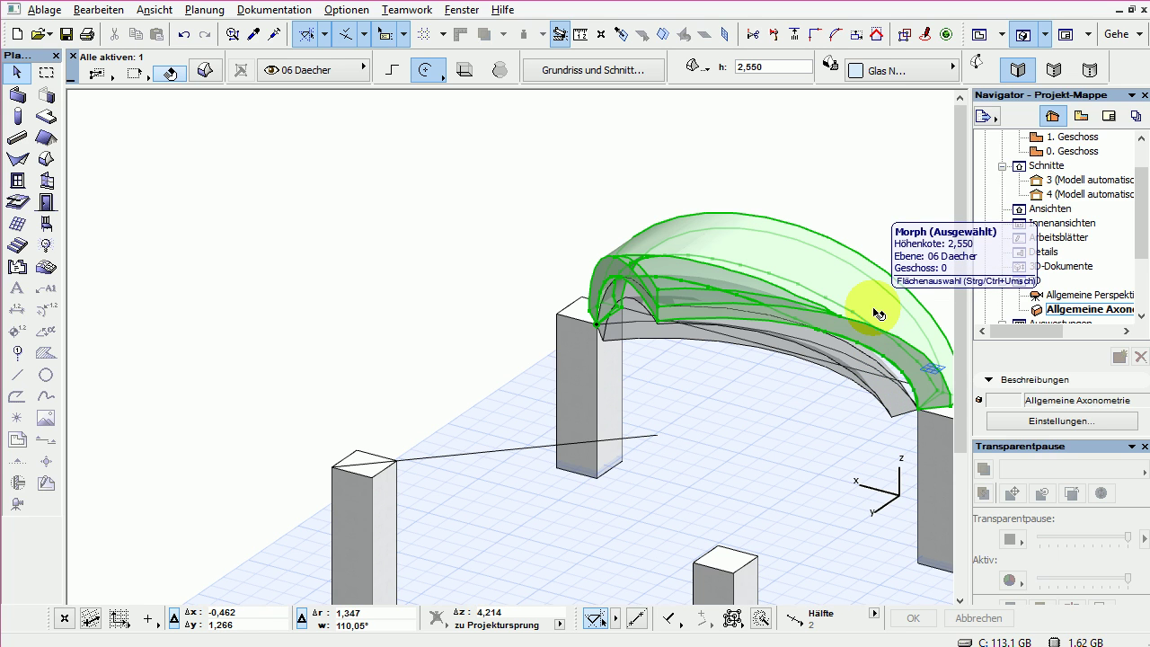
pyautogui.click(842, 357)
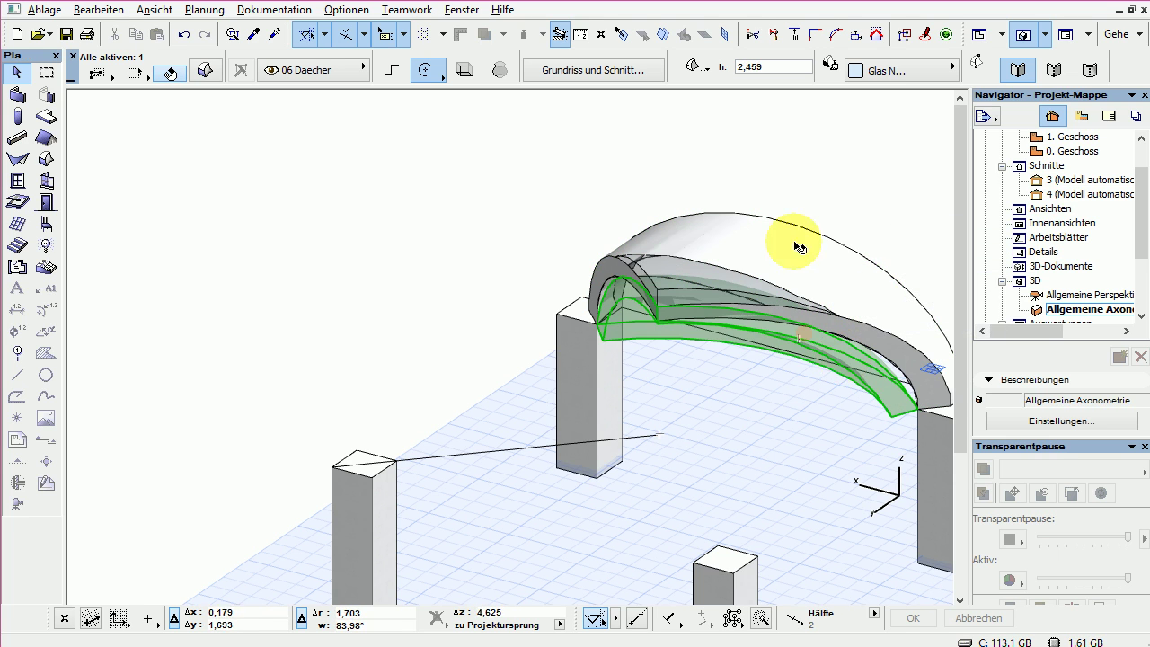
pyautogui.rightClick(490, 182)
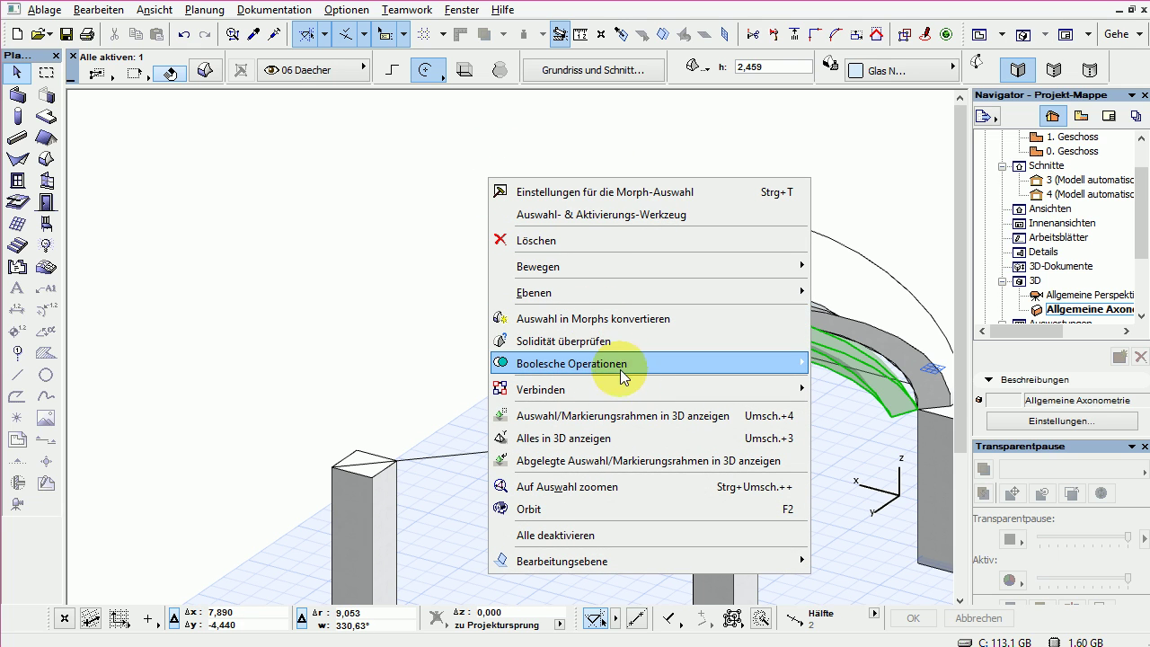
pyautogui.moveTo(727, 364)
pyautogui.click(860, 386)
pyautogui.click(795, 197)
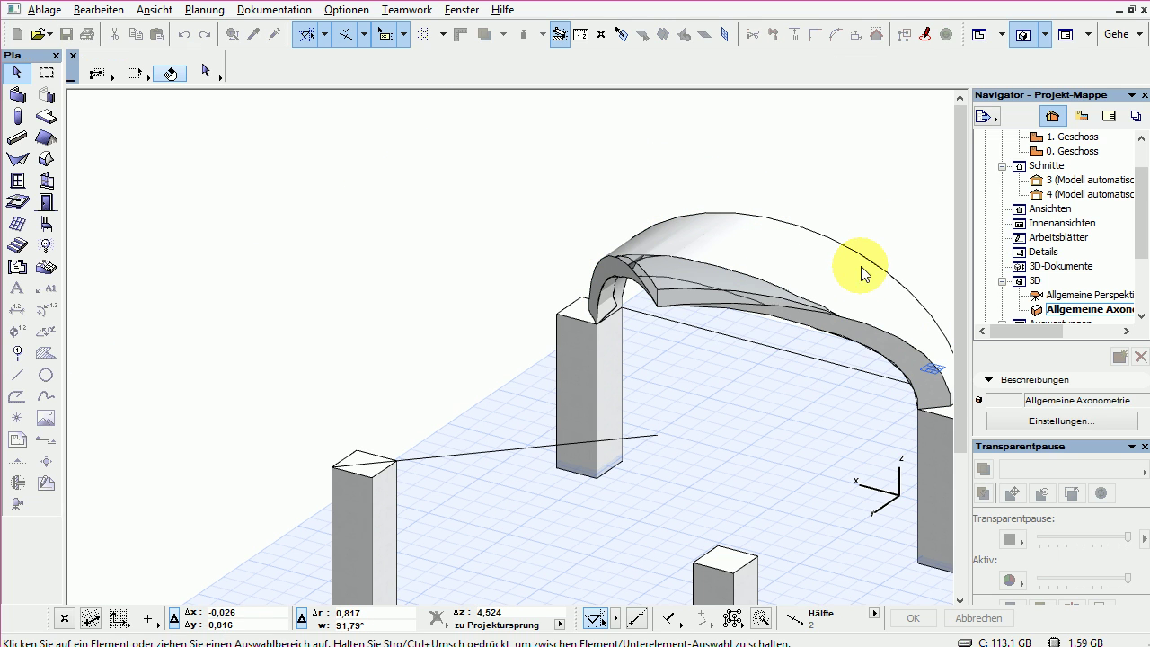
# Step: Set the trimmed vault morph's surface material to "Farbe, weiß"
pyautogui.keyDown('shift'); pyautogui.moveTo(684, 378); pyautogui.dragTo(745, 274, button='middle'); pyautogui.keyUp('shift')
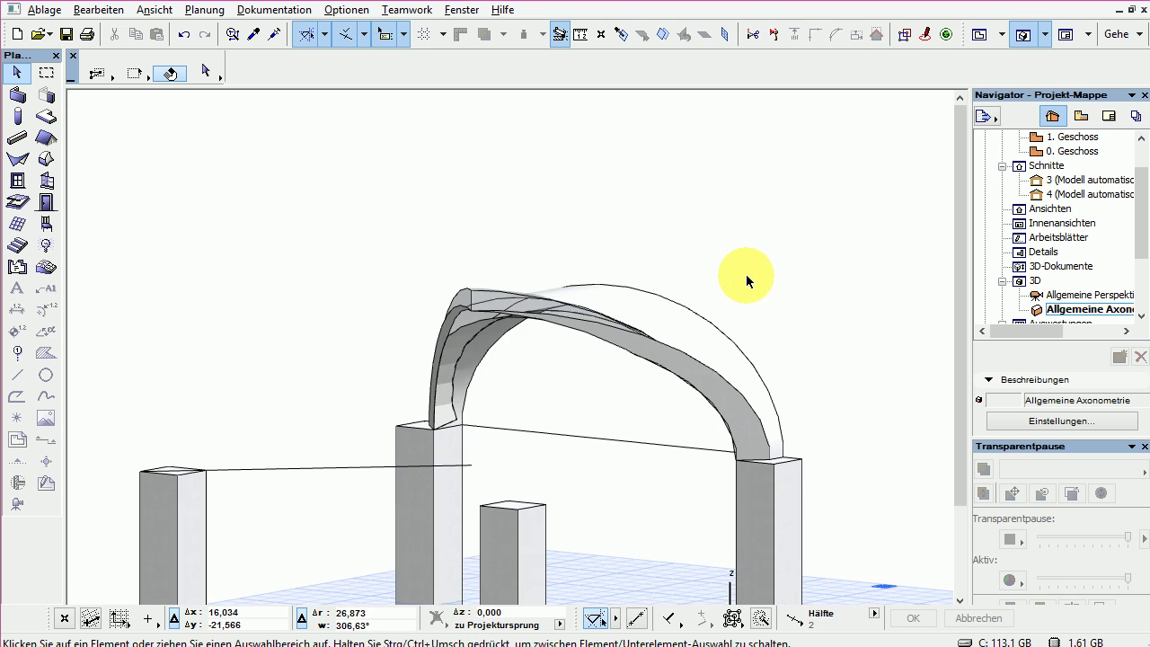
pyautogui.click(682, 325)
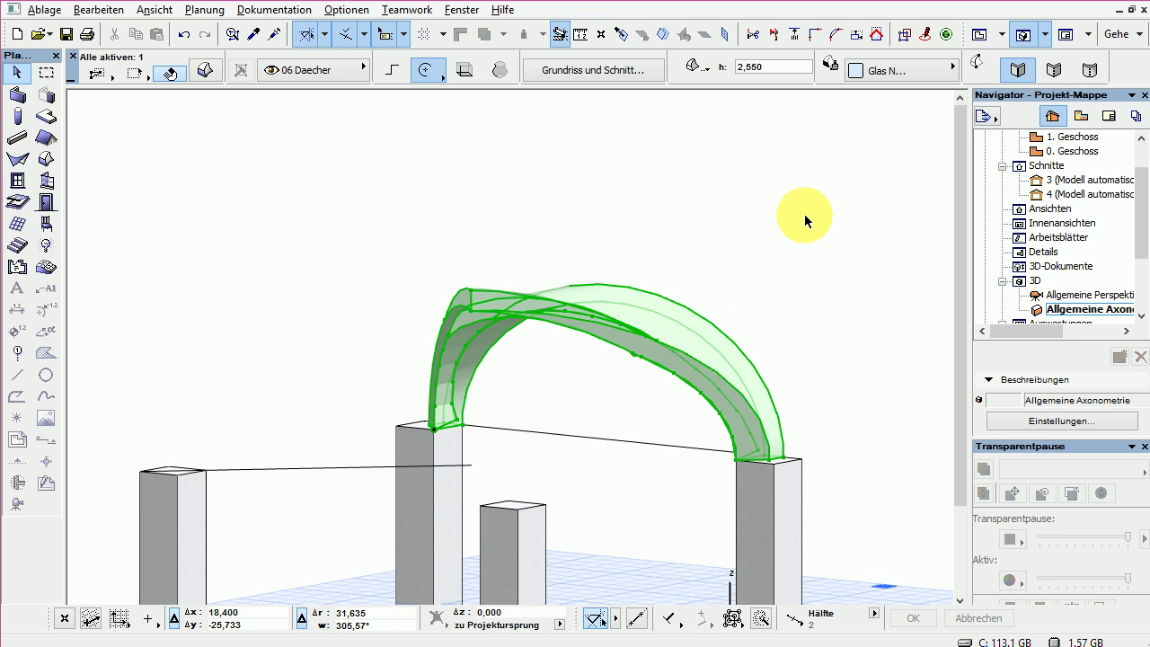
pyautogui.hotkey('ctrl', 't')
pyautogui.click(653, 350)
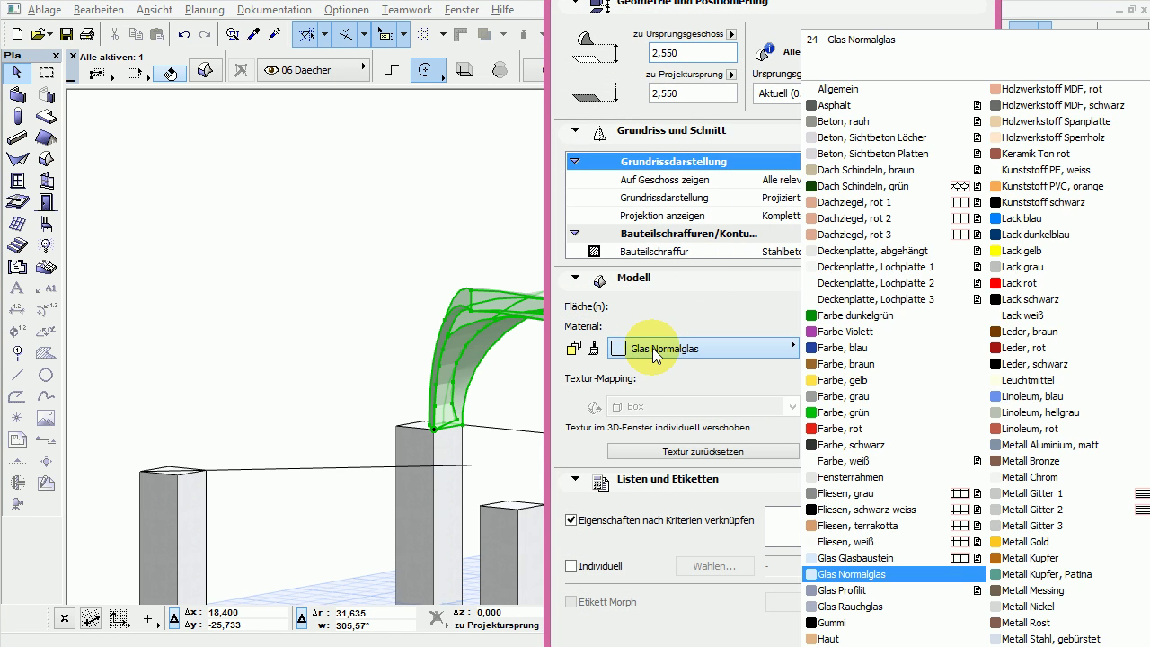
pyautogui.click(952, 461)
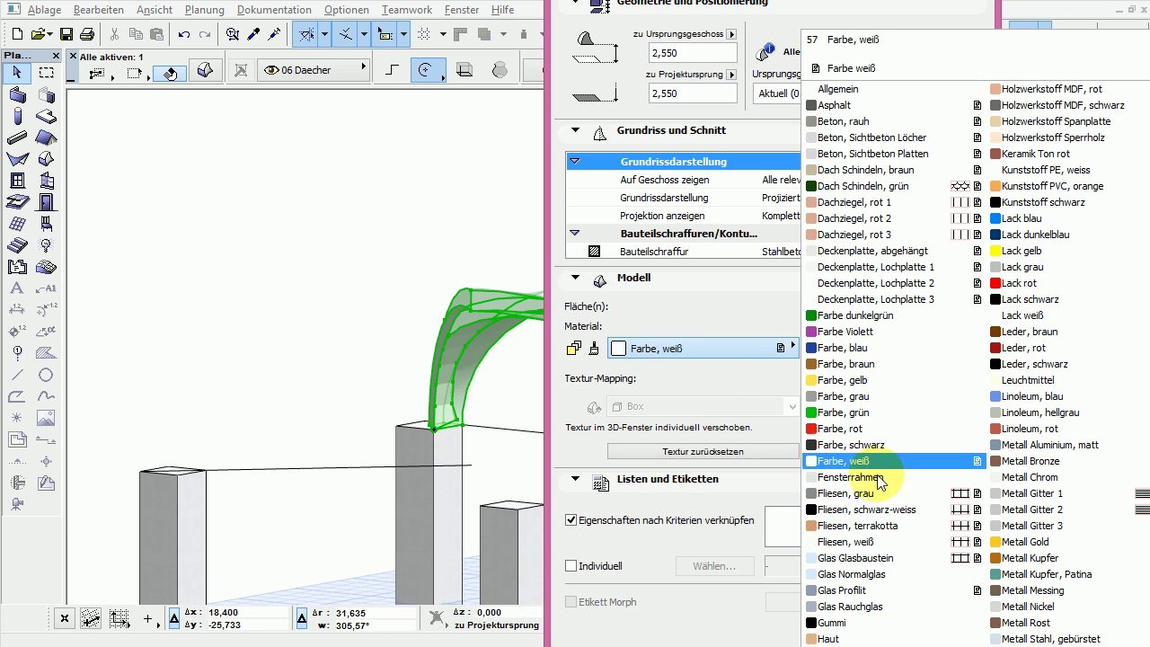
pyautogui.click(860, 463)
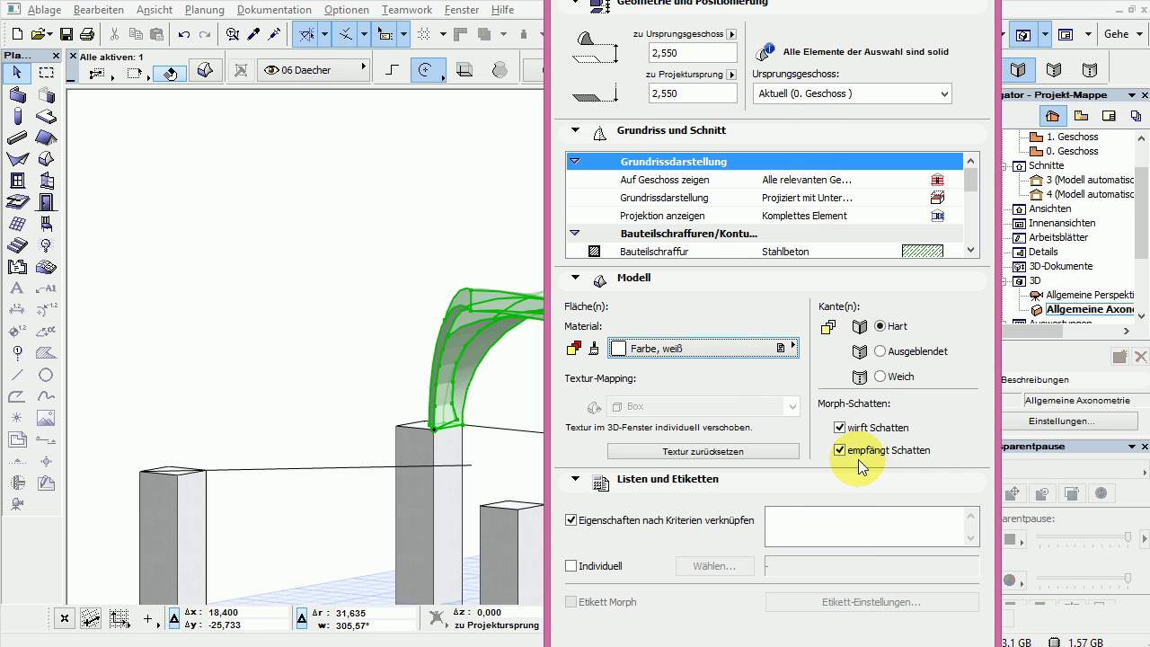
pyautogui.press('Return')
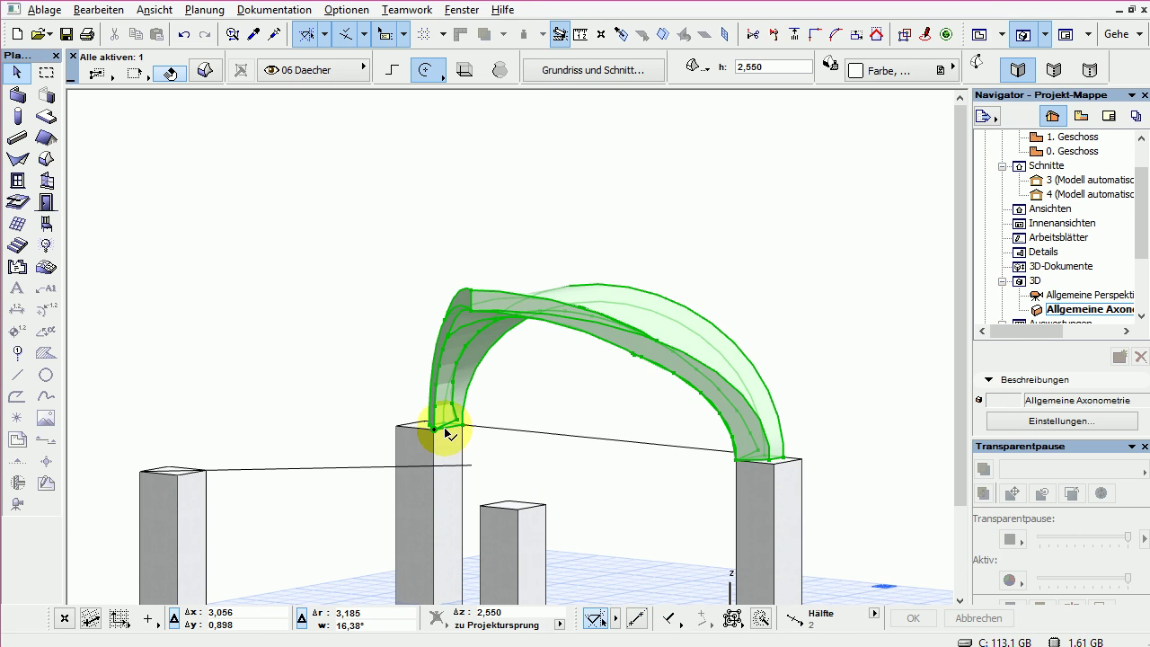
# Step: Show the 0. Geschoss floor plan with the vault morph selected and all four columns framed in view
pyautogui.click(329, 341)
pyautogui.moveTo(327, 312)
pyautogui.keyDown('shift'); pyautogui.mouseDown(button='middle')
pyautogui.moveTo(423, 249)
pyautogui.moveTo(565, 219)
pyautogui.moveTo(257, 431)
pyautogui.moveTo(351, 305)
pyautogui.moveTo(569, 231)
pyautogui.moveTo(343, 290)
pyautogui.moveTo(342, 439)
pyautogui.moveTo(467, 516)
pyautogui.moveTo(547, 547)
pyautogui.moveTo(288, 523)
pyautogui.moveTo(180, 418)
pyautogui.mouseUp(button='middle'); pyautogui.keyUp('shift')
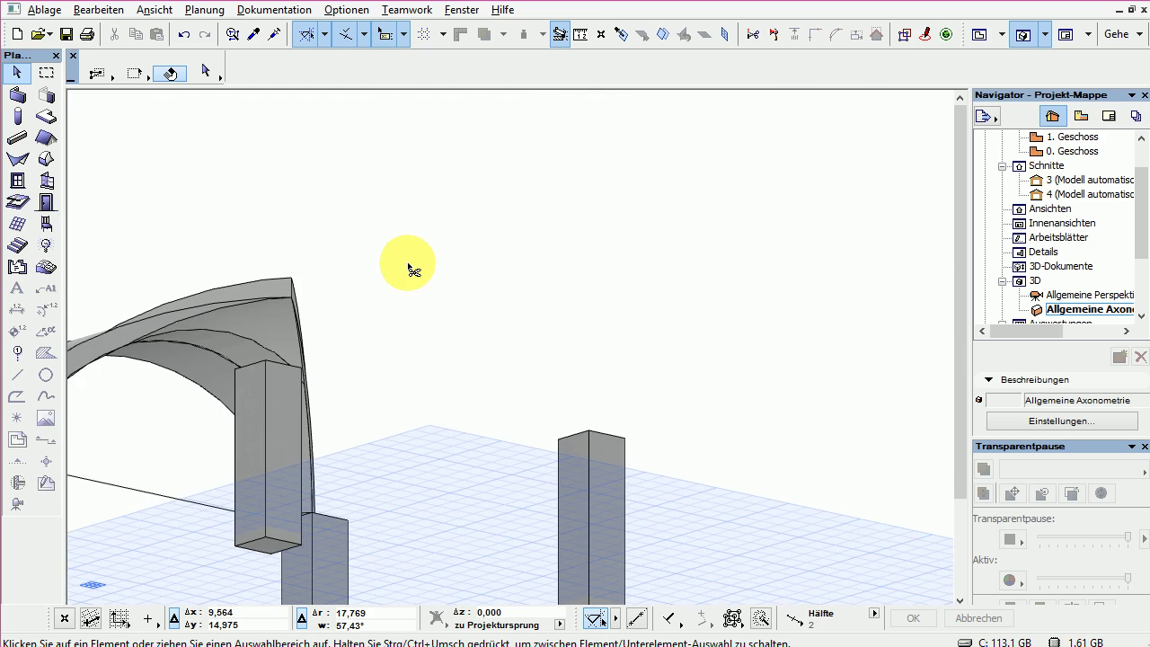
pyautogui.press('F2')
pyautogui.click(707, 258)
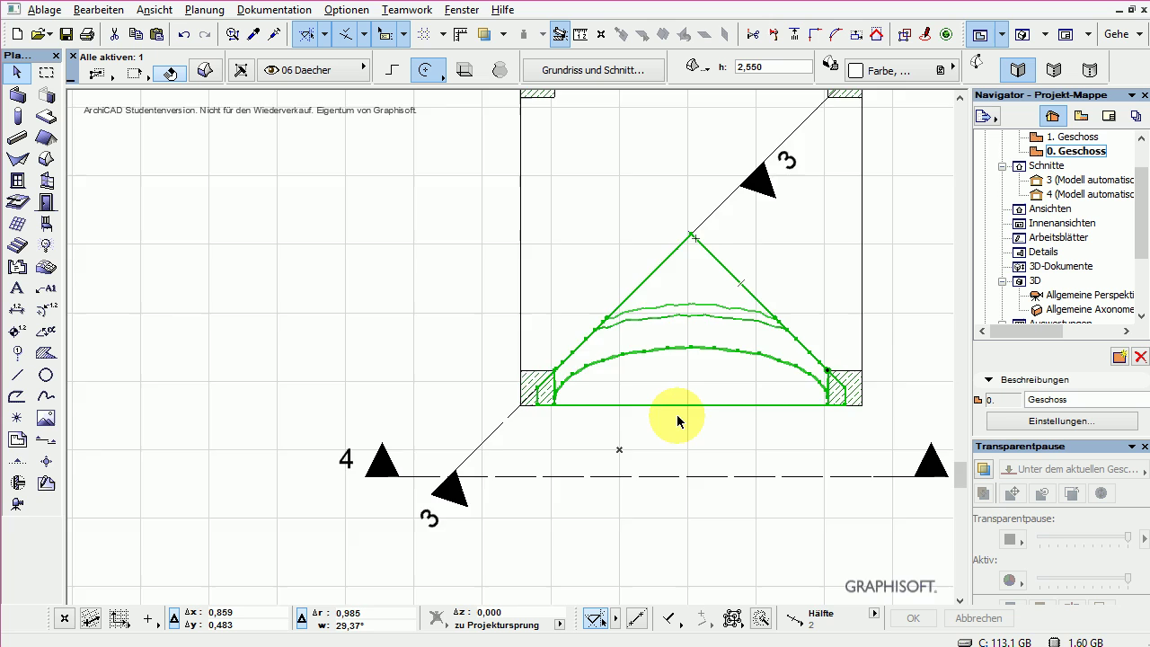
pyautogui.scroll(-3, 677, 420)
pyautogui.moveTo(706, 462); pyautogui.dragTo(486, 463, button='middle')
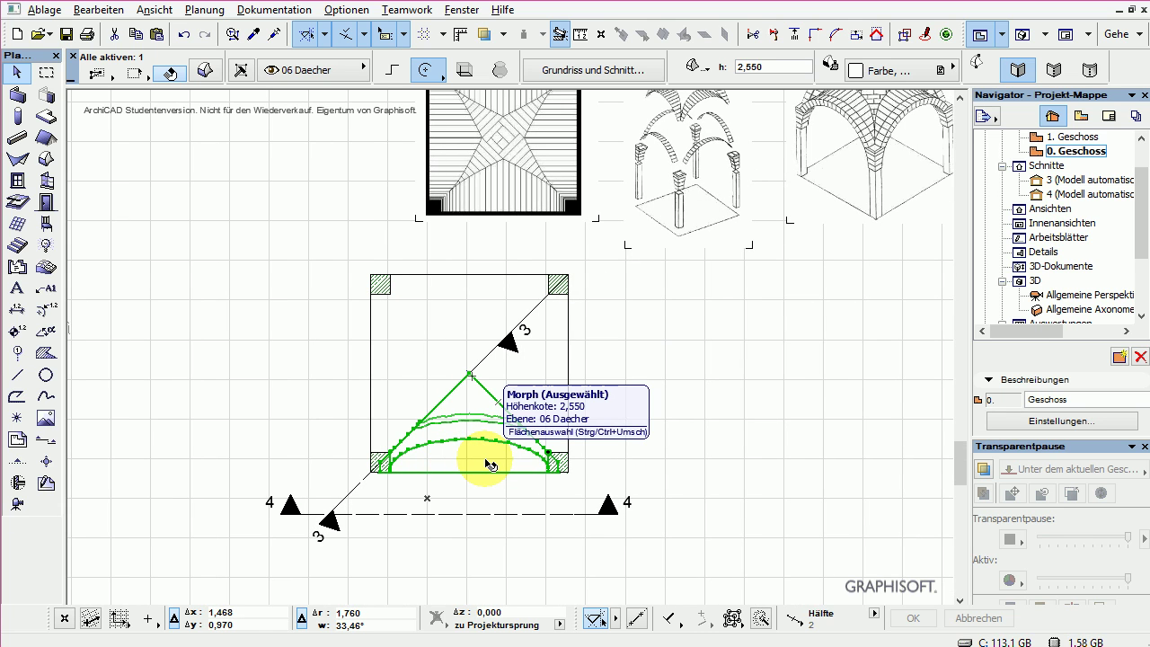
pyautogui.hotkey('ctrl', '+')
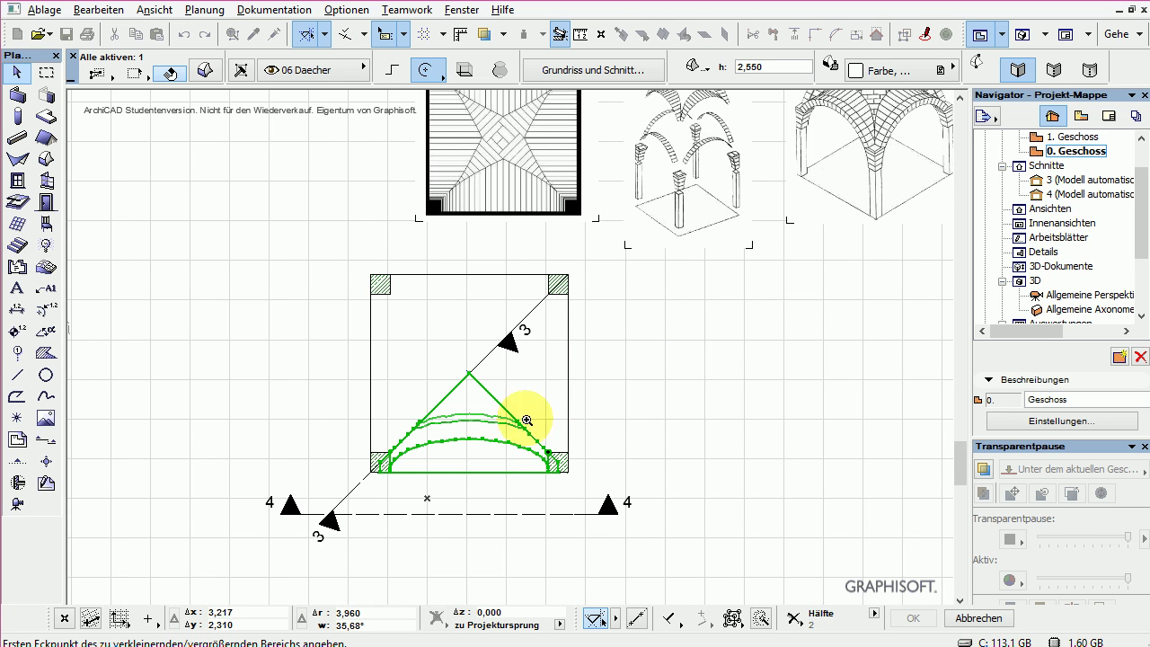
pyautogui.click(309, 549)
pyautogui.click(672, 185)
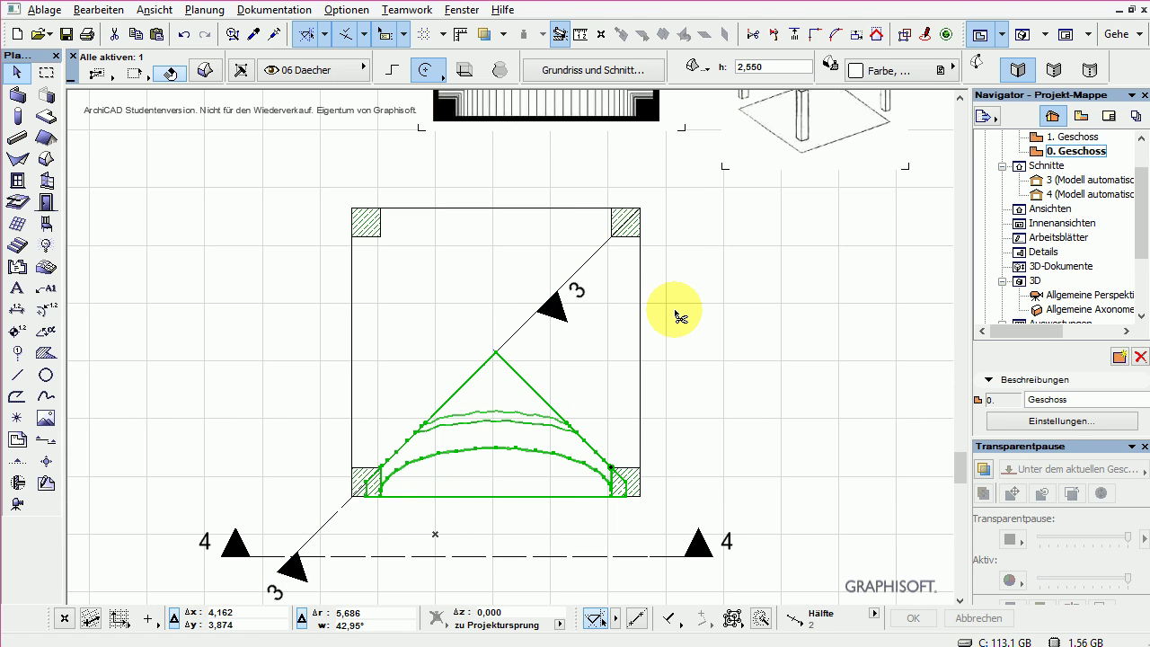
pyautogui.hotkey('ctrl', 'u')
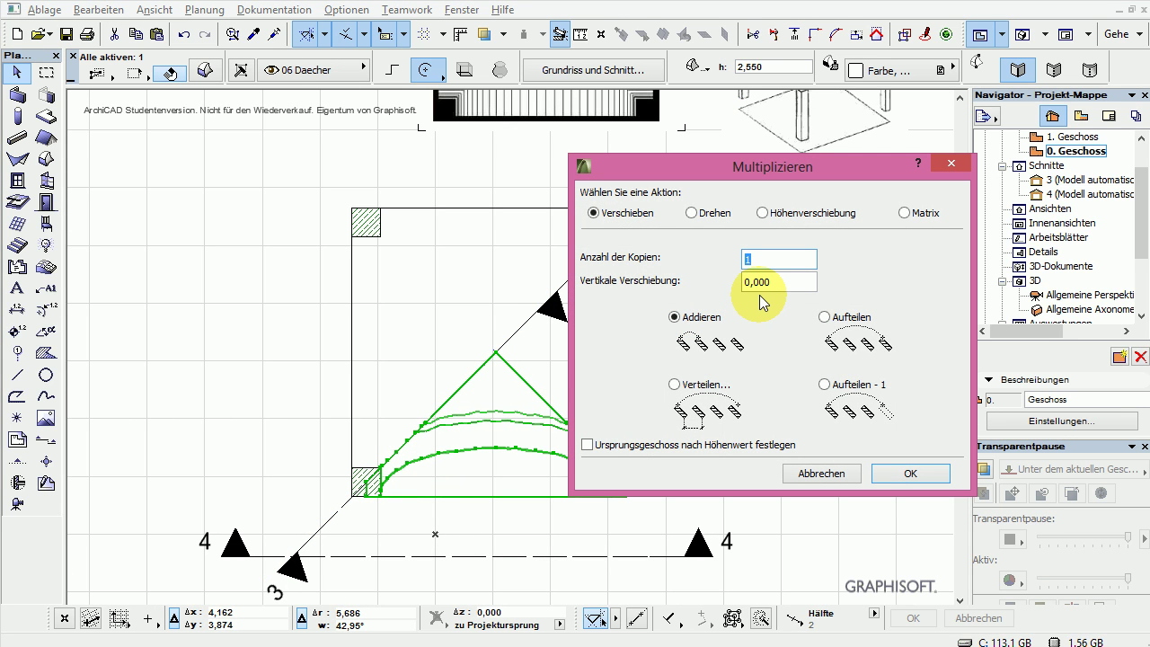
pyautogui.click(824, 384)
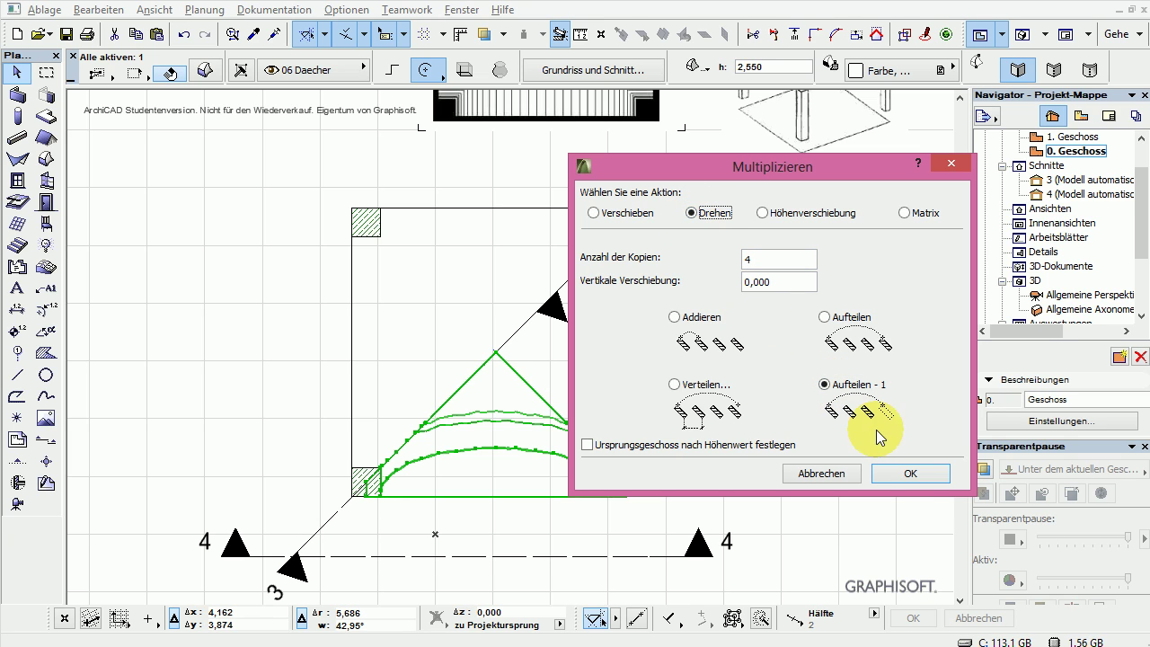
pyautogui.click(904, 476)
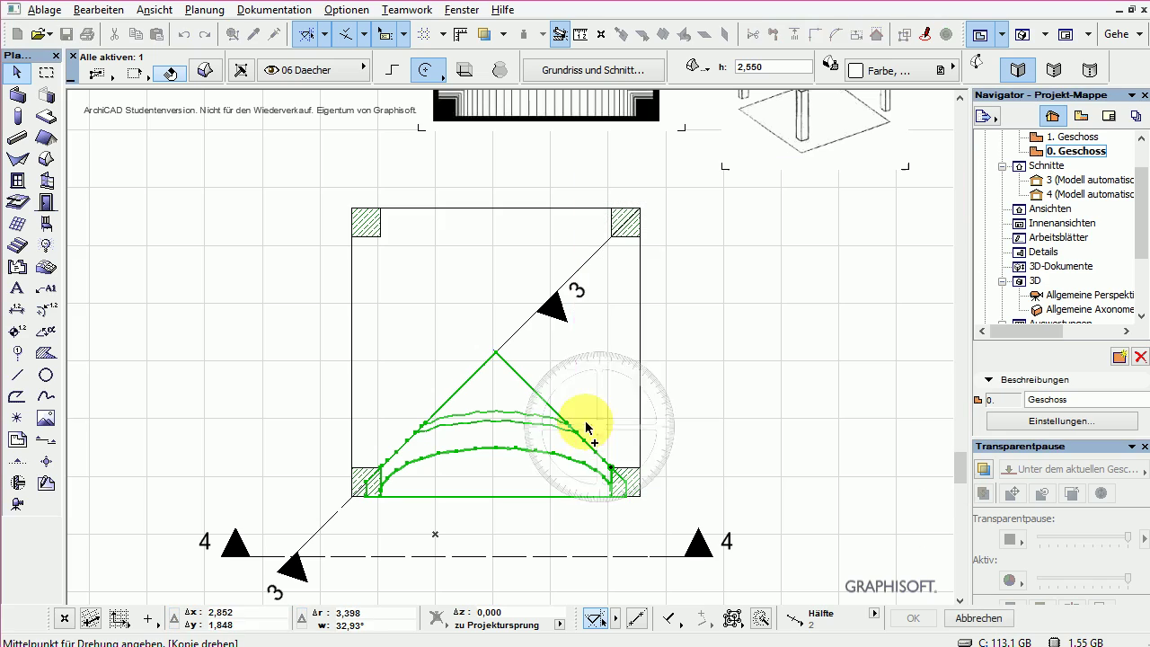
pyautogui.click(495, 353)
pyautogui.click(396, 452)
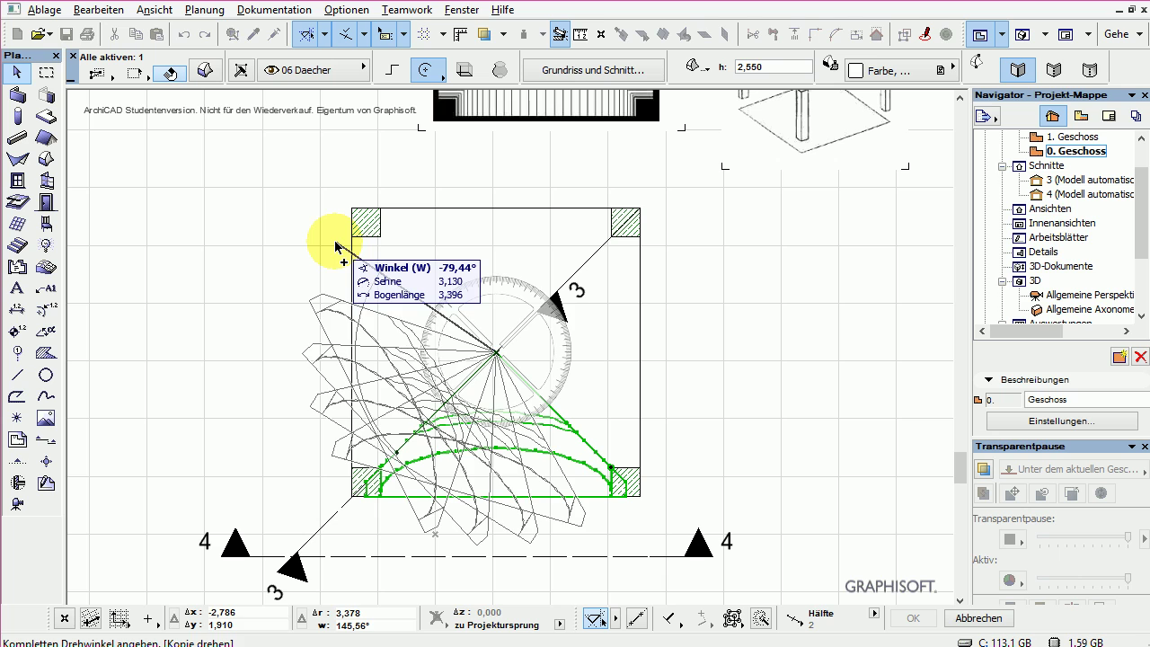
pyautogui.press('Escape')
# Step: Multiply the vault segment with Drehen and Addieren, making 3 copies rotated about its apex in 90° increments
pyautogui.hotkey('ctrl', 'u')
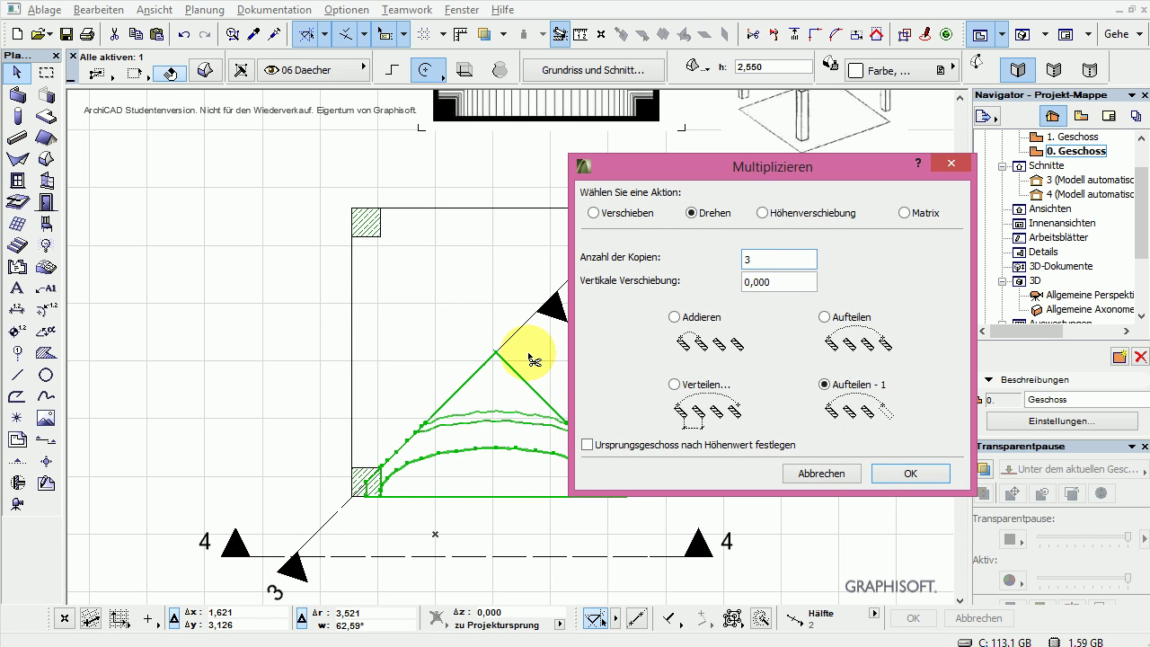
pyautogui.click(674, 316)
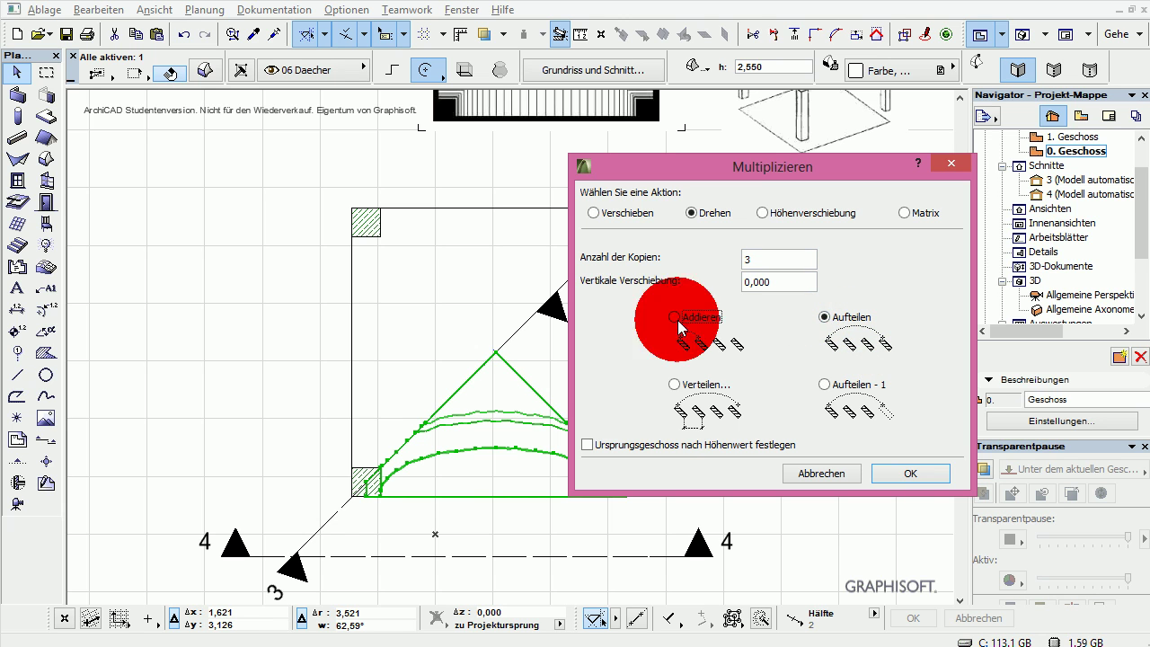
pyautogui.click(909, 473)
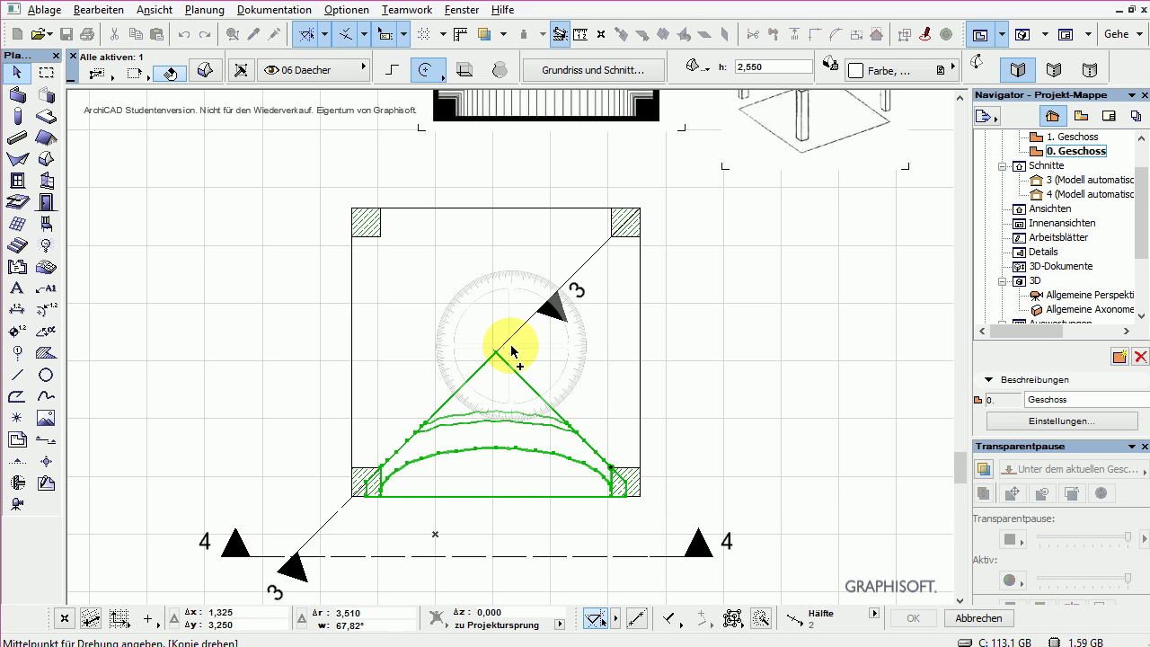
pyautogui.click(496, 352)
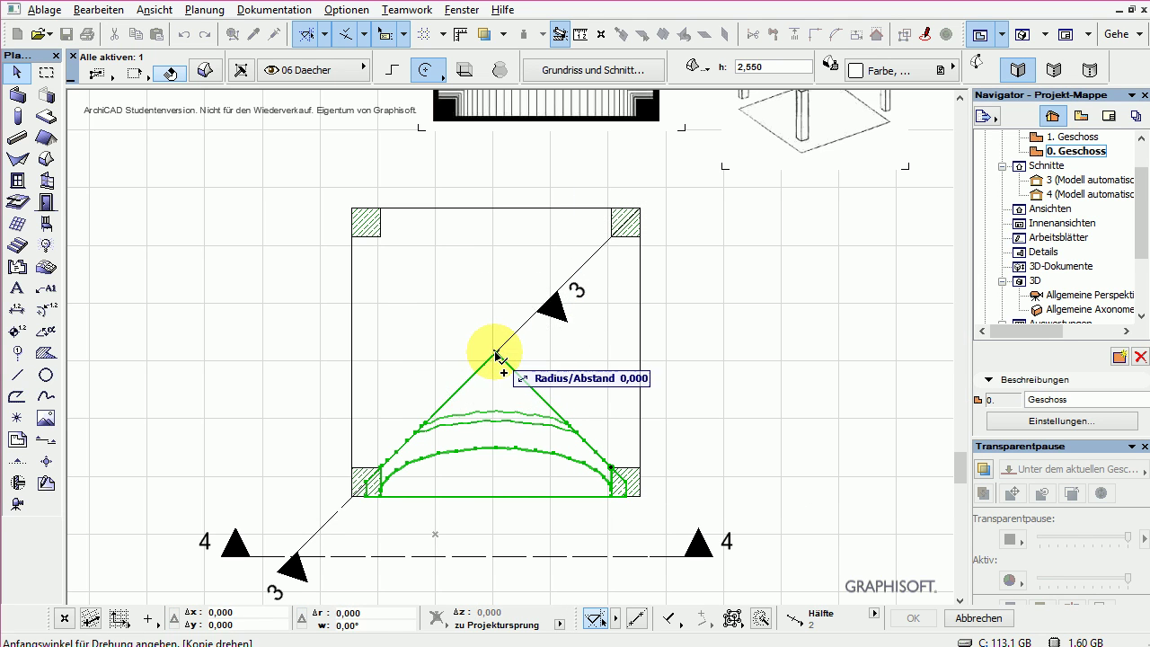
pyautogui.click(434, 405)
pyautogui.click(526, 384)
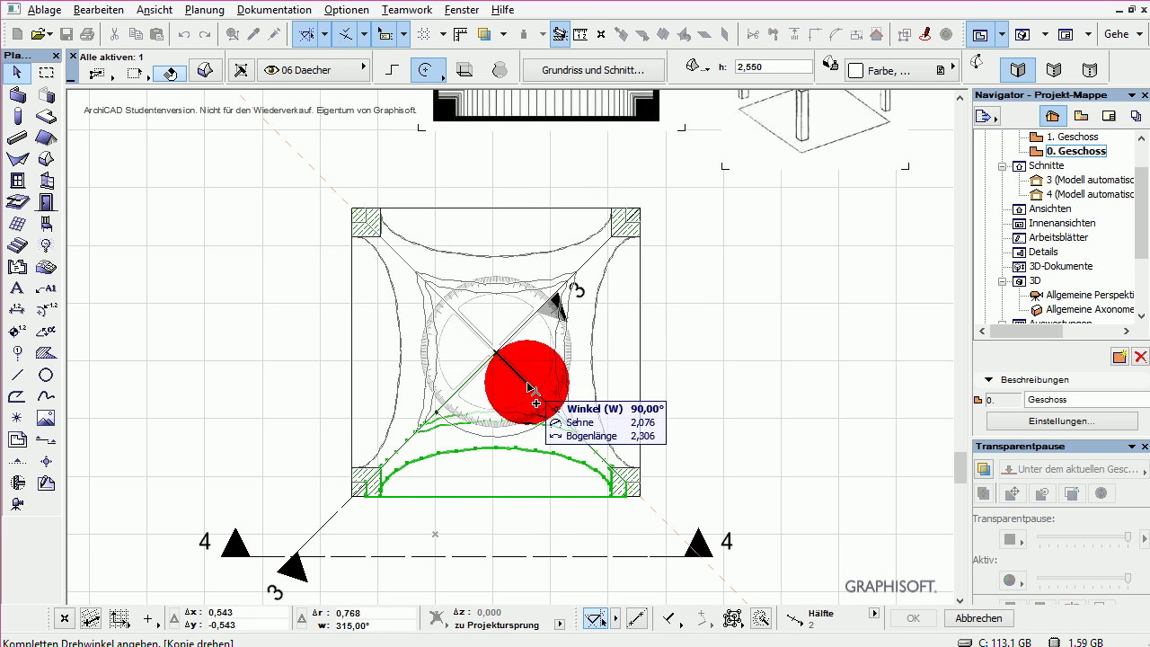
# Step: Select all vault segments and columns in the floor plan and show them in the 3D axonometry, seen from outside and above
pyautogui.press('Escape')
pyautogui.moveTo(673, 190); pyautogui.dragTo(338, 517)
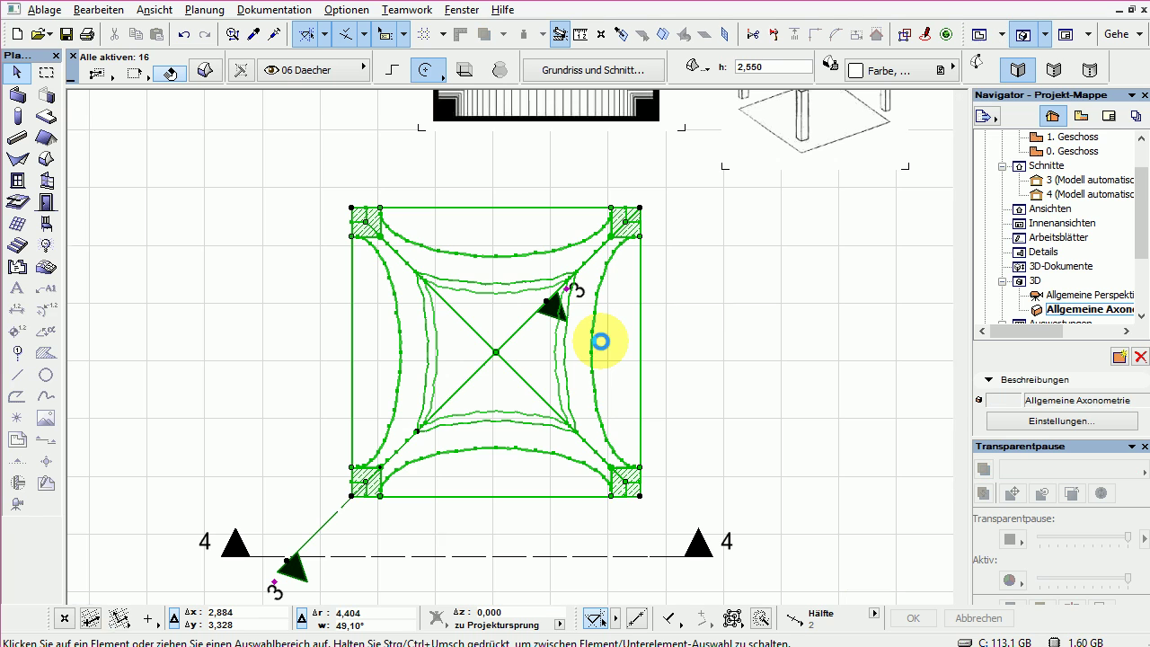
pyautogui.press('F3')
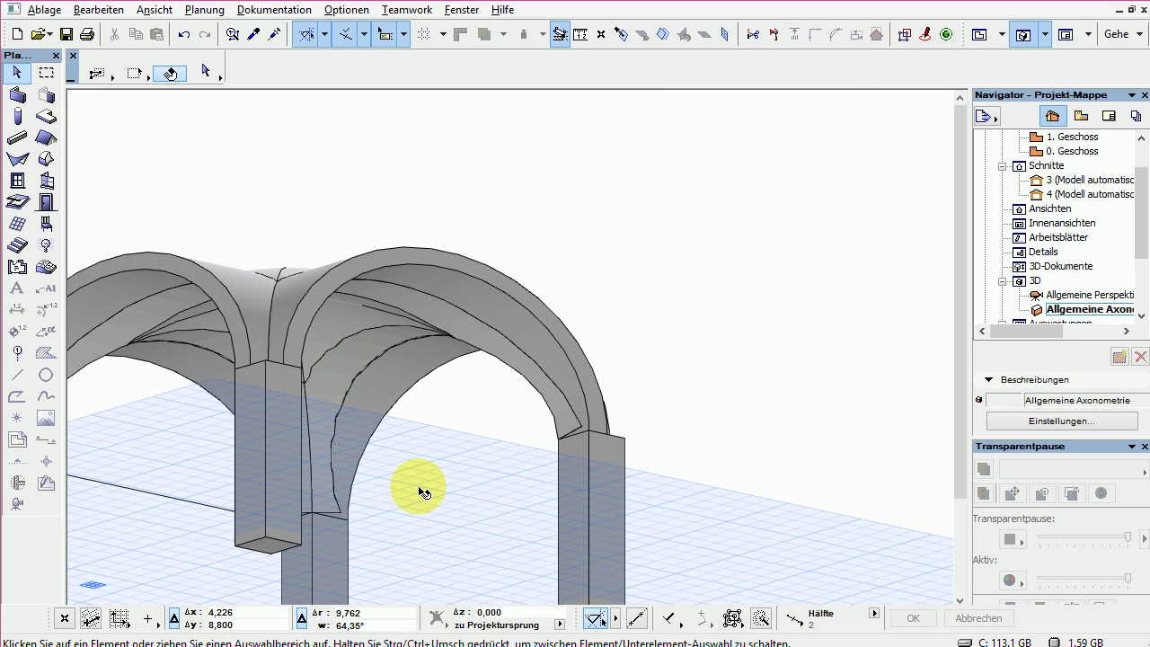
pyautogui.scroll(-6, 449, 432)
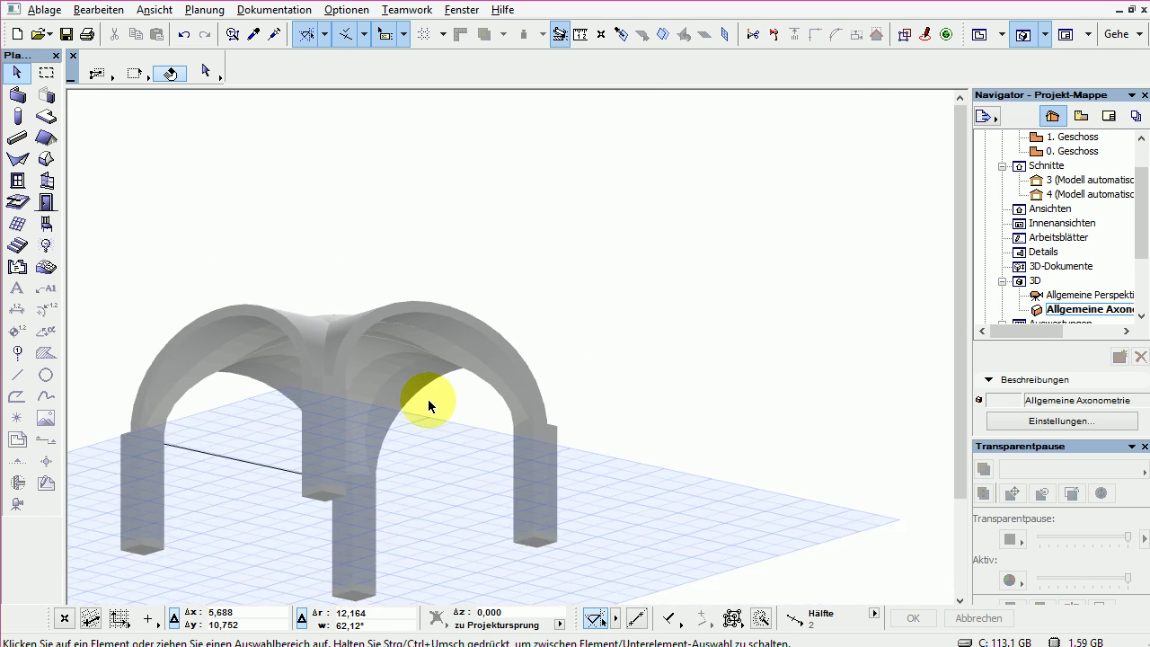
pyautogui.scroll(8, 377, 539)
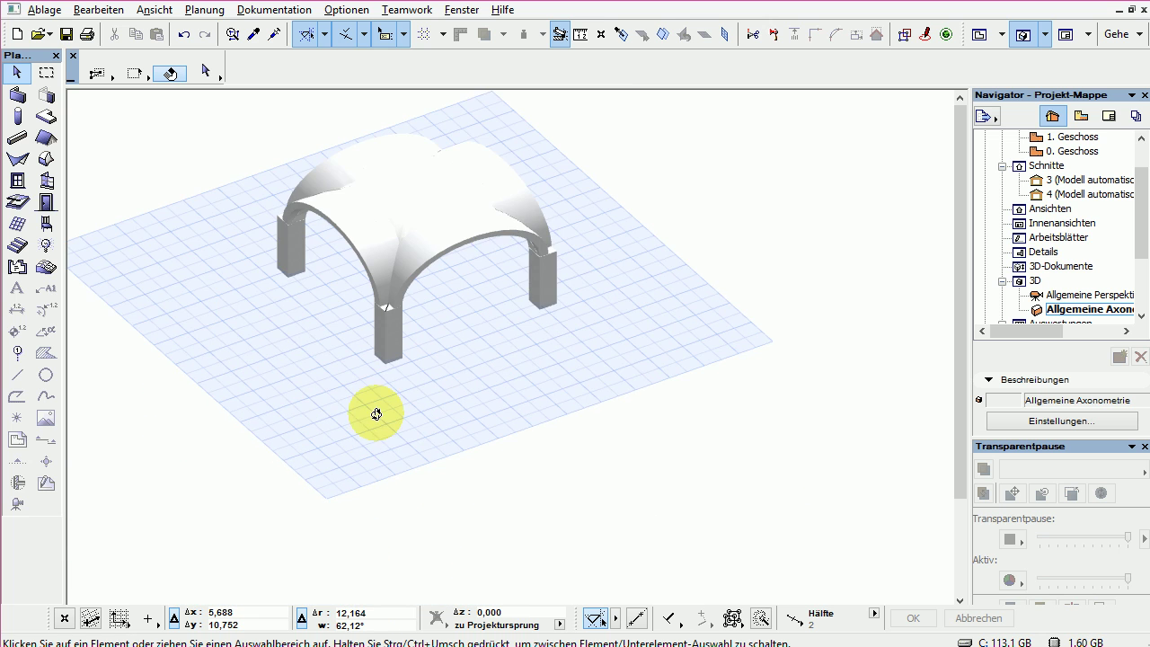
pyautogui.moveTo(476, 261); pyautogui.dragTo(629, 413, button='middle')
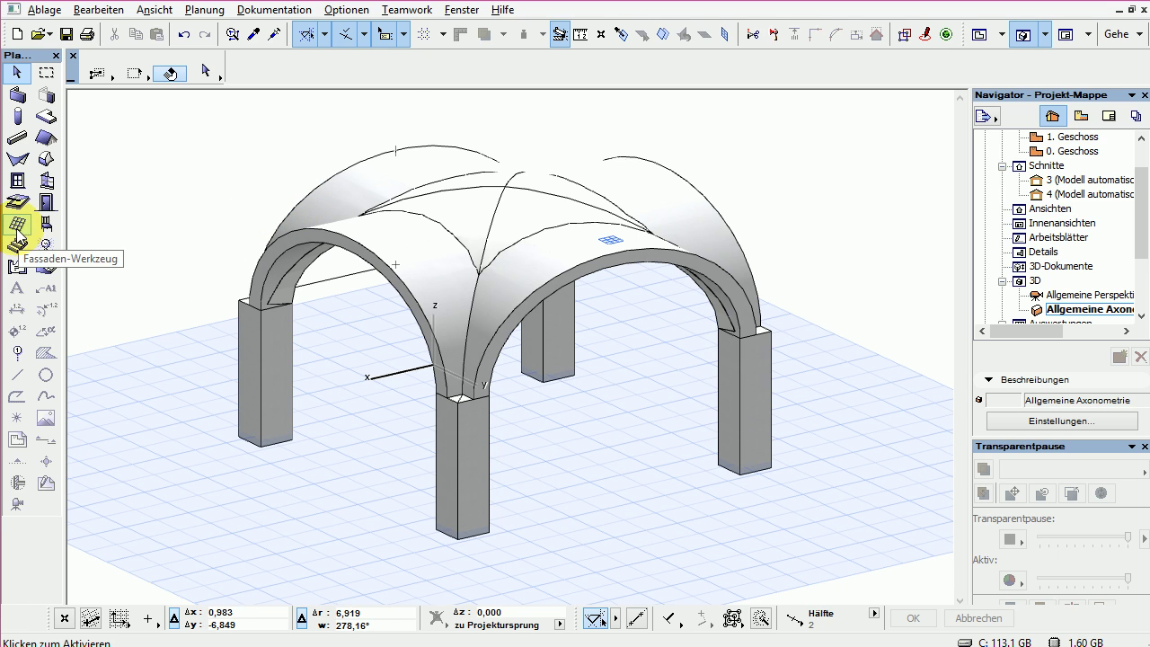
# Step: Open the default settings of the Object tool and search the library for "Rundbogen"
pyautogui.click(45, 224)
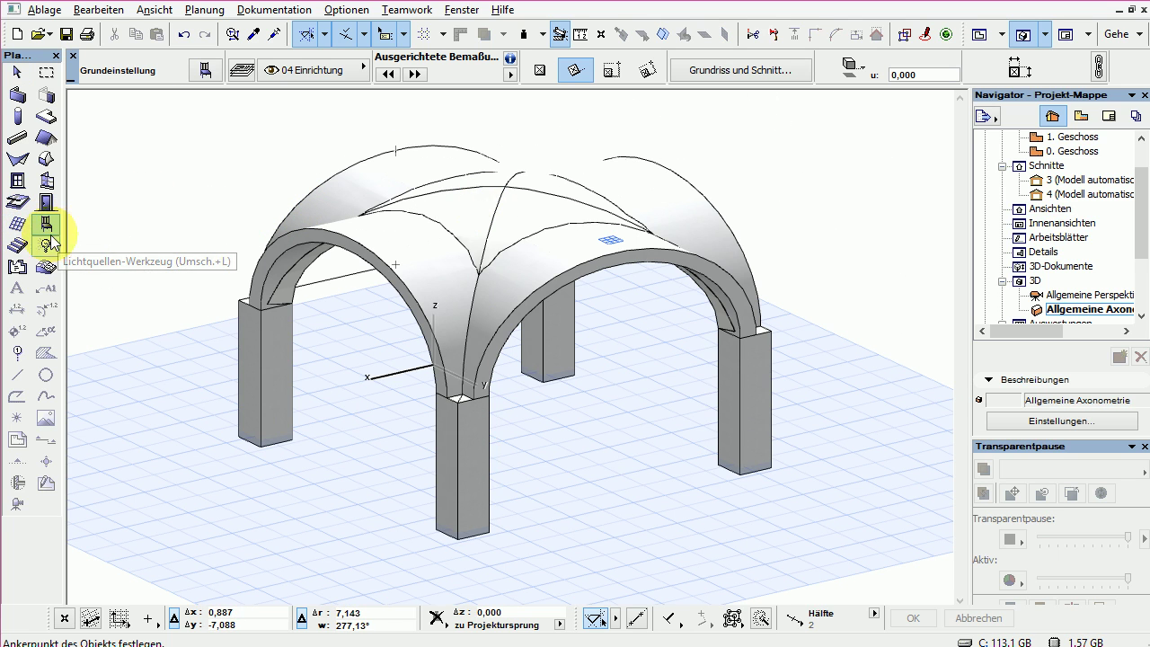
pyautogui.doubleClick(46, 225)
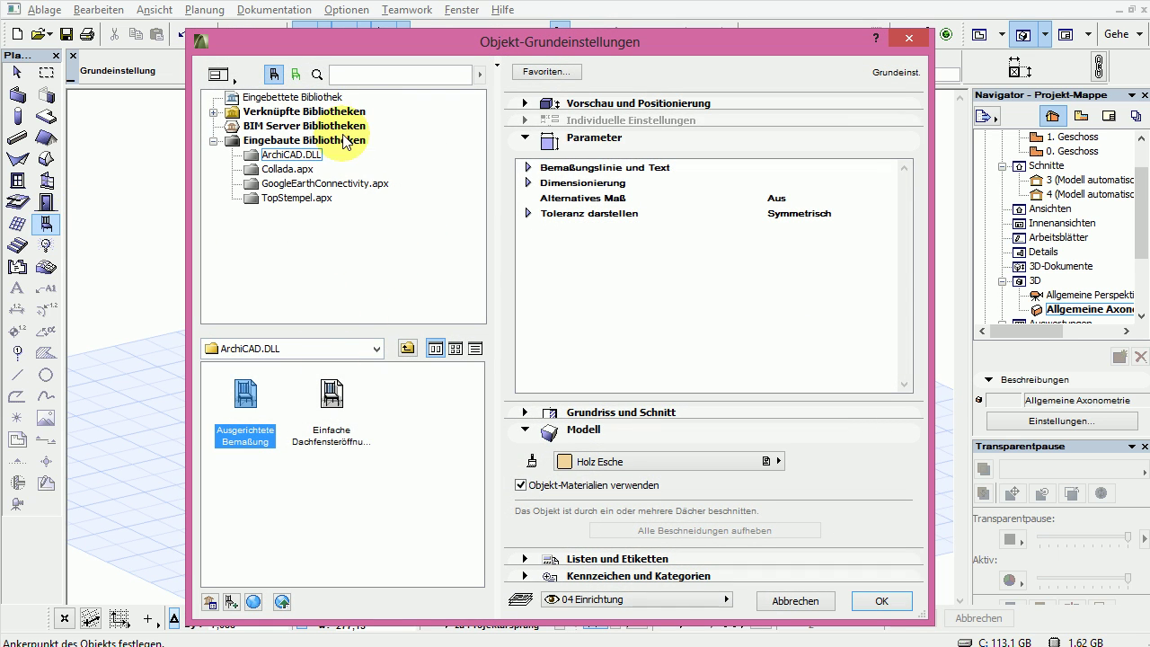
pyautogui.click(348, 77)
pyautogui.write('Run')
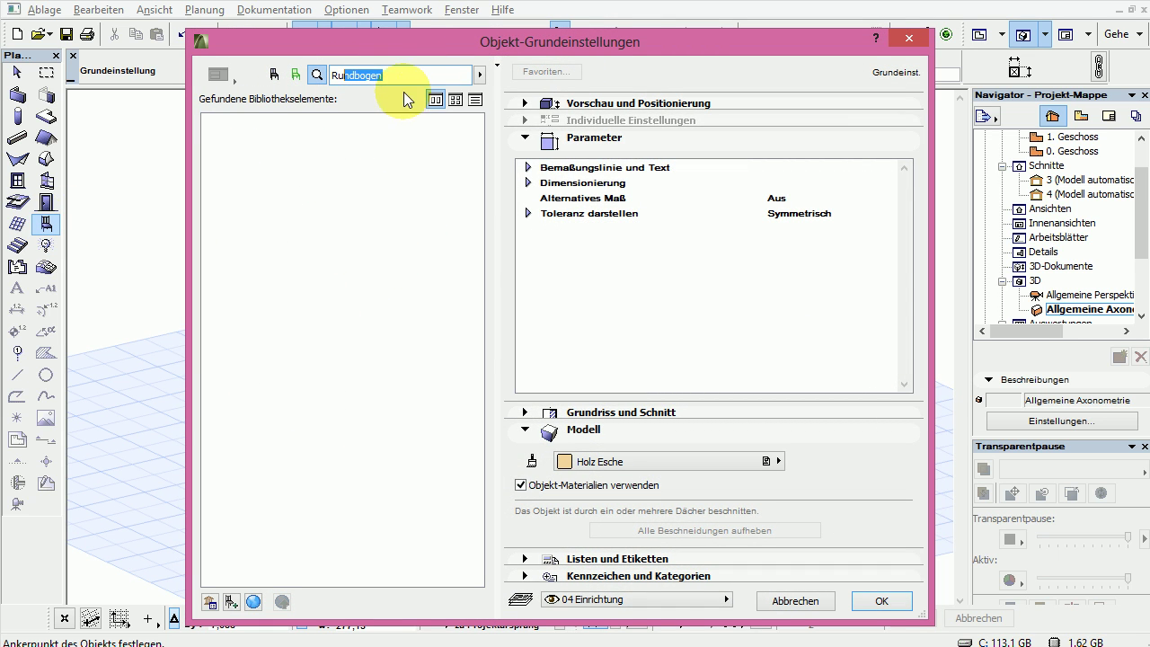
pyautogui.write('d')
pyautogui.press('Return')
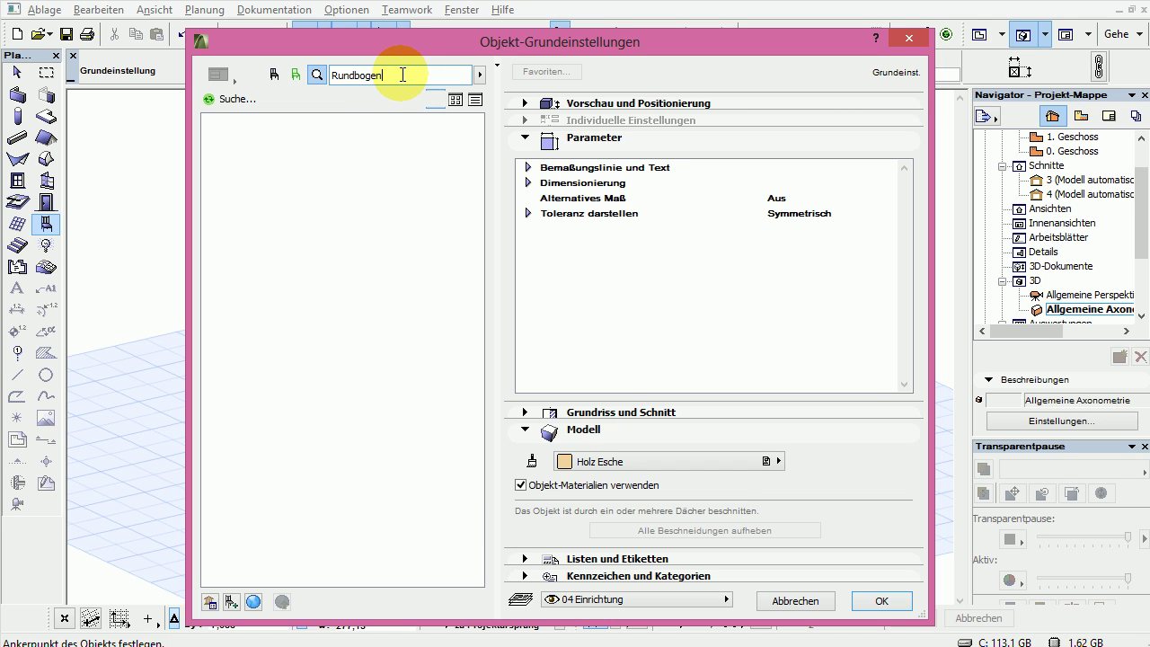
# Step: Download the object "Rundbogen gemauert 16c" and place it on the ground in front of the vault, parallel to its open side
pyautogui.click(250, 151)
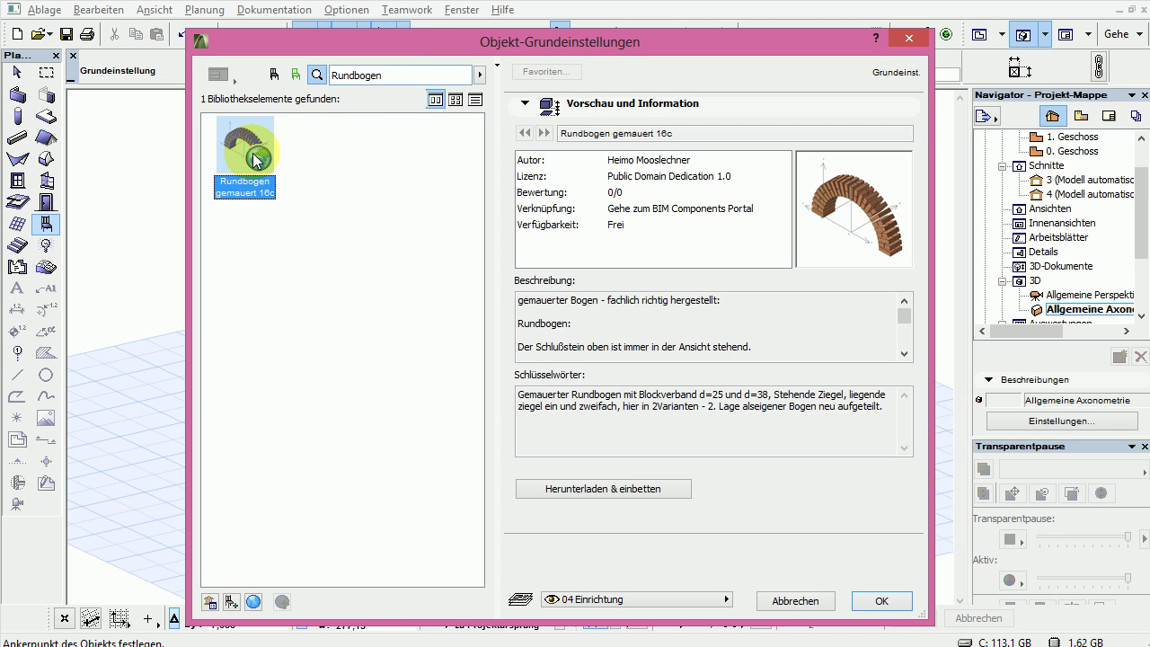
pyautogui.click(879, 600)
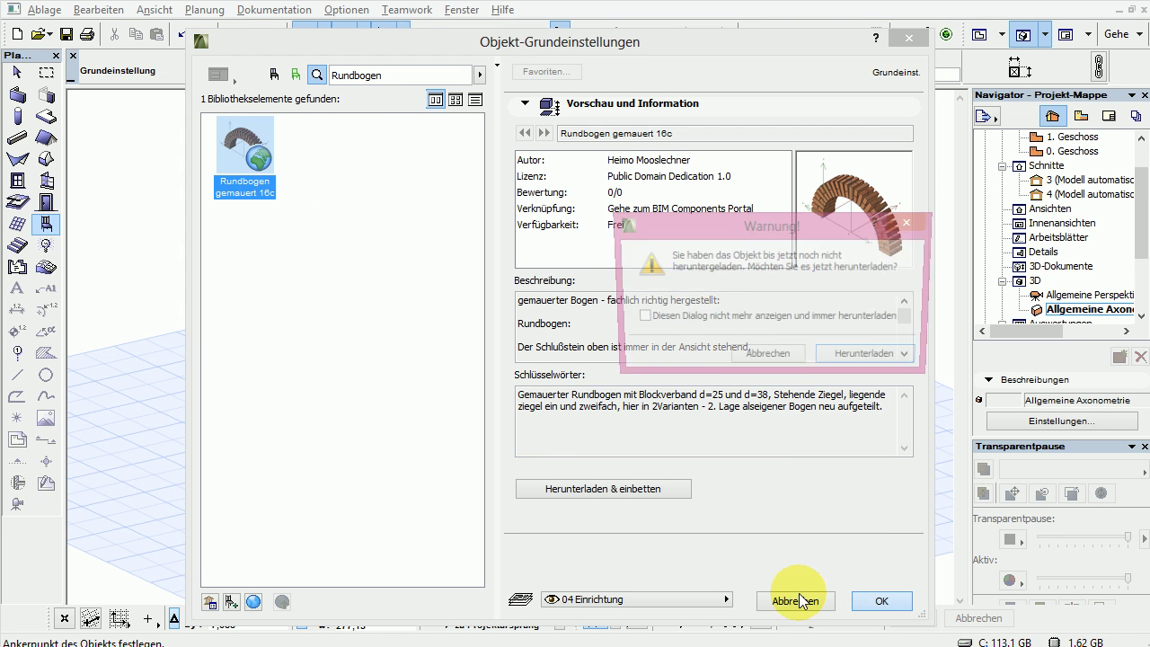
pyautogui.click(862, 358)
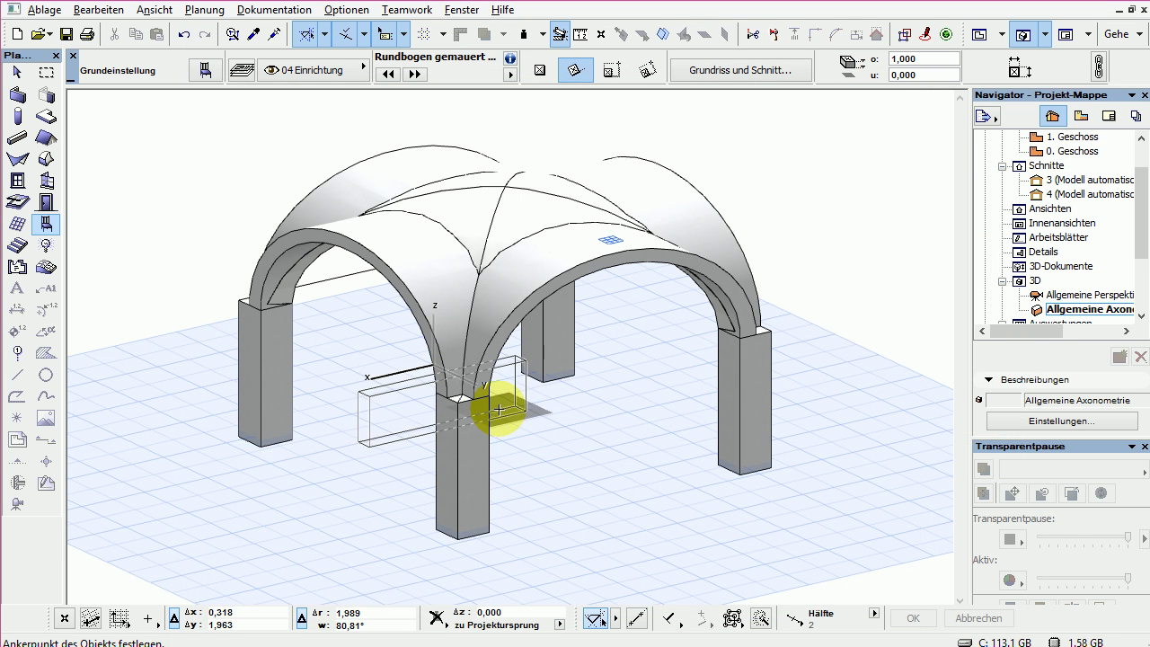
pyautogui.click(657, 482)
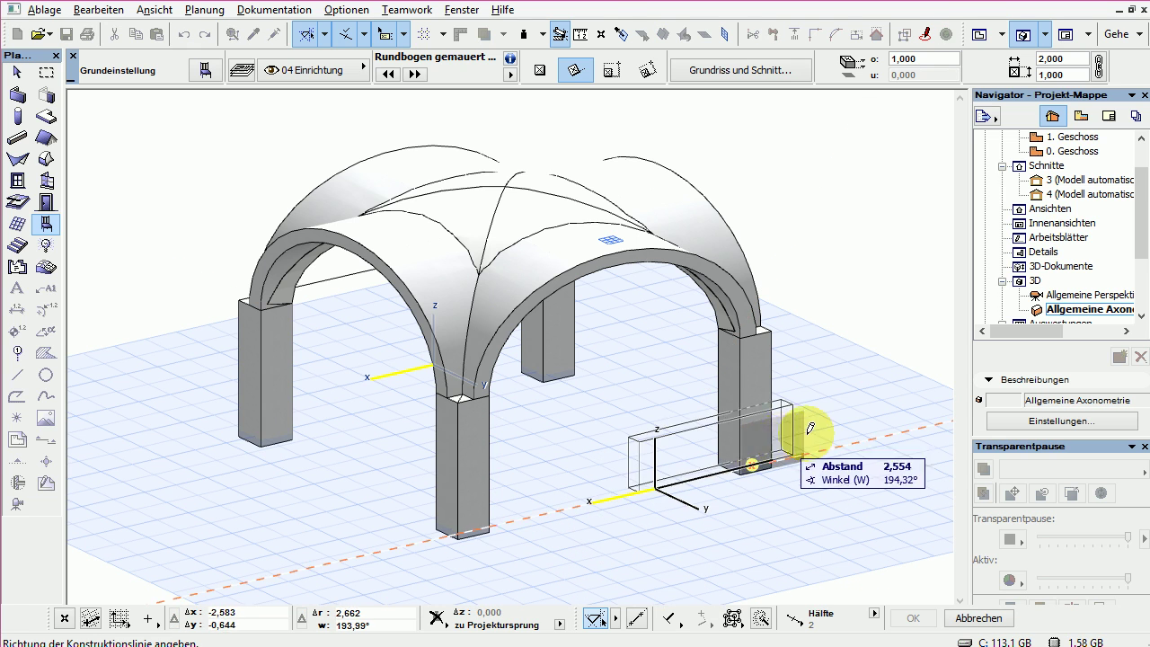
pyautogui.click(851, 441)
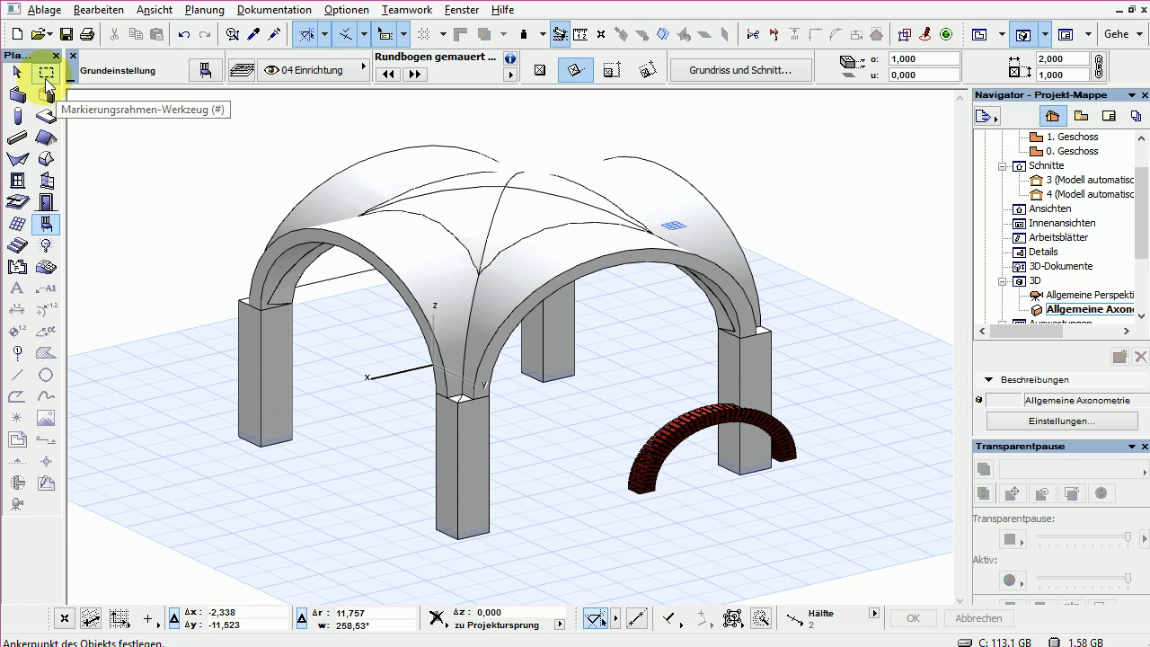
# Step: Move the brick arch by its lower end corner onto the top corner of the front column
pyautogui.click(17, 72)
pyautogui.click(656, 495)
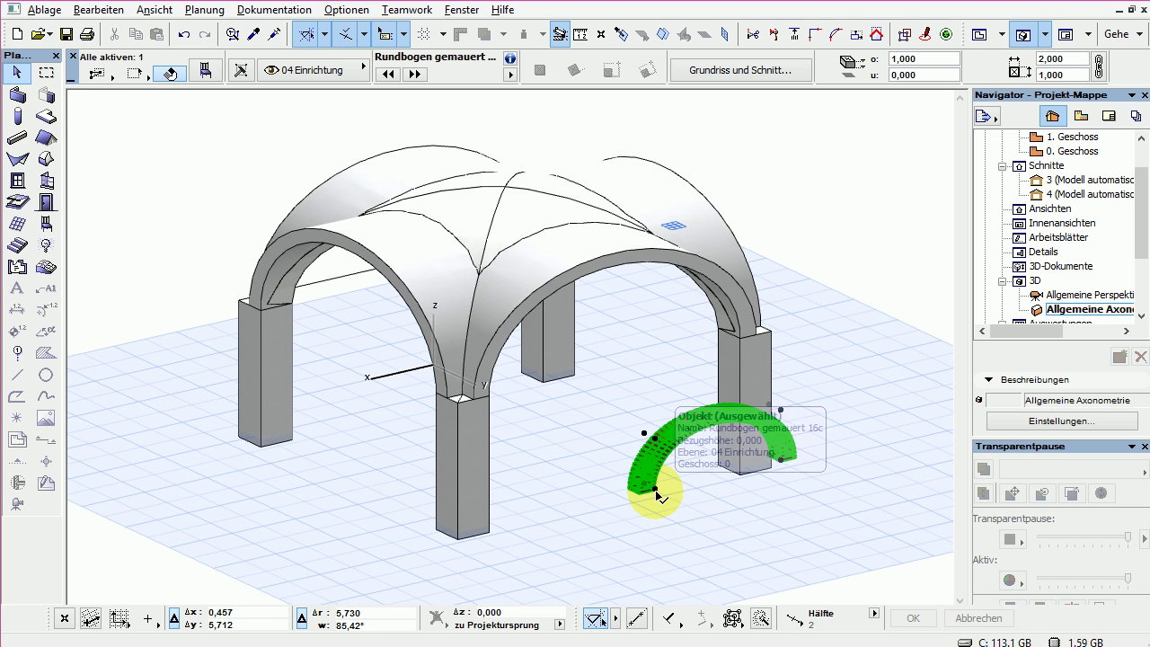
pyautogui.hotkey('ctrl', 'd')
pyautogui.click(654, 490)
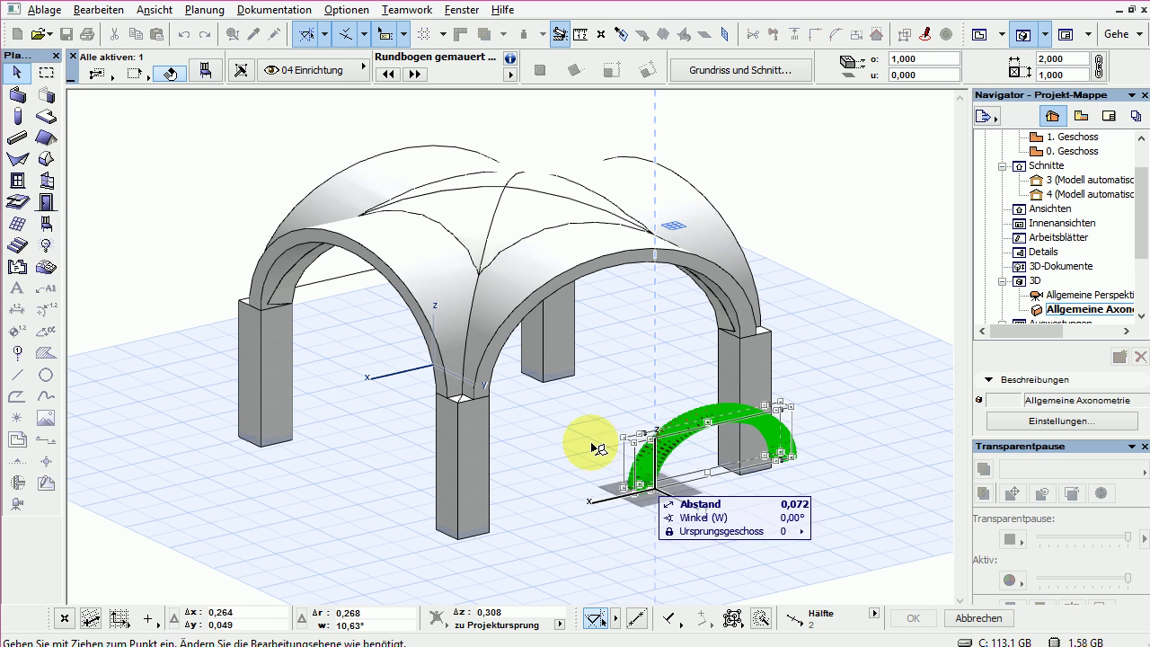
pyautogui.click(493, 399)
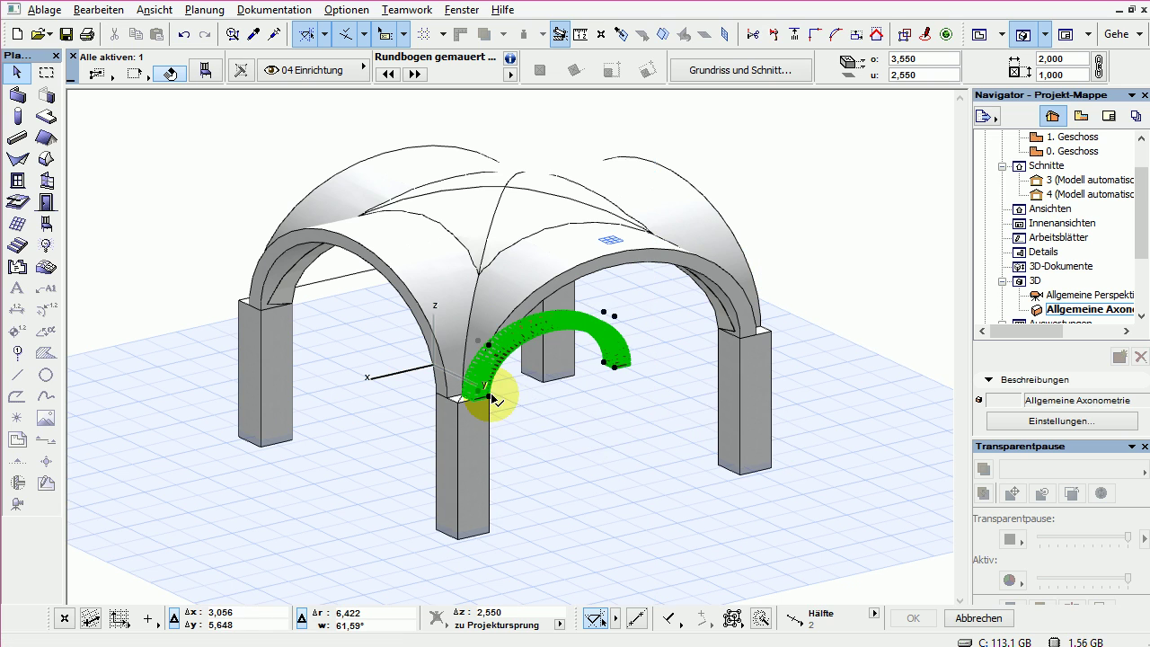
# Step: Stretch the brick arch's free end to the neighbouring column so that it spans the vault opening with a length of 4,000, and deselect it
pyautogui.scroll(3, 597, 449)
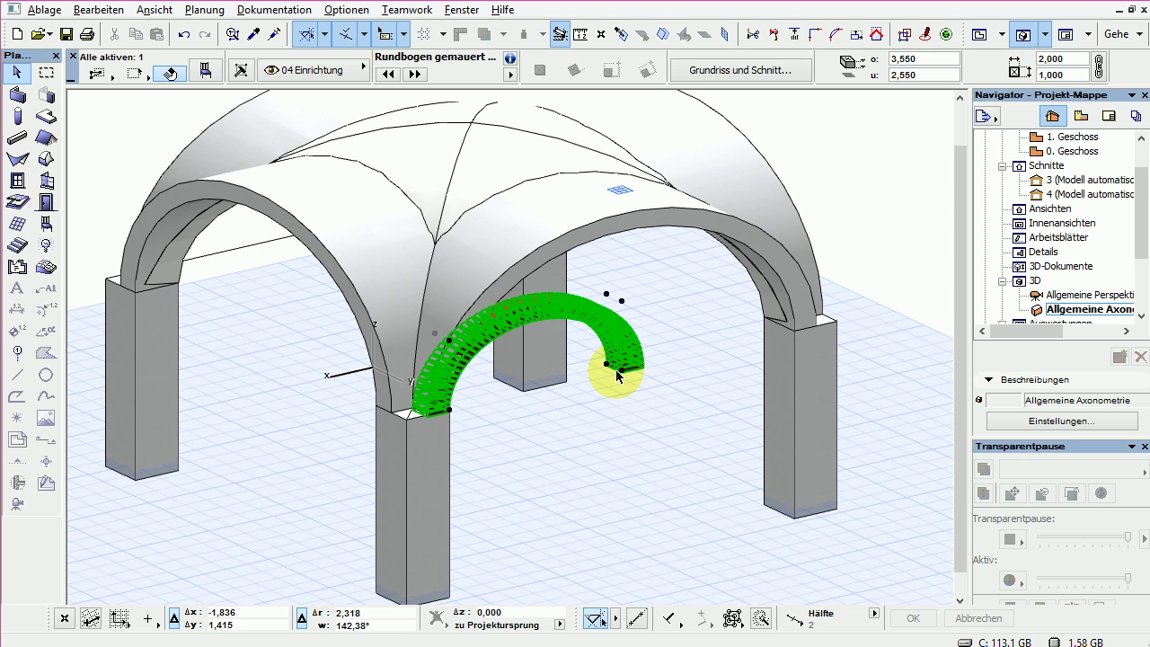
pyautogui.click(624, 375)
pyautogui.click(85, 92)
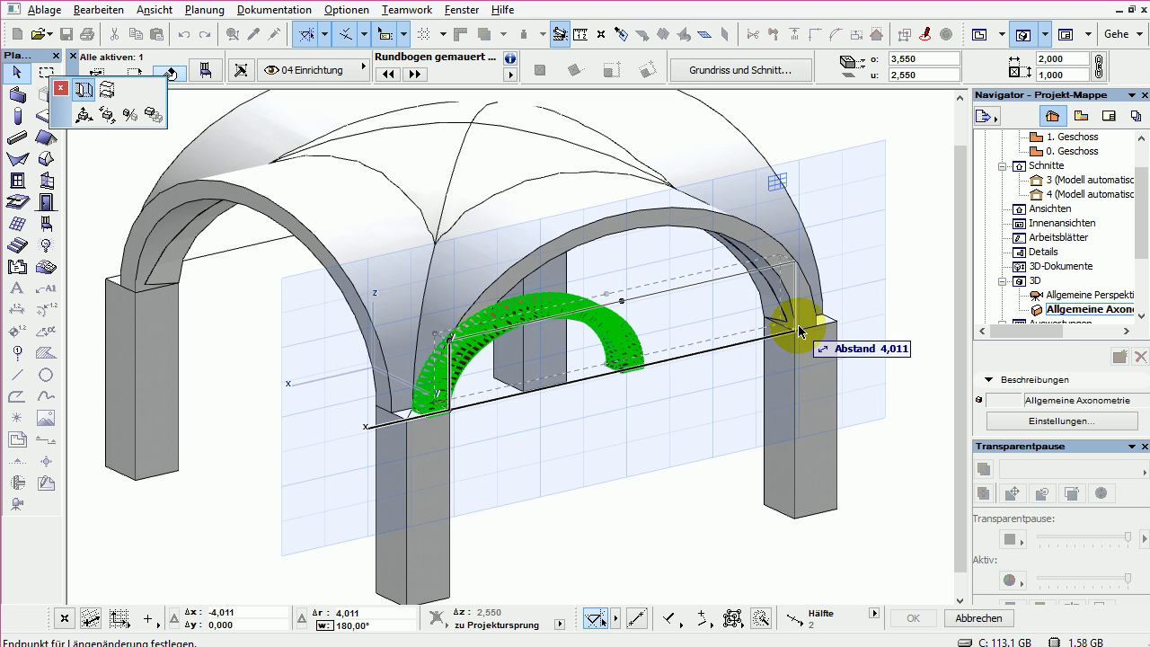
pyautogui.click(795, 332)
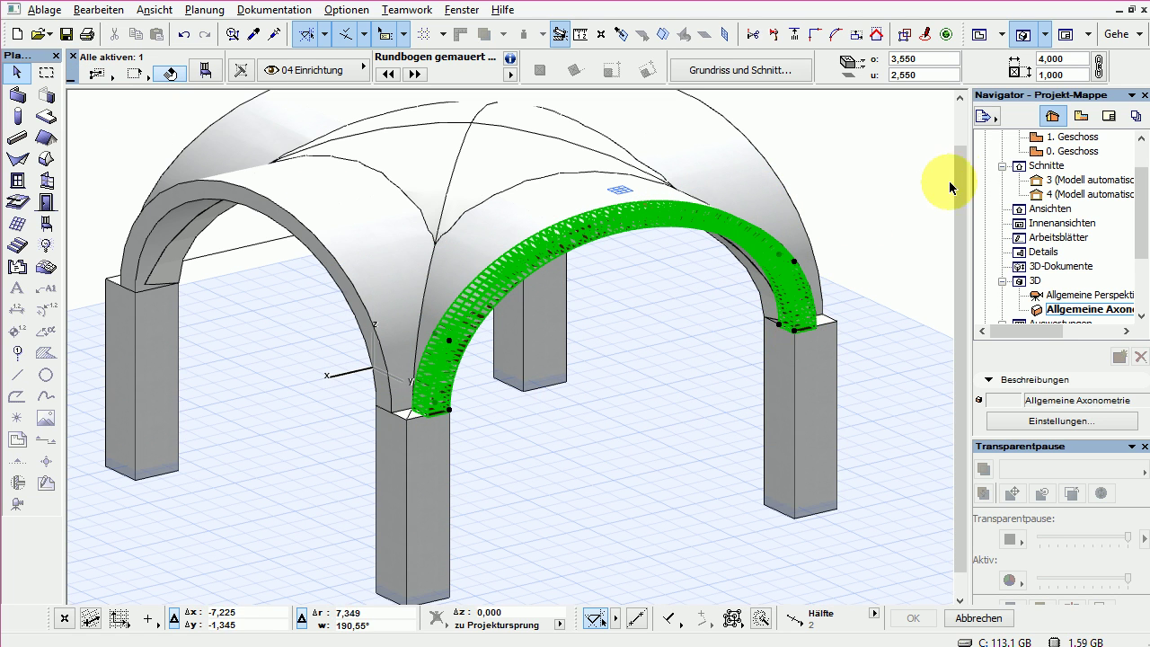
pyautogui.click(889, 208)
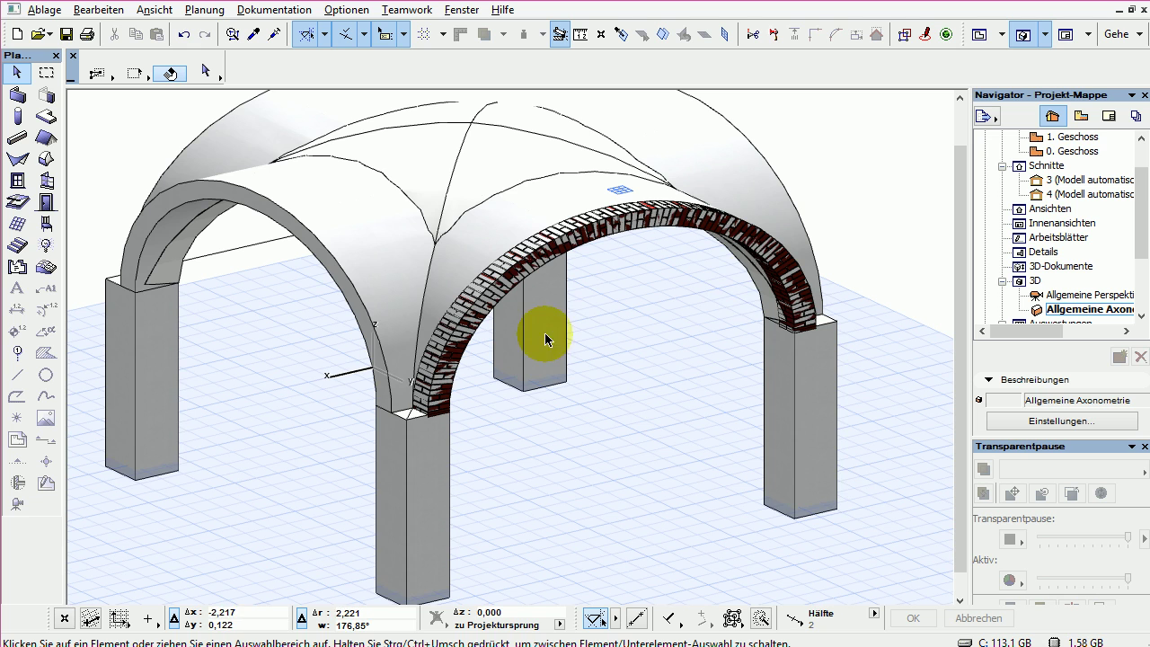
pyautogui.scroll(2, 548, 341)
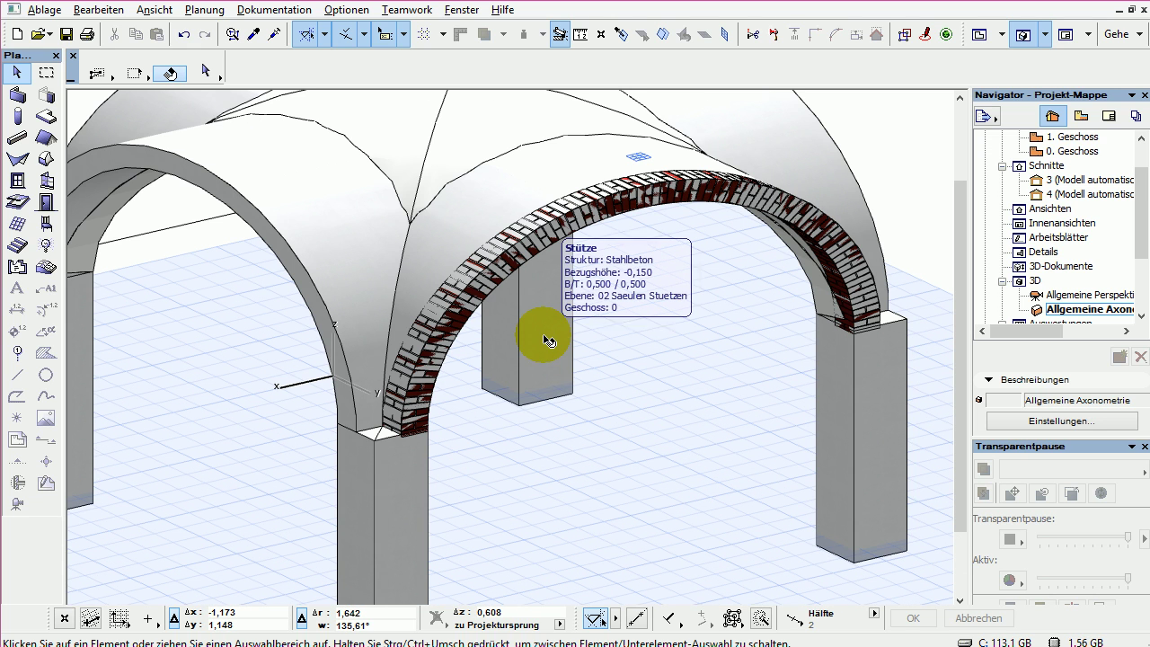